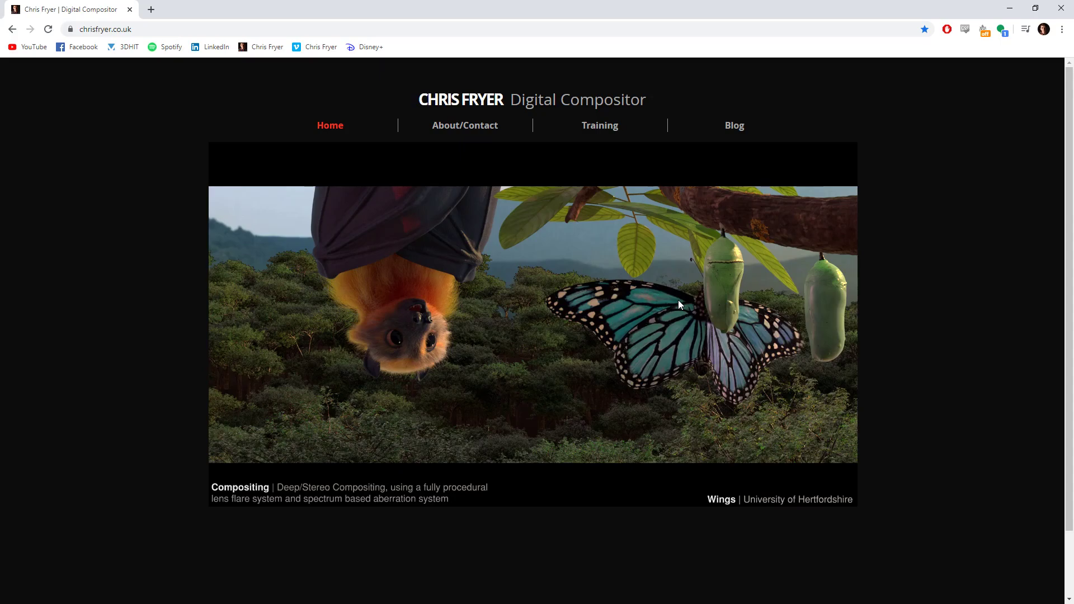
# Step: Preview the home-page showreel video, open the site's blog and look through its posts
pyautogui.click(678, 300)
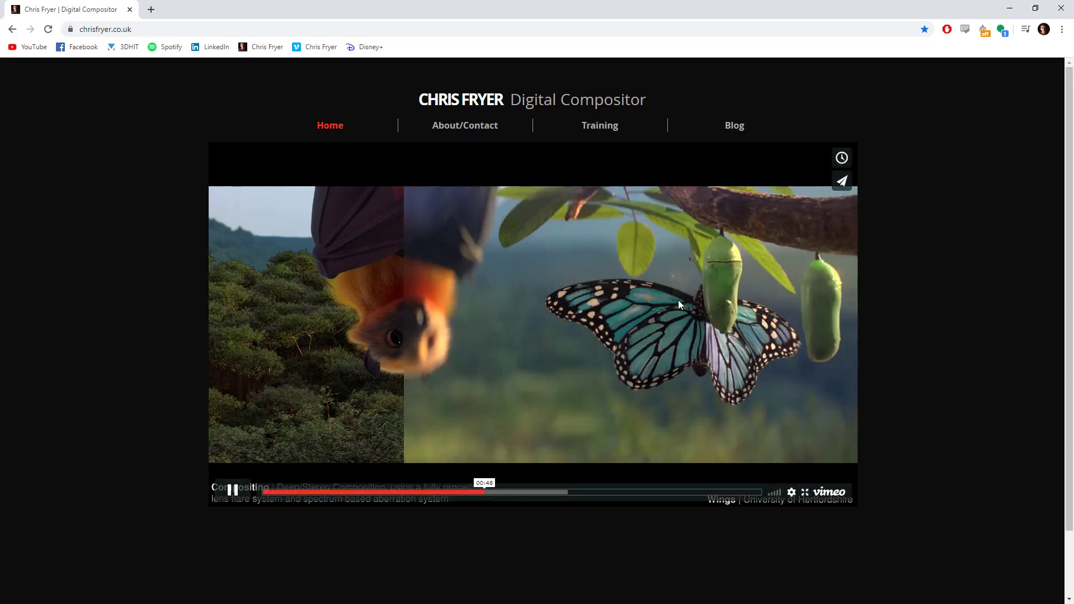
pyautogui.click(678, 300)
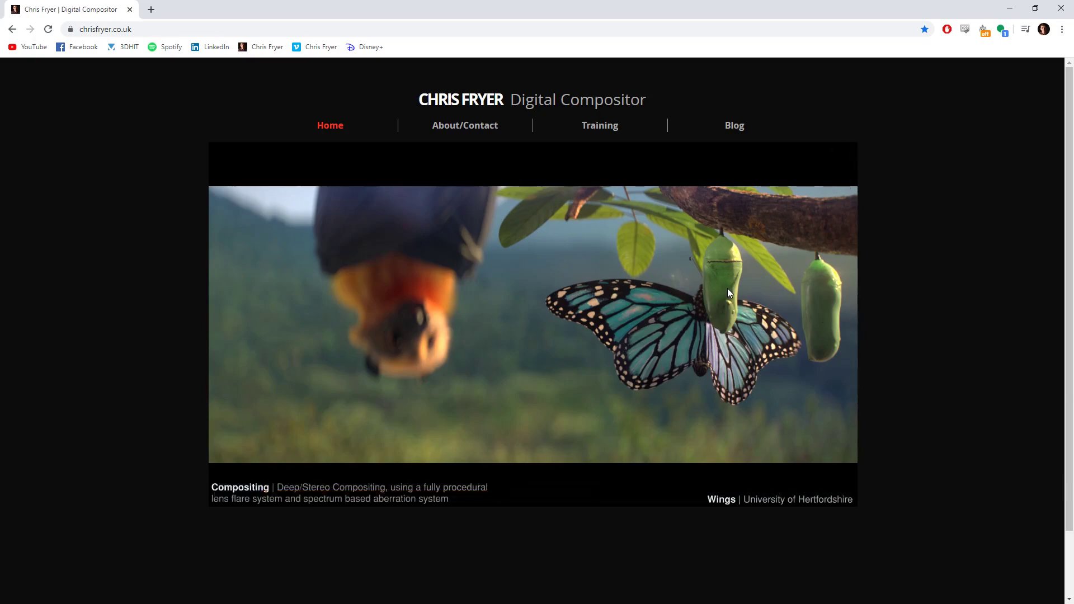
pyautogui.click(744, 128)
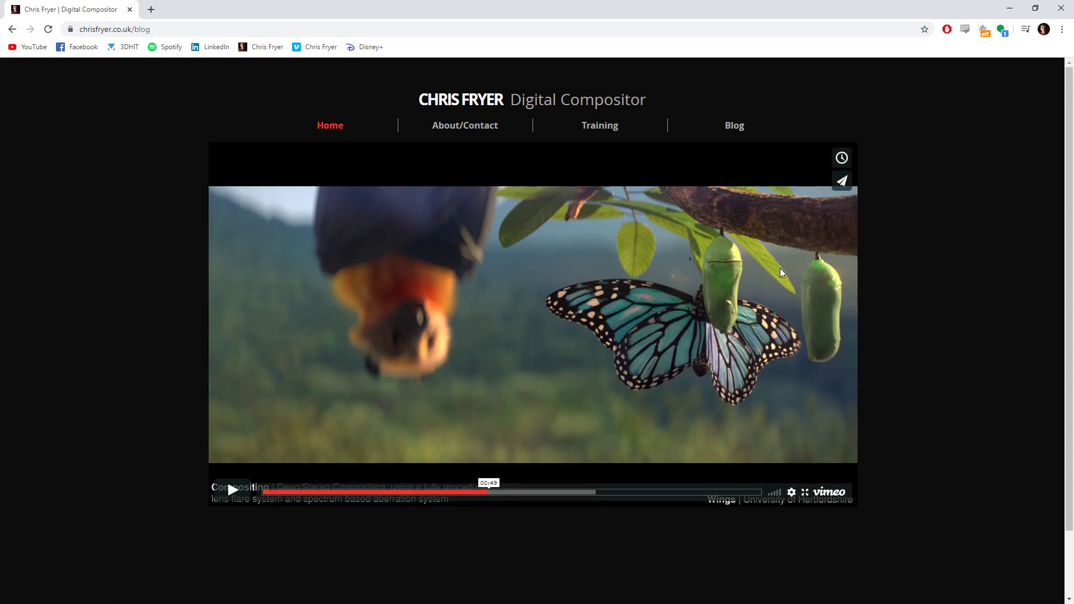
pyautogui.scroll(-15, 790, 267)
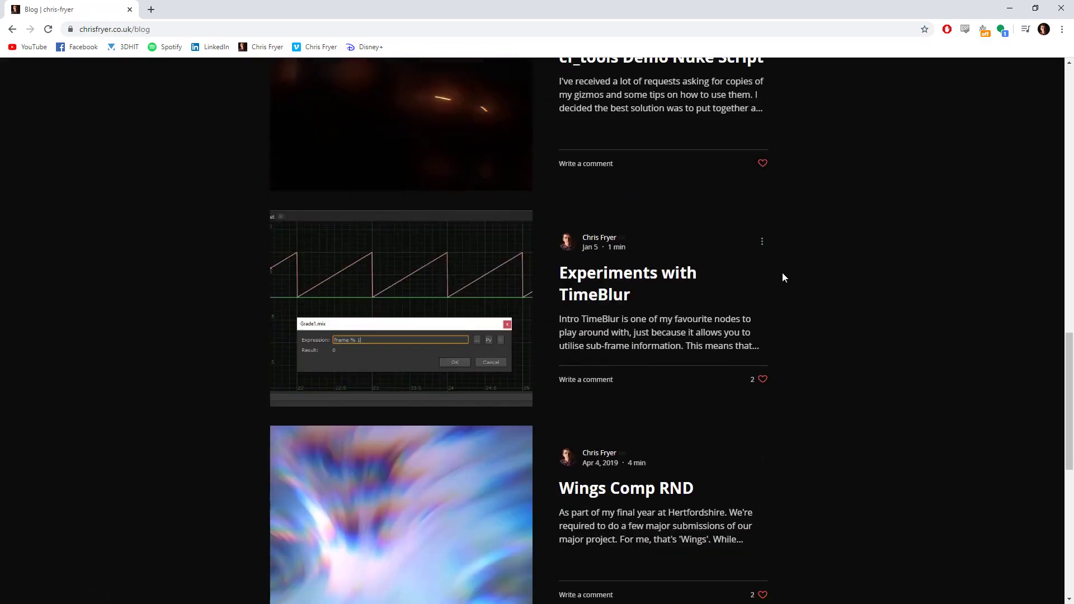
pyautogui.scroll(-9, 729, 312)
pyautogui.click(640, 257)
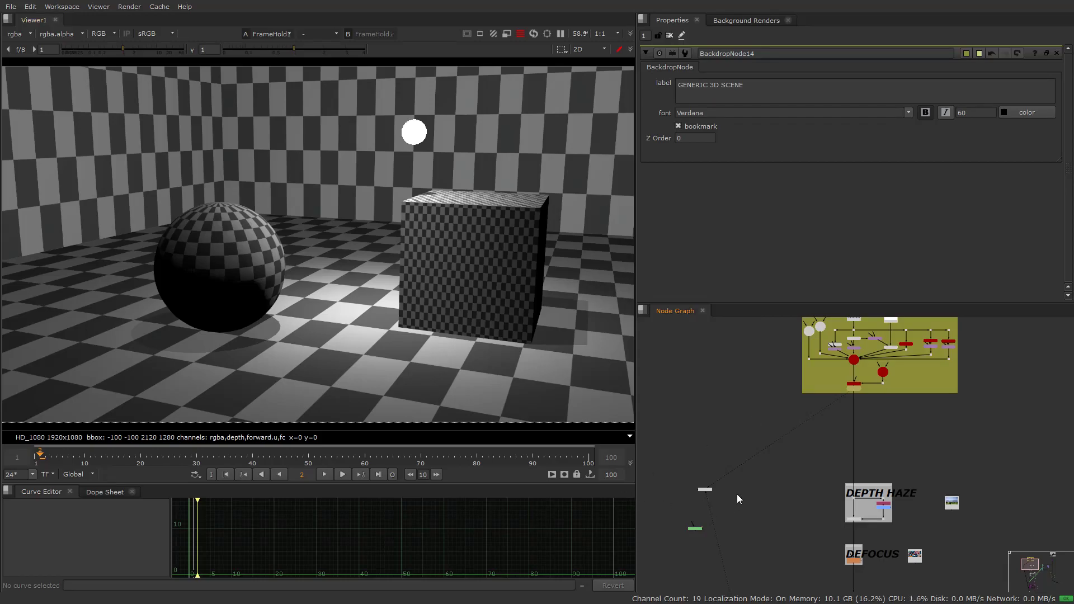
# Step: Display the RotoPaint1 node's sketch at frame 1 and open the node's properties
pyautogui.moveTo(711, 491); pyautogui.dragTo(753, 420)
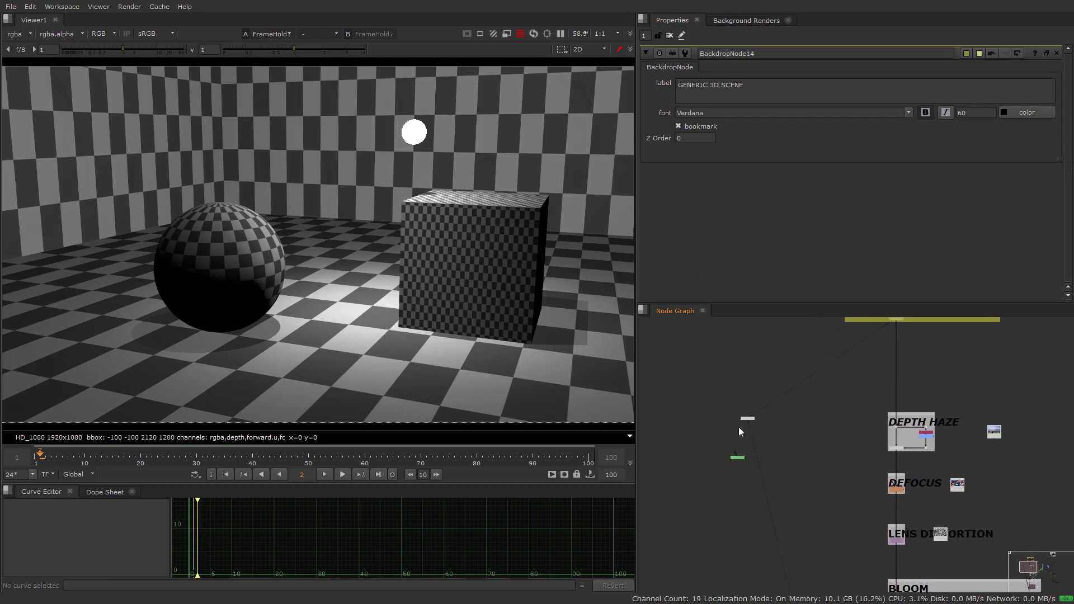
pyautogui.click(738, 457)
pyautogui.press('1')
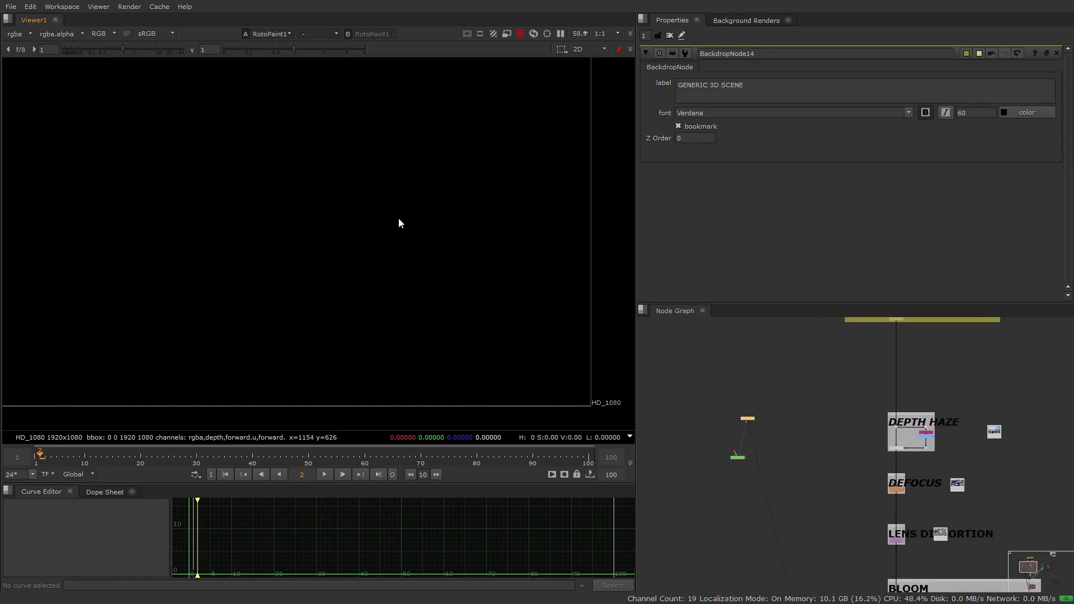
pyautogui.doubleClick(739, 458)
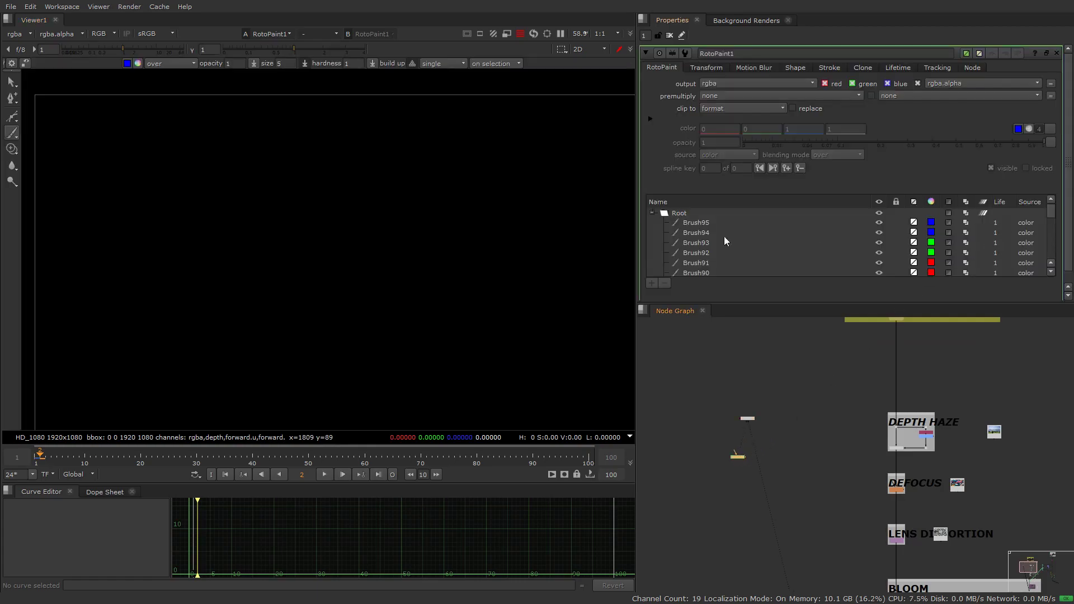
pyautogui.press('Left')
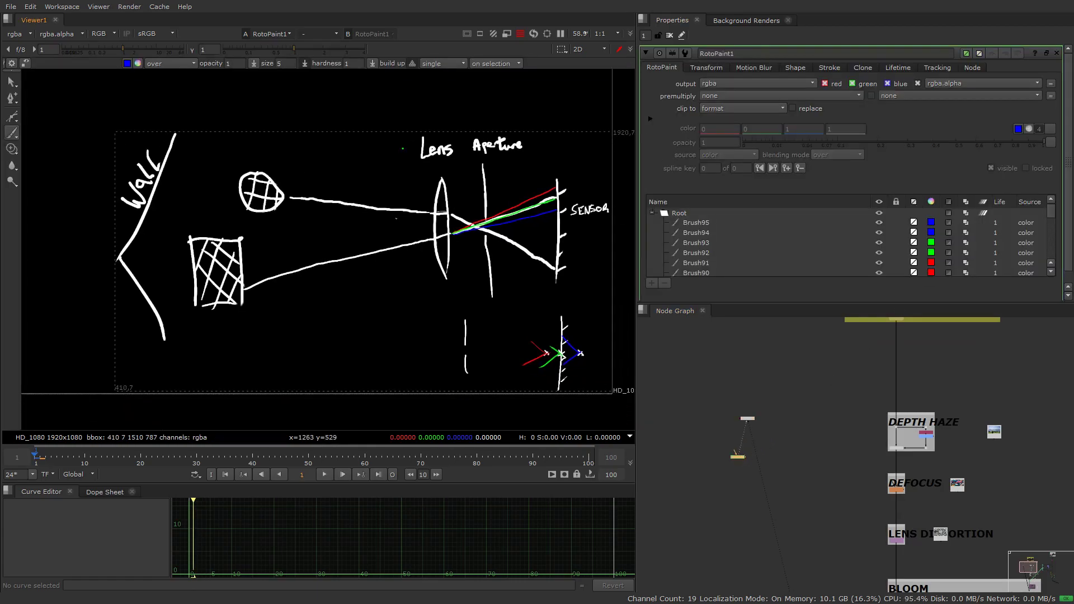
# Step: Erase the stray green dot beside the "Lens" label in the RotoPaint1 sketch
pyautogui.press('f')
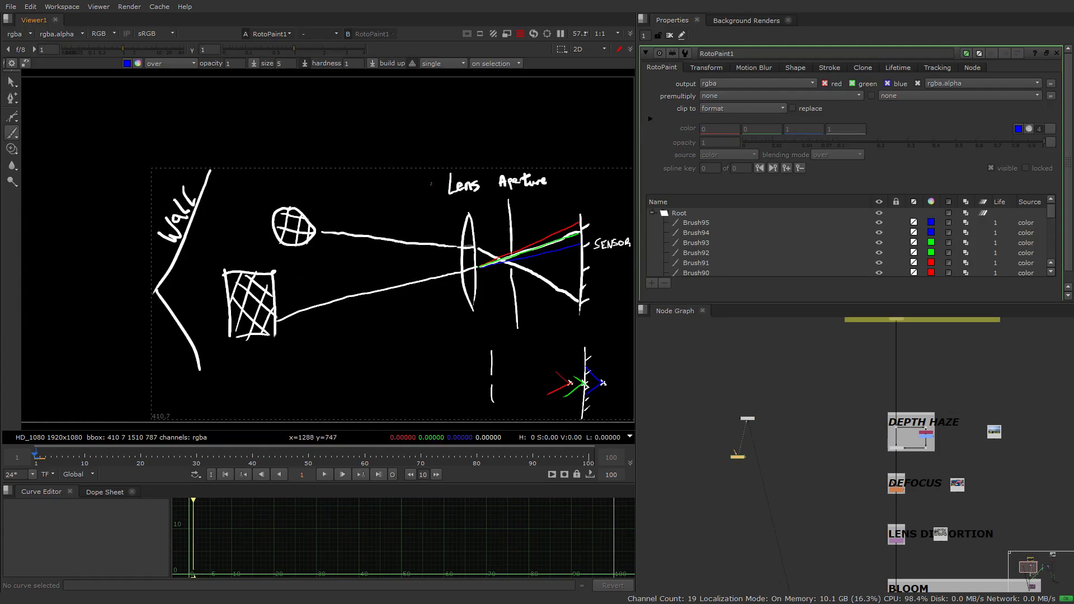
pyautogui.press('n')
pyautogui.scroll(4, 431, 185)
pyautogui.click(431, 186)
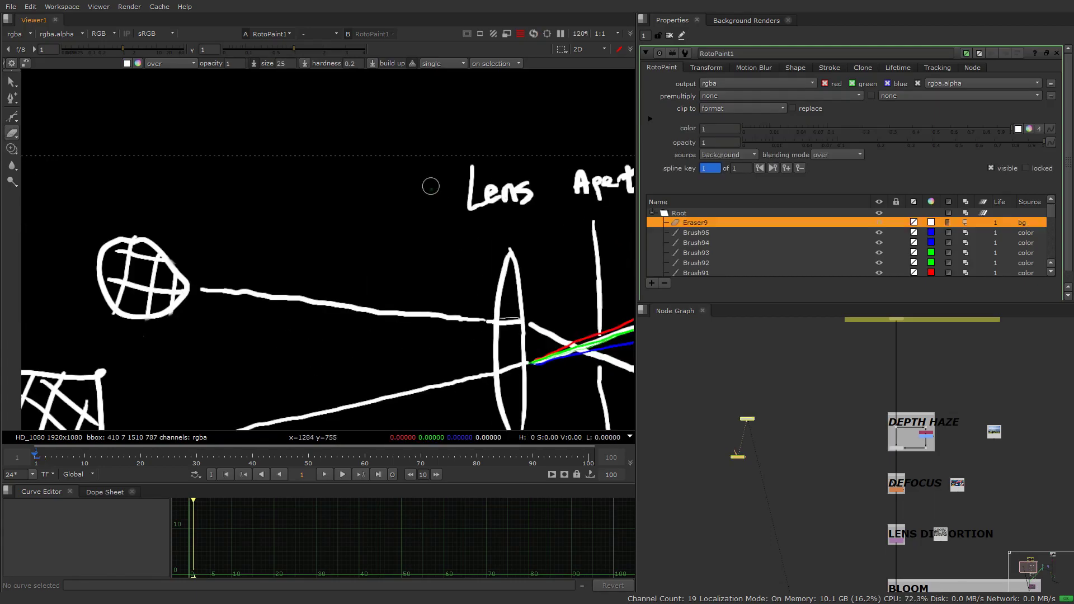
pyautogui.moveTo(431, 186); pyautogui.dragTo(432, 192)
pyautogui.press('f')
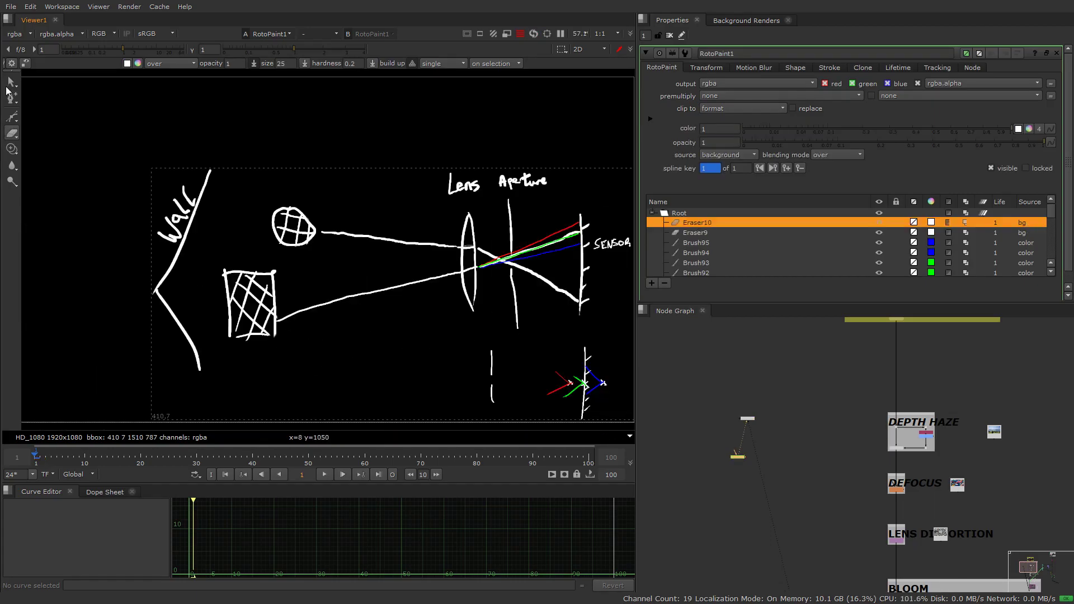
# Step: Set the viewer's selection shape to Lasso Selection and circle the sphere and box in the sketch
pyautogui.click(11, 83)
pyautogui.click(560, 50)
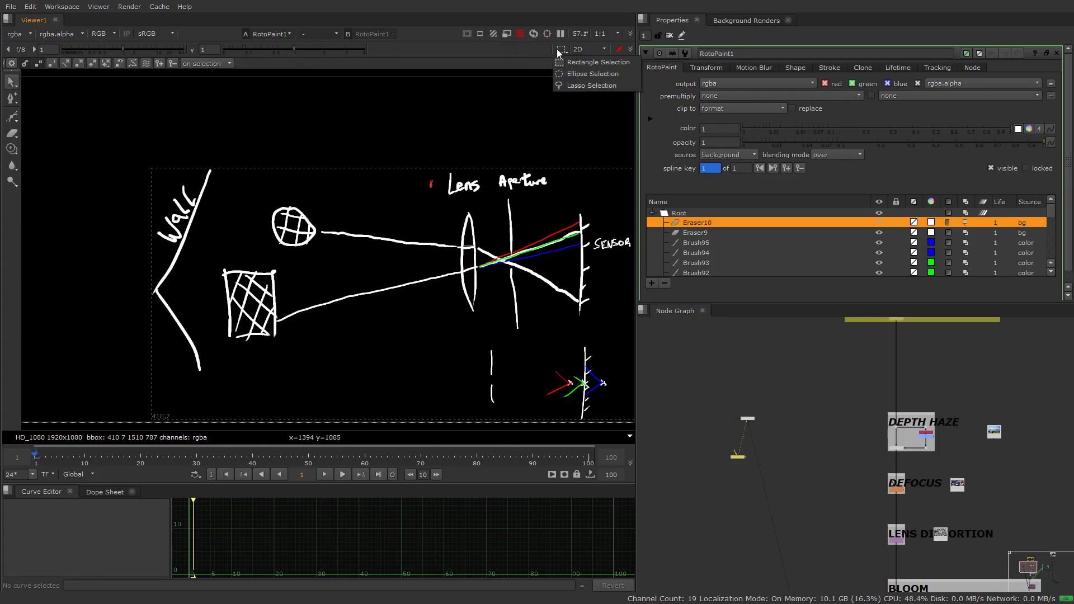
pyautogui.click(581, 86)
pyautogui.moveTo(305, 188)
pyautogui.mouseDown()
pyautogui.moveTo(320, 215)
pyautogui.moveTo(284, 197)
pyautogui.mouseUp()
pyautogui.moveTo(257, 273); pyautogui.dragTo(252, 293)
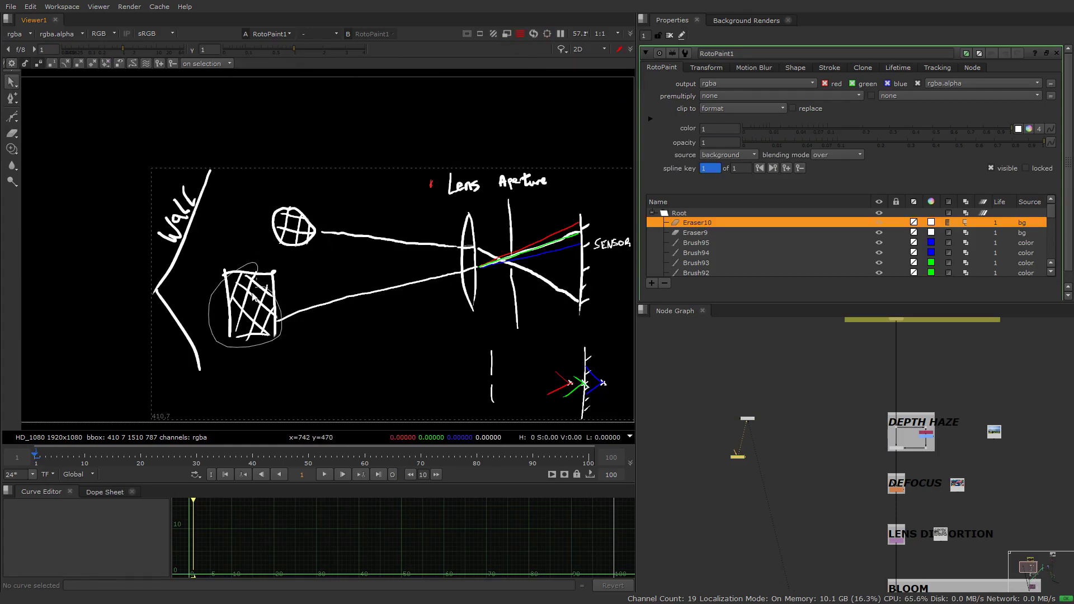
pyautogui.moveTo(384, 263); pyautogui.dragTo(388, 249)
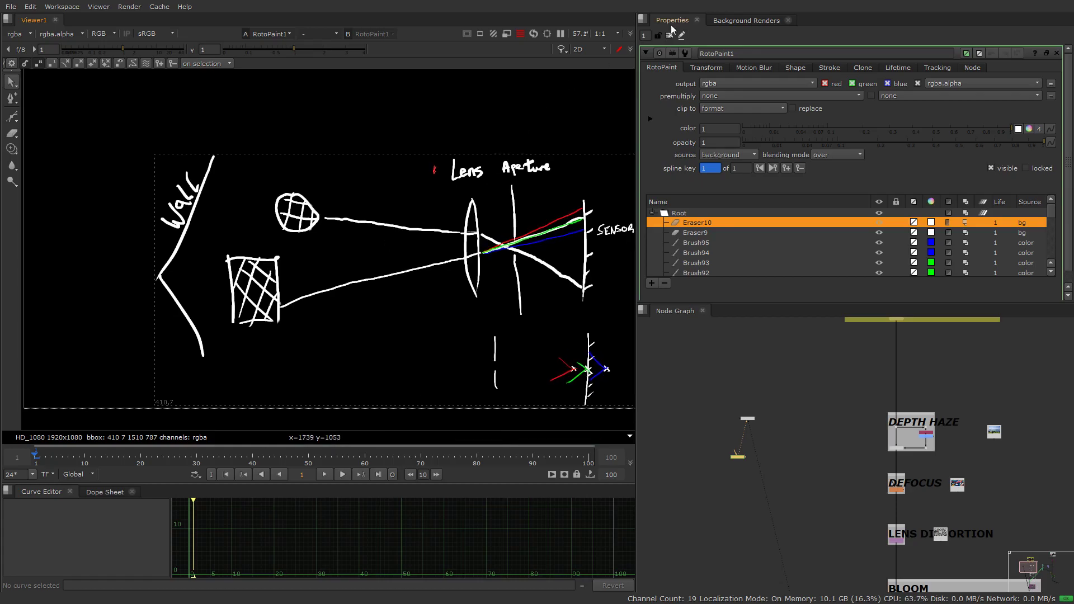
# Step: Close all open node properties and deselect the RotoPaint1 node
pyautogui.click(670, 35)
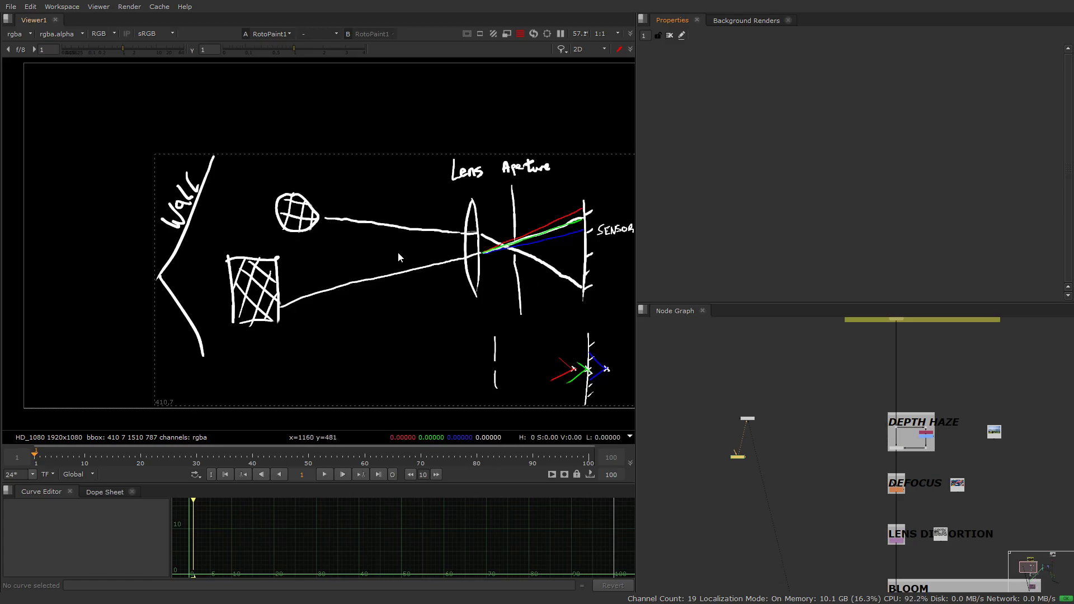
pyautogui.click(772, 462)
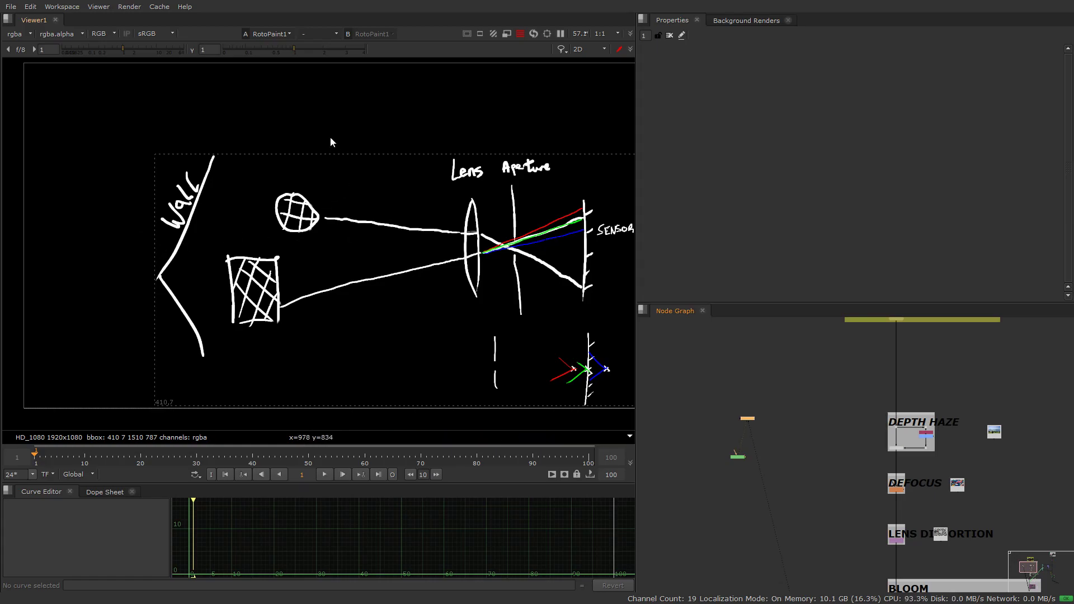
pyautogui.moveTo(324, 132)
pyautogui.mouseDown()
pyautogui.moveTo(307, 179)
pyautogui.moveTo(315, 214)
pyautogui.moveTo(539, 226)
pyautogui.moveTo(587, 236)
pyautogui.moveTo(580, 256)
pyautogui.mouseUp()
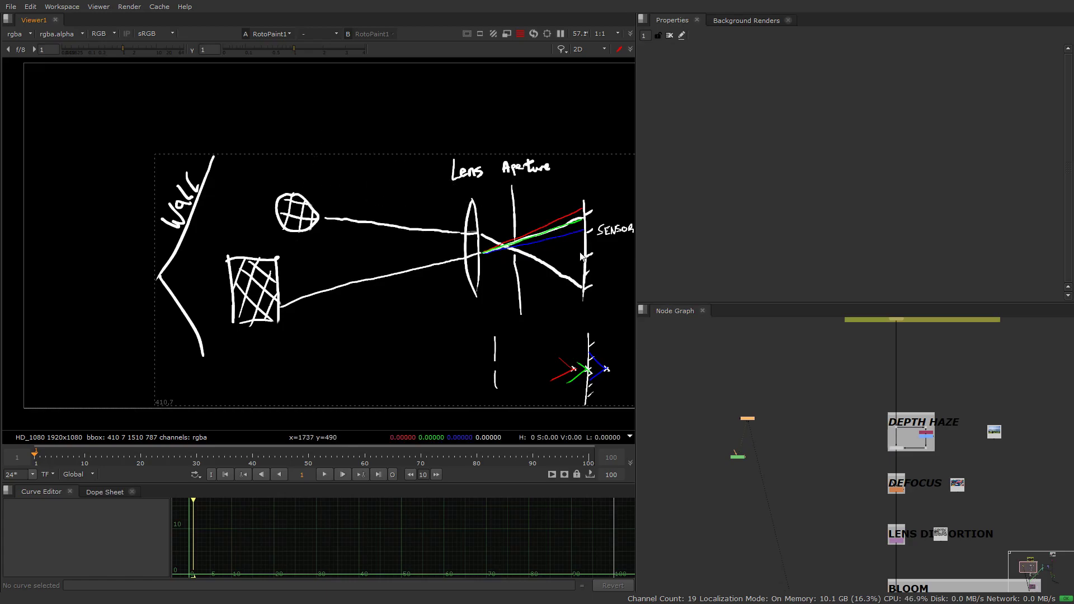
# Step: Display the FrameHold output of the generic 3D scene and fit the image in the viewer
pyautogui.moveTo(901, 359); pyautogui.dragTo(870, 417)
pyautogui.click(868, 376)
pyautogui.press('1')
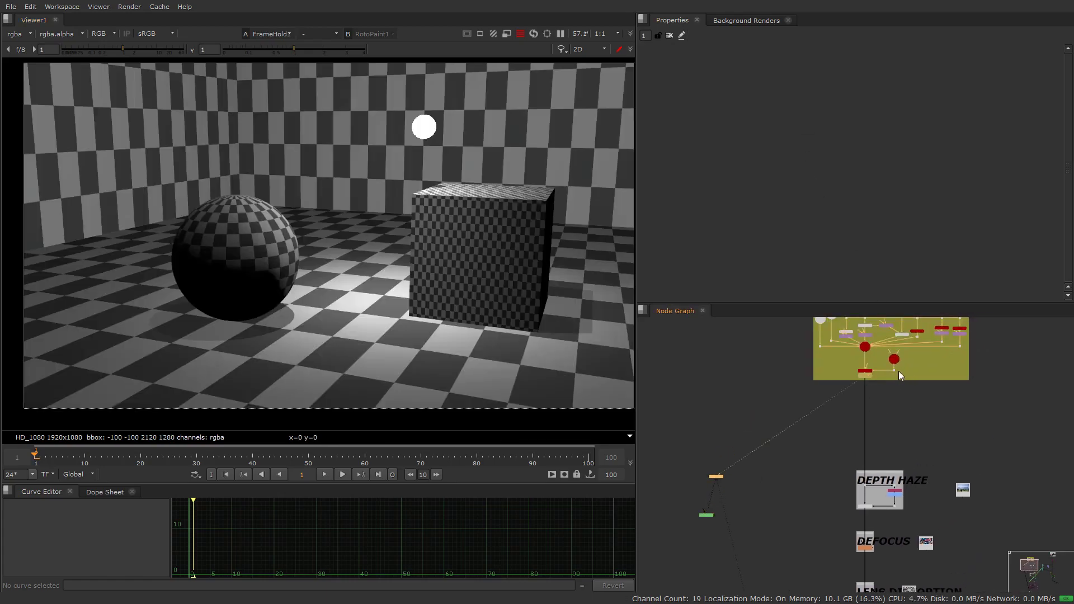
pyautogui.press('f')
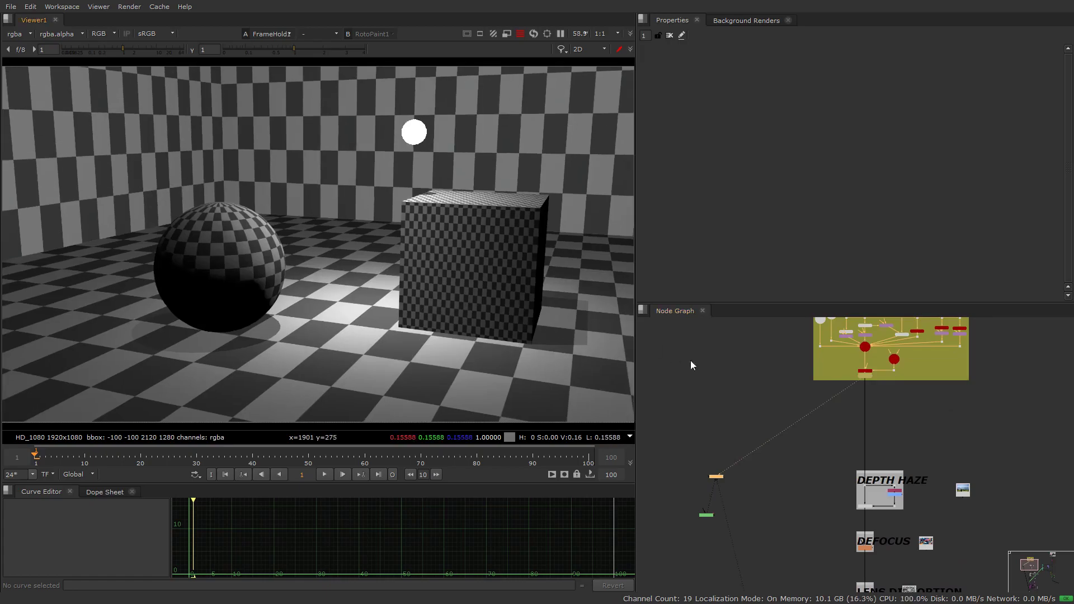
# Step: Compare the RotoPaint1 lens sketch with the 3D scene's FrameHold render, ending on the render
pyautogui.click(704, 515)
pyautogui.press('1')
pyautogui.click(866, 376)
pyautogui.press('1')
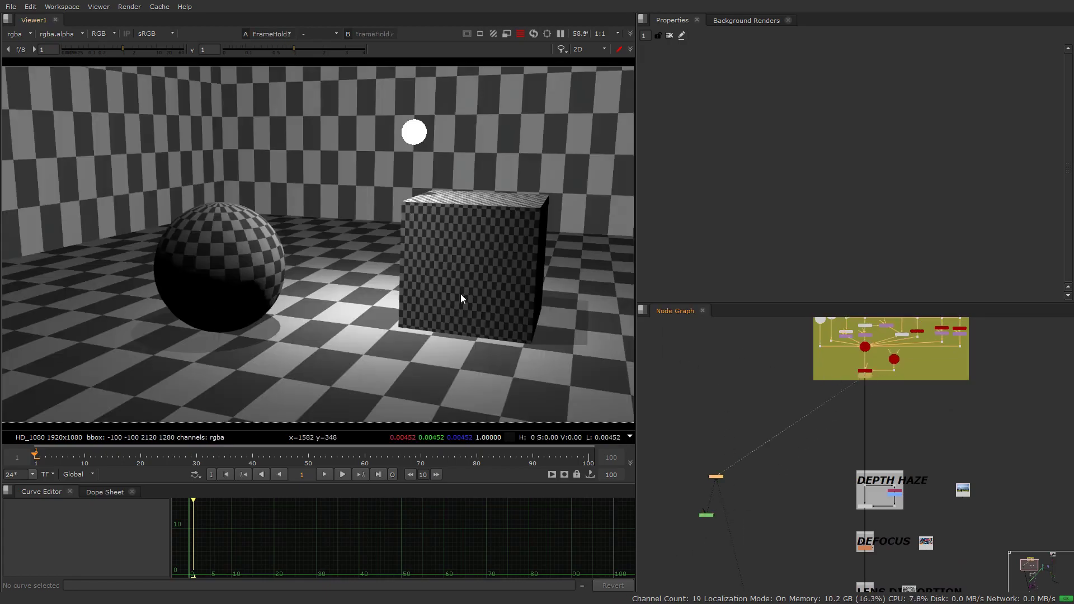
pyautogui.press('2')
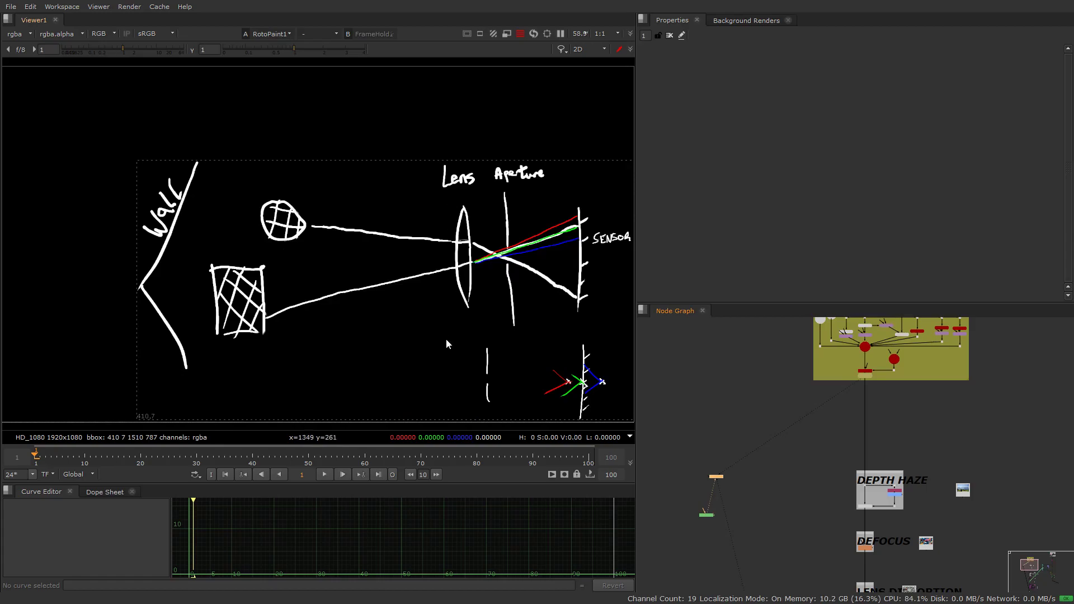
pyautogui.press('1')
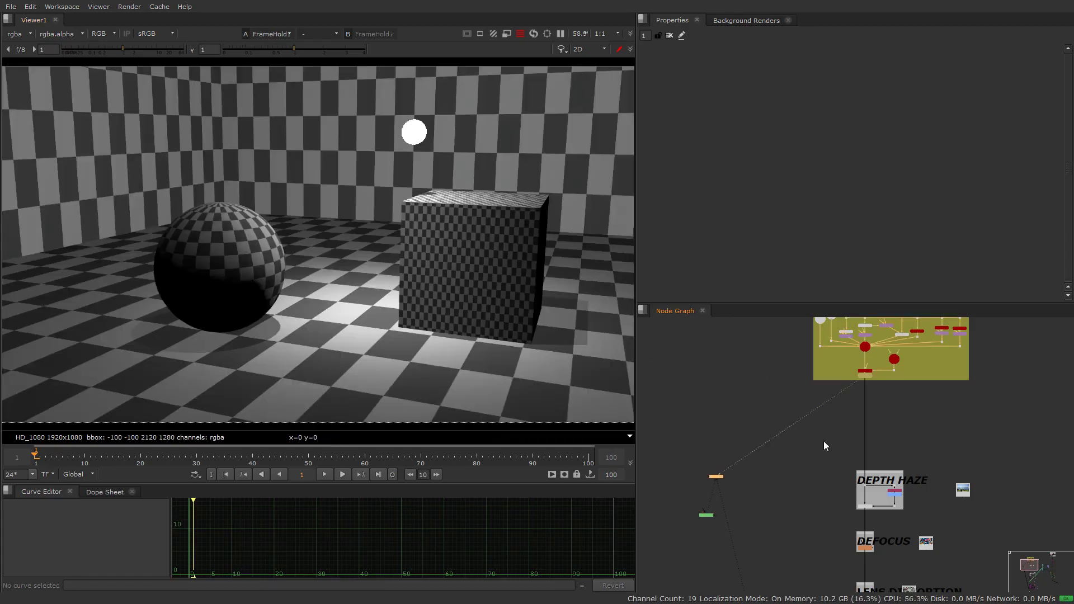
# Step: Display the mountain reference photo beside the DEPTH HAZE backdrop, fitted to the viewer
pyautogui.moveTo(824, 442); pyautogui.dragTo(868, 475)
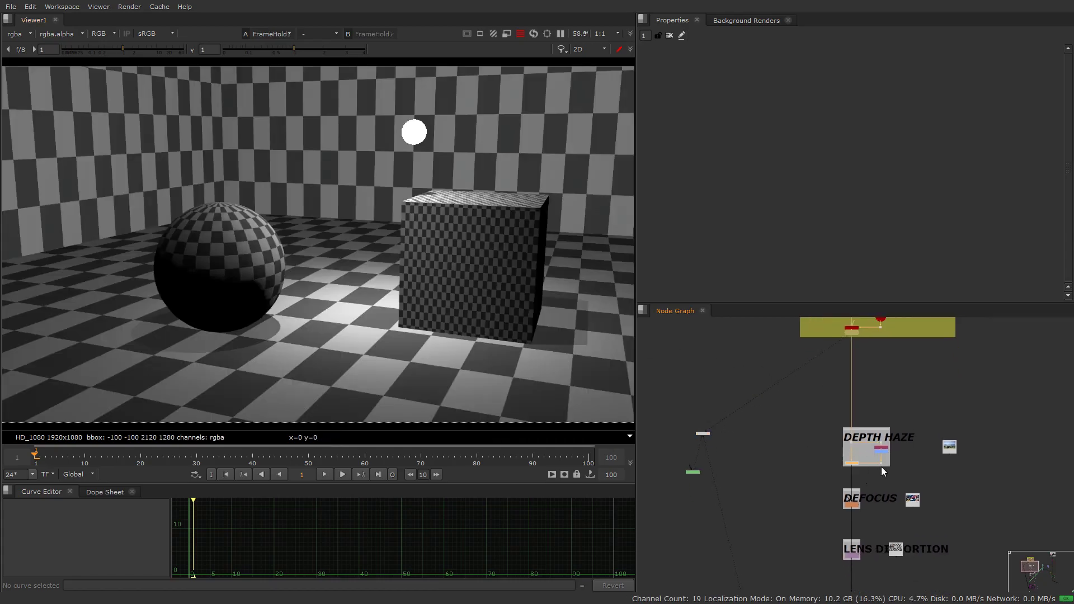
pyautogui.moveTo(989, 418); pyautogui.dragTo(918, 471)
pyautogui.press('1')
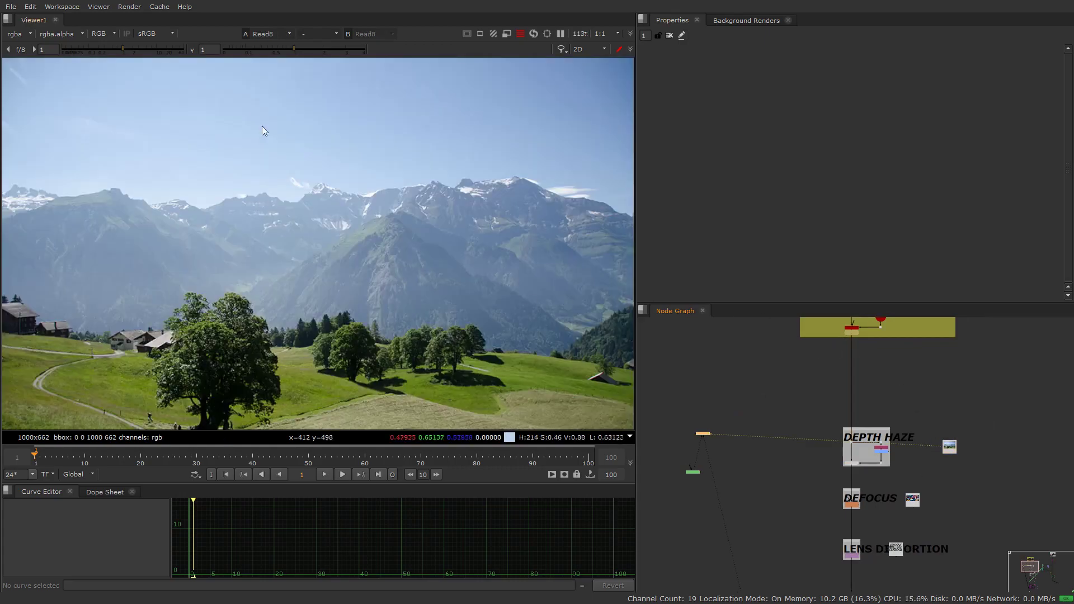
pyautogui.press('f')
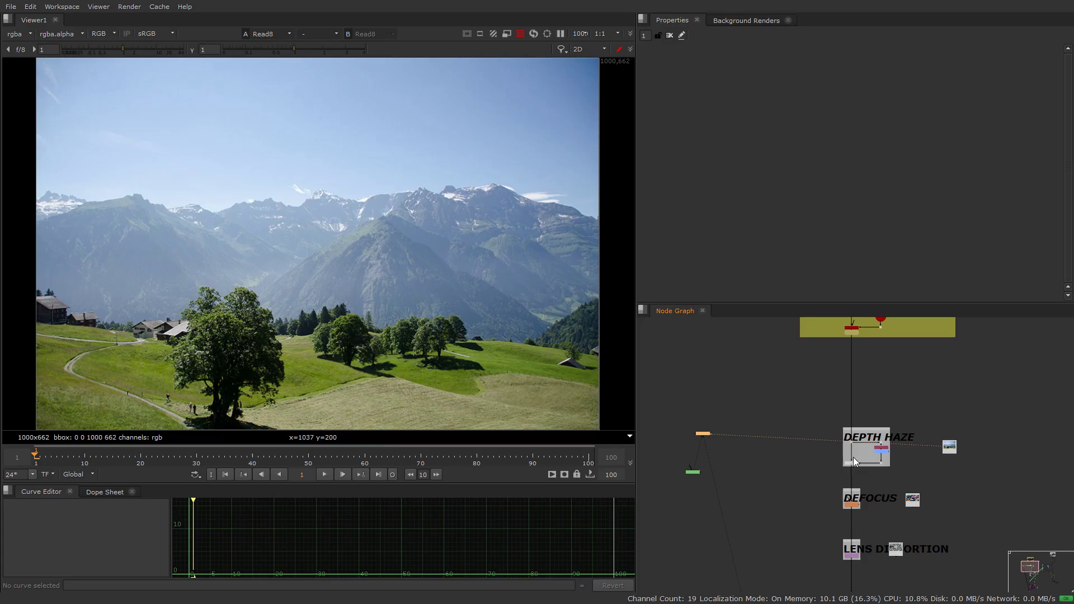
# Step: Inspect the hazed result at the Add1 node and the depth pass at Shuffle1 in the DEPTH HAZE group
pyautogui.moveTo(857, 455); pyautogui.dragTo(834, 472)
pyautogui.press('1')
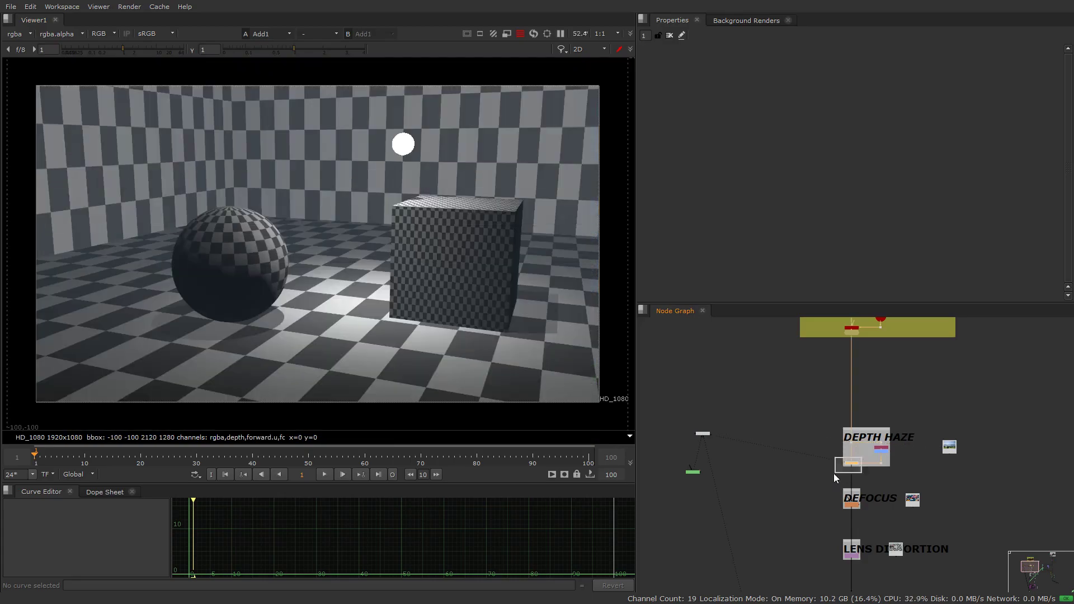
pyautogui.scroll(3, 858, 459)
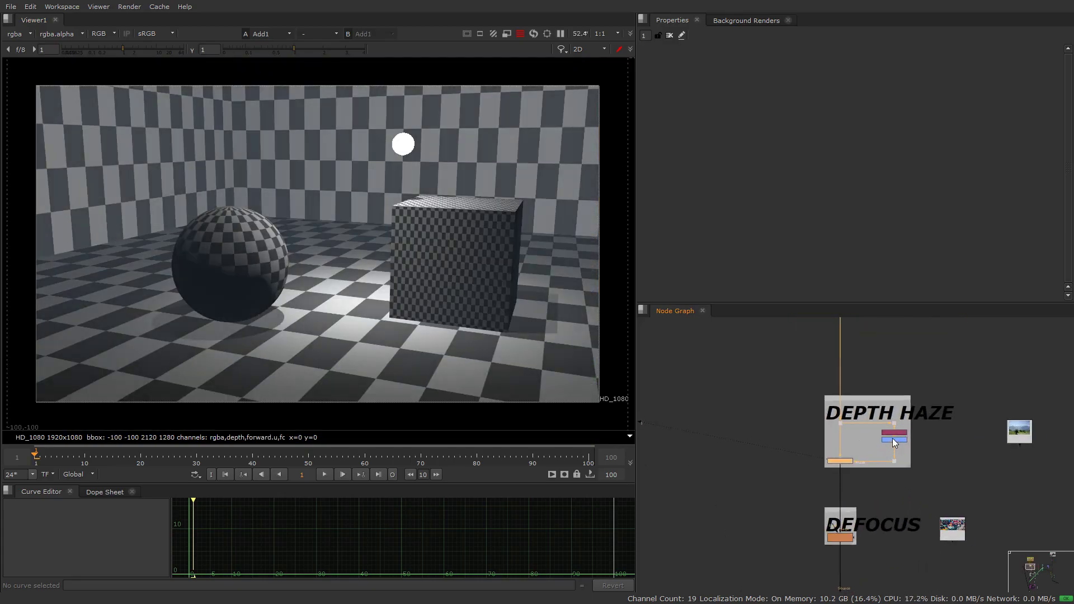
pyautogui.scroll(4, 899, 433)
pyautogui.click(912, 430)
pyautogui.press('1')
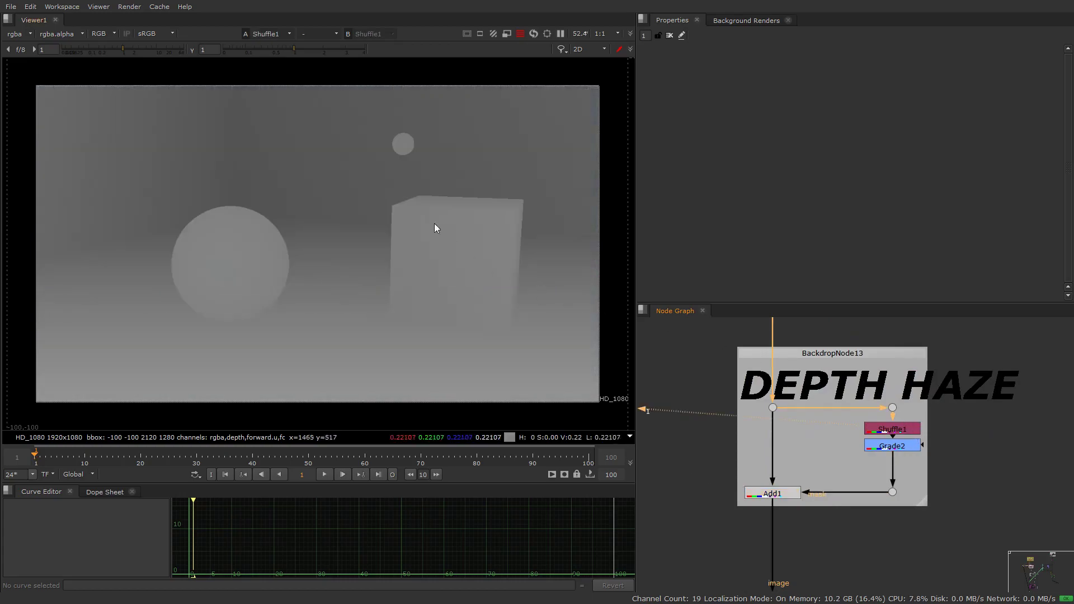
# Step: Display the graded depth mask from Grade2 and open the node's properties
pyautogui.click(893, 448)
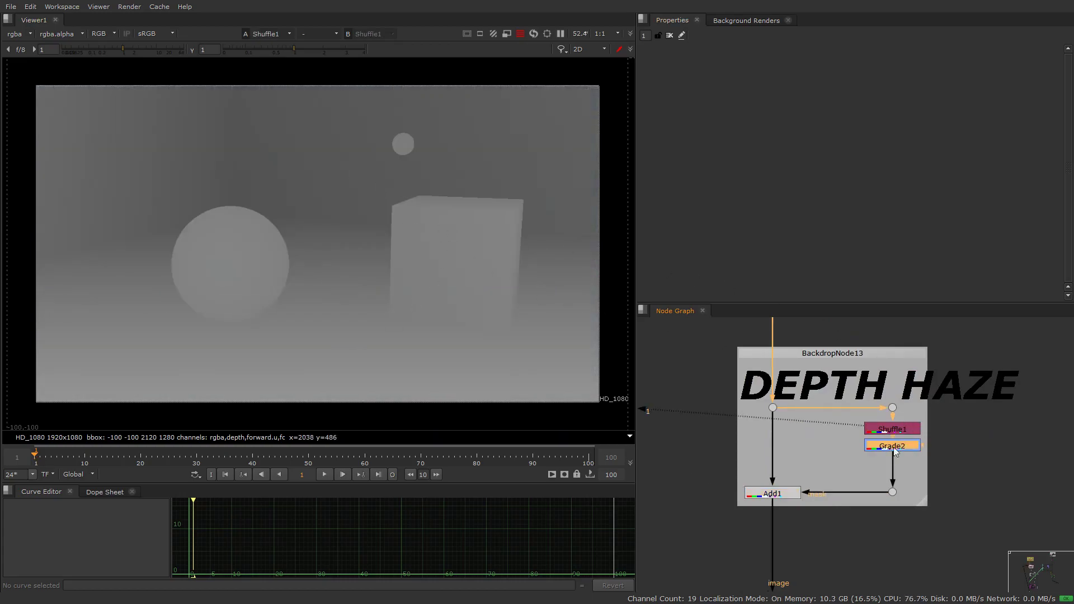
pyautogui.press('1')
pyautogui.doubleClick(896, 448)
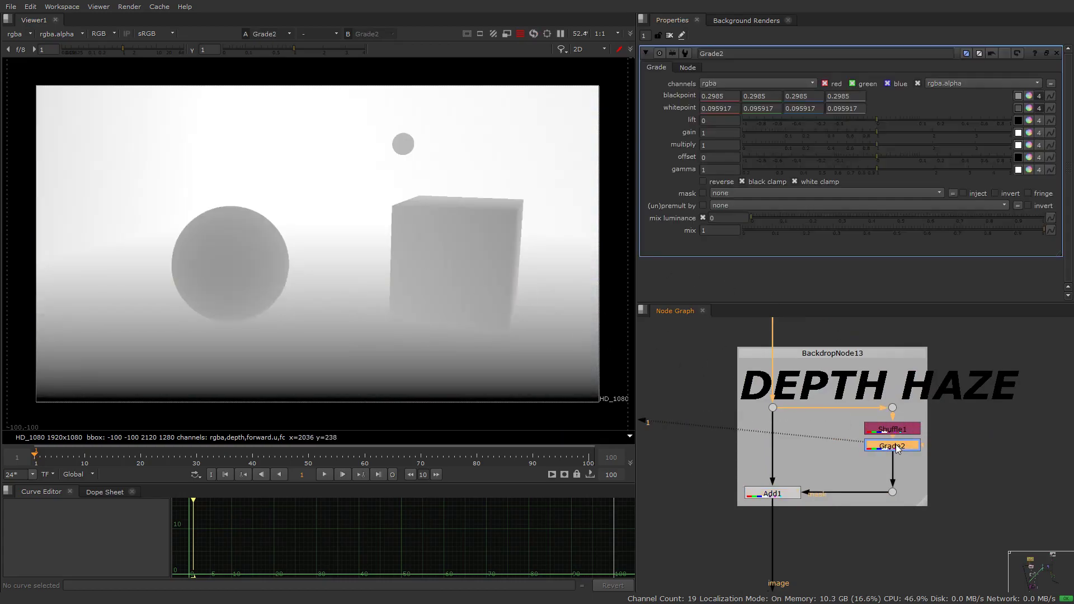
# Step: Check the depth pass with Grade2 temporarily disabled, and sample its blackpoint from the foreground floor at about 0.2886
pyautogui.click(1018, 96)
pyautogui.press('d')
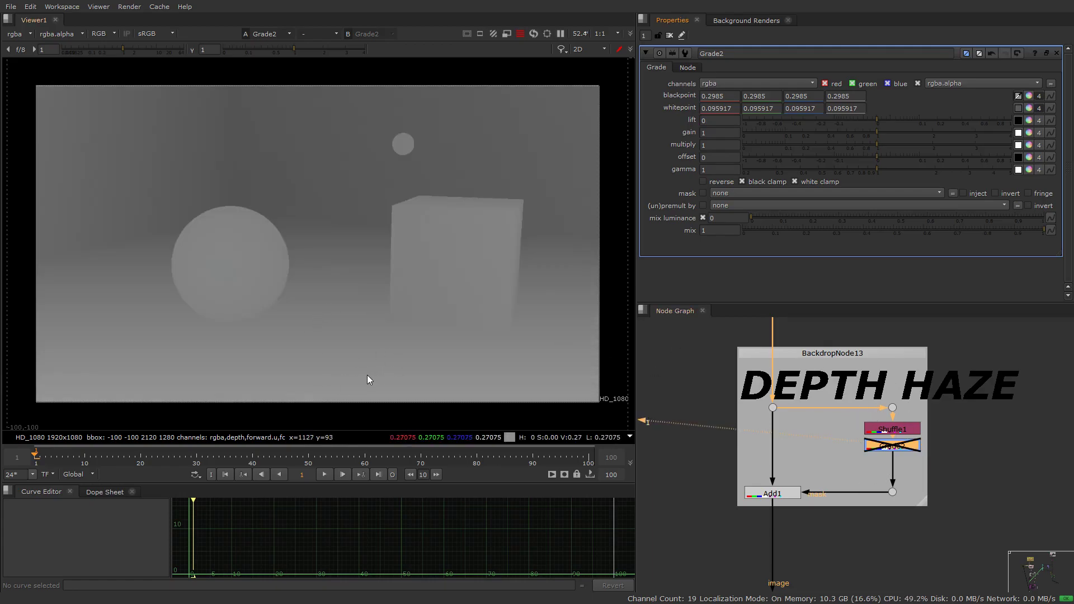
pyautogui.press('d')
pyautogui.keyDown('ctrl'); pyautogui.moveTo(394, 391); pyautogui.dragTo(355, 389); pyautogui.keyUp('ctrl')
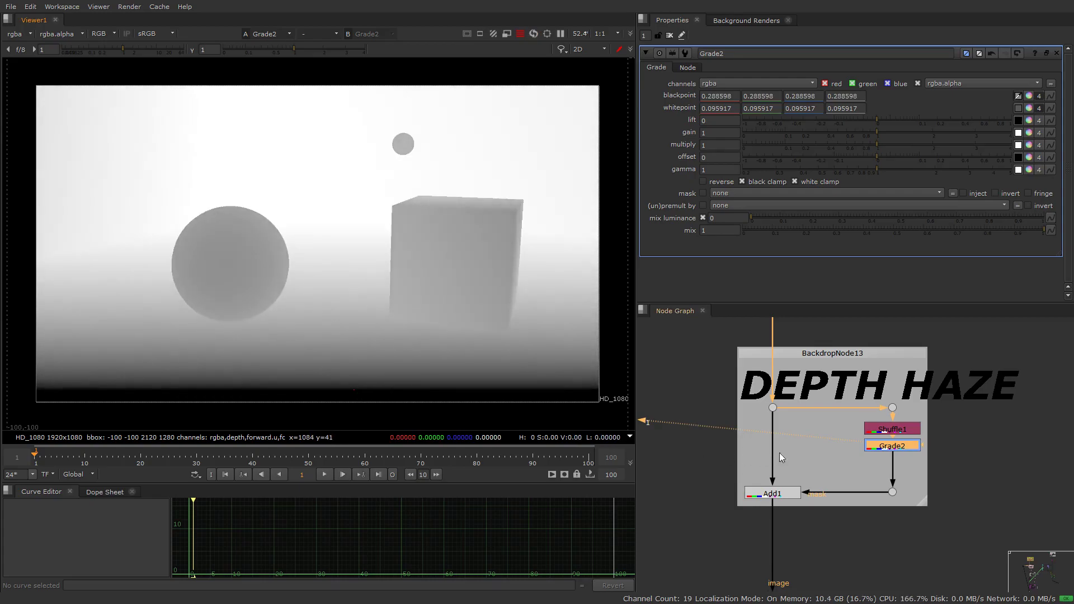
# Step: Display Add1's hazed result and resample Grade2's blackpoint from the floor, finishing on the foreground at about 0.2917
pyautogui.click(772, 492)
pyautogui.press('1')
pyautogui.click(720, 505)
pyautogui.keyDown('ctrl'); pyautogui.keyDown('alt'); pyautogui.moveTo(367, 348); pyautogui.dragTo(351, 291); pyautogui.keyUp('alt'); pyautogui.keyUp('ctrl')
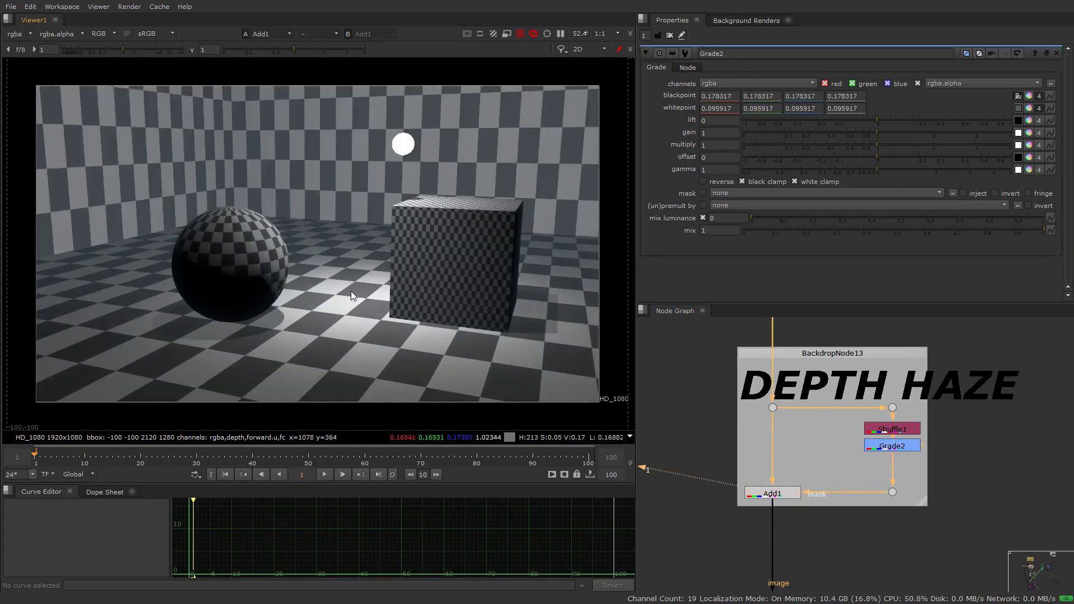
pyautogui.moveTo(326, 236)
pyautogui.keyDown('ctrl'); pyautogui.mouseDown()
pyautogui.moveTo(340, 368)
pyautogui.moveTo(354, 394)
pyautogui.mouseUp(); pyautogui.keyUp('ctrl')
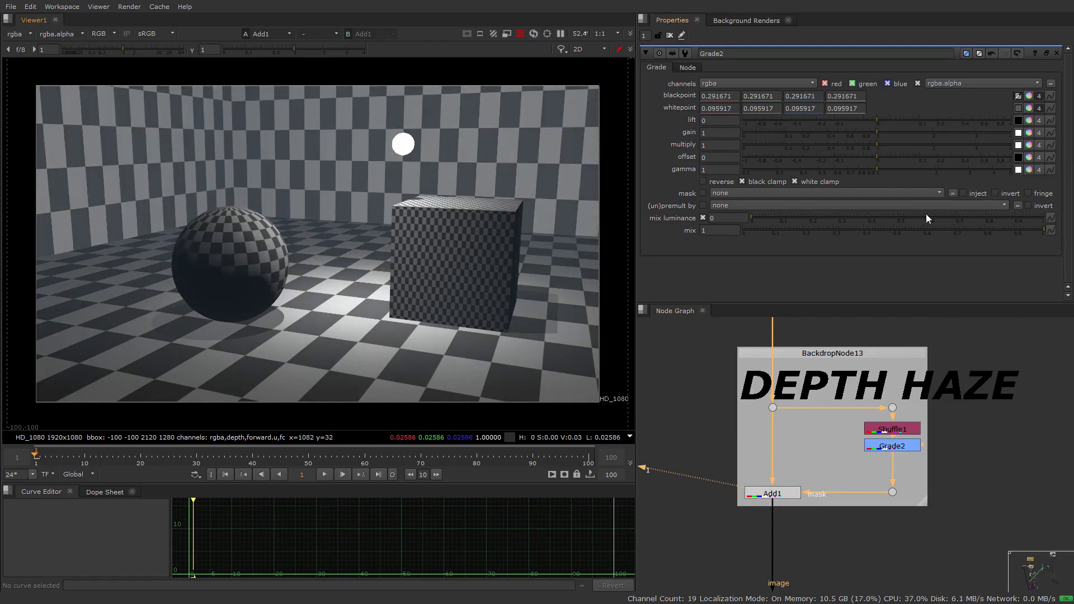
# Step: Display Grade2's mask and resample the node's whitepoint from the back wall and floor, finishing on the wall at about 0.0932
pyautogui.click(1020, 108)
pyautogui.press('1')
pyautogui.moveTo(905, 450); pyautogui.dragTo(894, 446)
pyautogui.keyDown('ctrl'); pyautogui.click(325, 180); pyautogui.keyUp('ctrl')
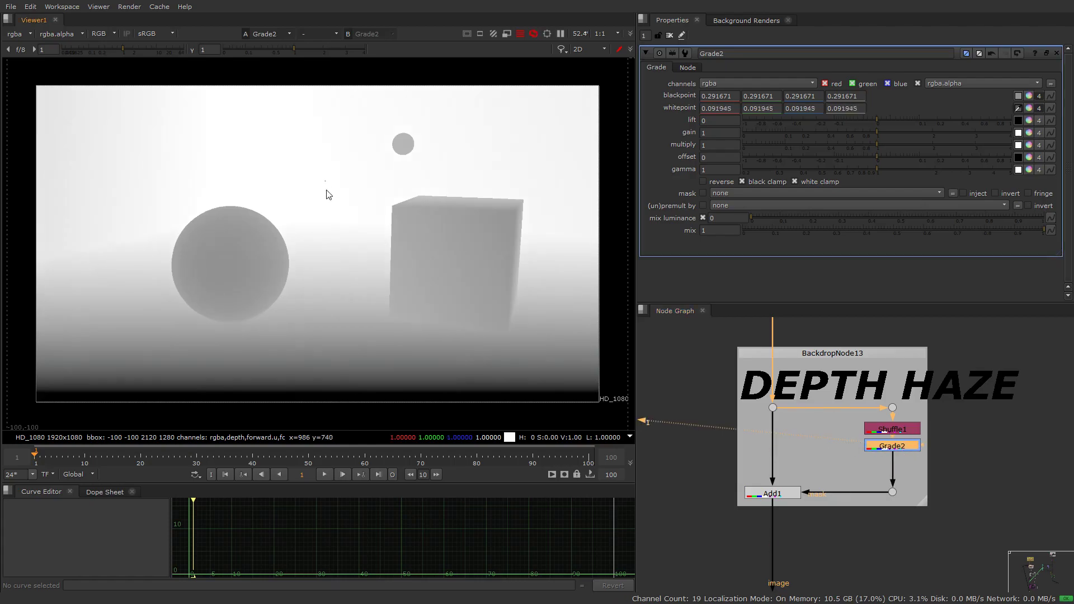
pyautogui.keyDown('ctrl'); pyautogui.moveTo(336, 276); pyautogui.dragTo(349, 338); pyautogui.keyUp('ctrl')
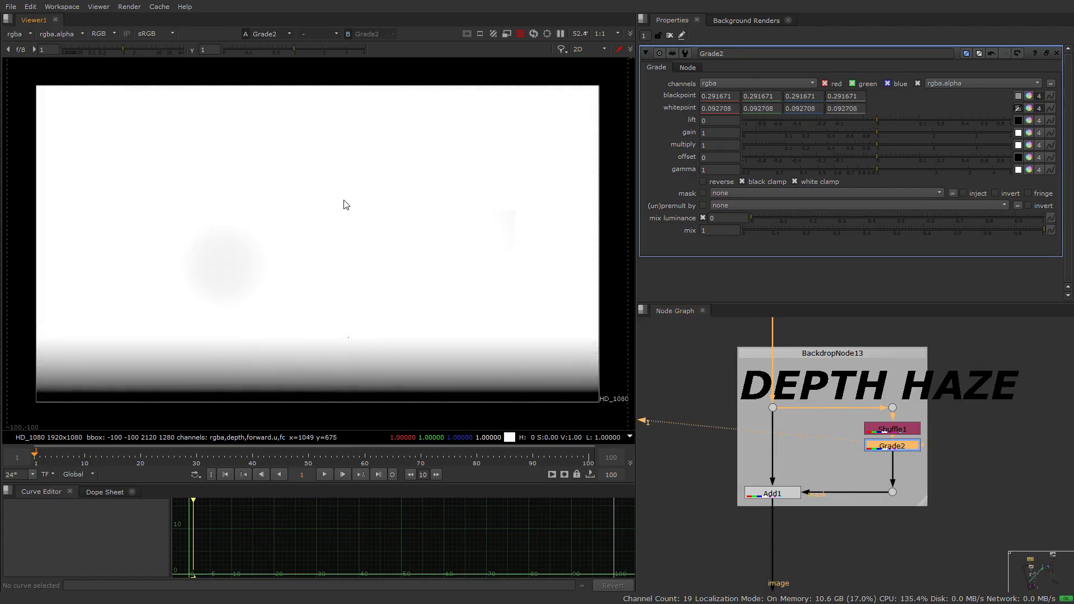
pyautogui.keyDown('ctrl'); pyautogui.click(338, 176); pyautogui.keyUp('ctrl')
# Step: Display Add1's hazed result, sample the scene's pixels between the wall and the cube, and open Add1's properties
pyautogui.click(782, 494)
pyautogui.press('1')
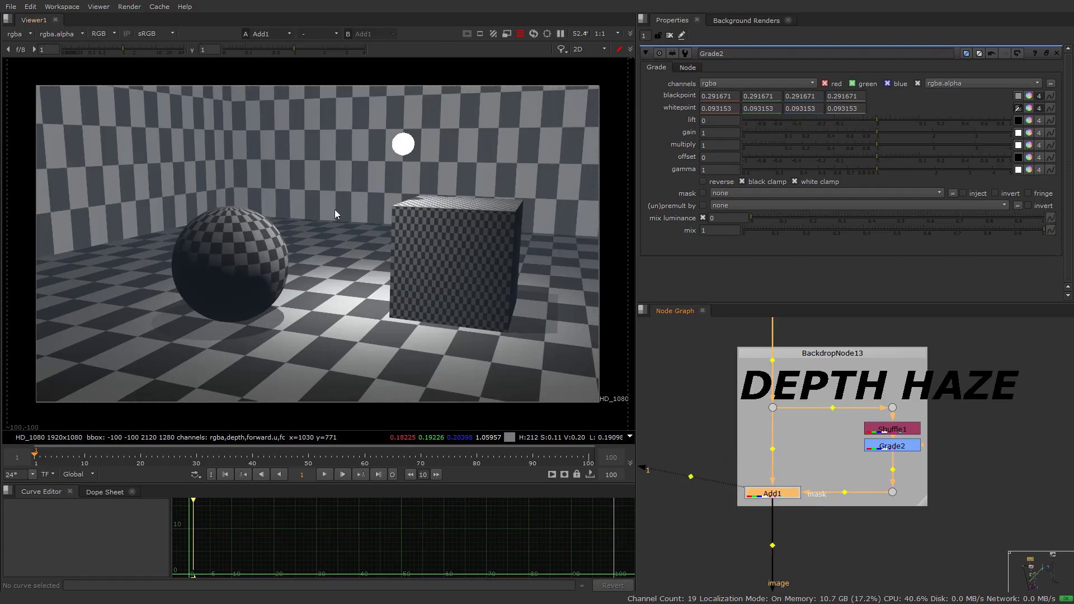
pyautogui.keyDown('ctrl'); pyautogui.keyDown('alt'); pyautogui.moveTo(335, 210); pyautogui.dragTo(558, 301); pyautogui.keyUp('alt'); pyautogui.keyUp('ctrl')
pyautogui.doubleClick(791, 494)
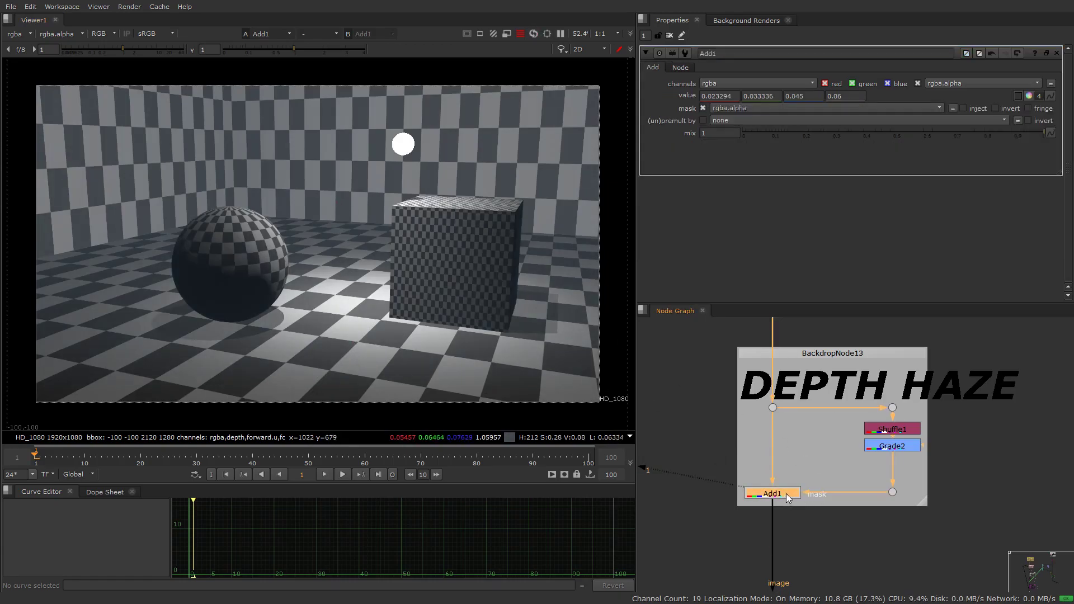
# Step: Compare the scene with and without haze by repeatedly disabling and re-enabling Add1
pyautogui.keyDown('alt'); pyautogui.moveTo(806, 471); pyautogui.dragTo(820, 380); pyautogui.keyUp('alt')
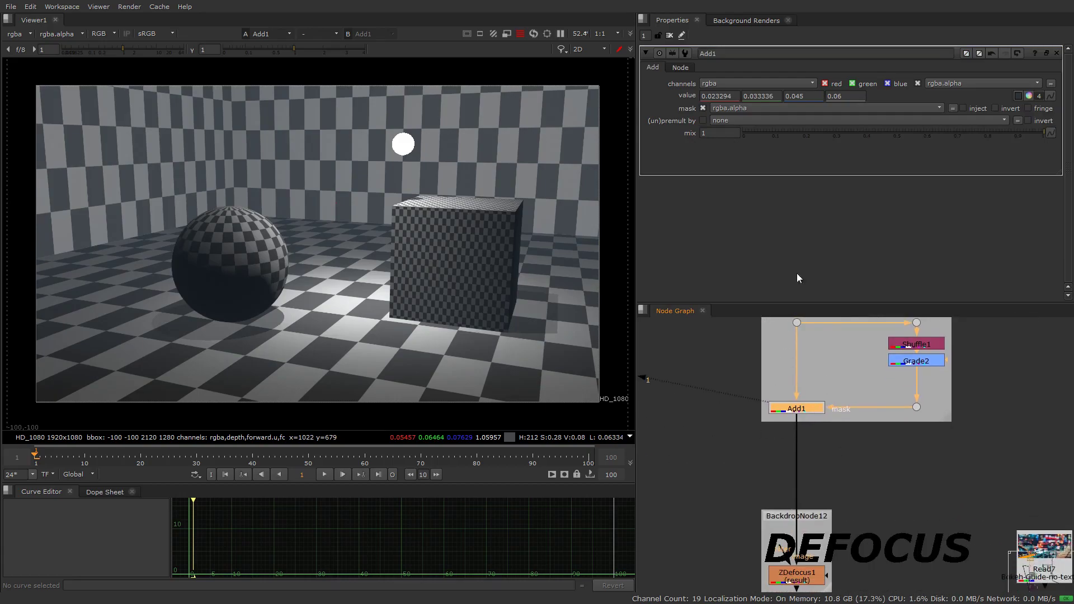
pyautogui.press('d')
pyautogui.press('d')
pyautogui.press('d')
pyautogui.press('d')
# Step: Add an unconnected Grade node beside the DEPTH HAZE group and select it
pyautogui.click(773, 388)
pyautogui.press('g')
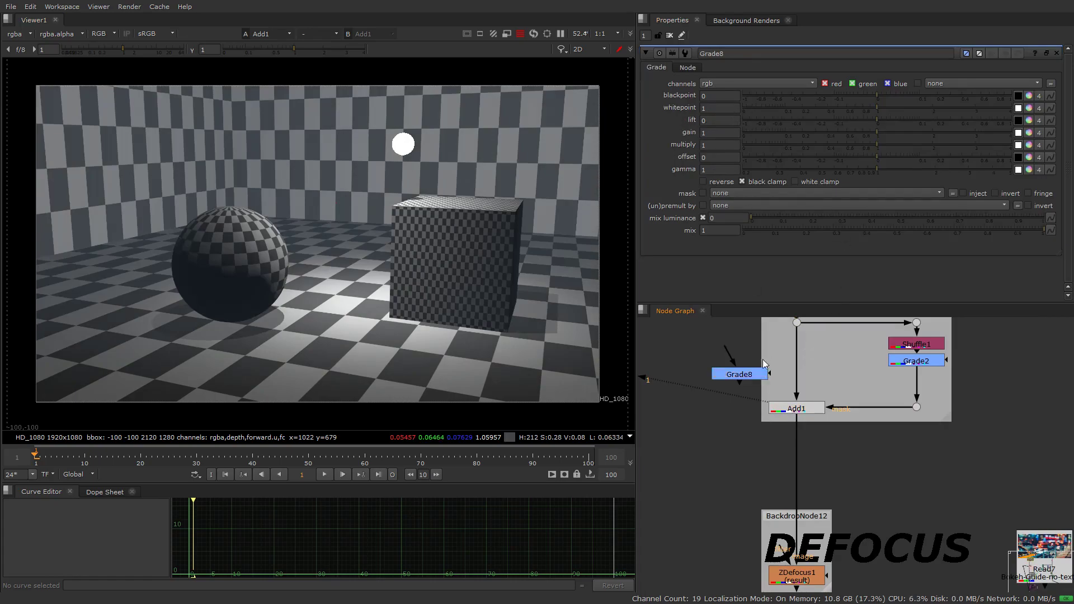
pyautogui.click(765, 373)
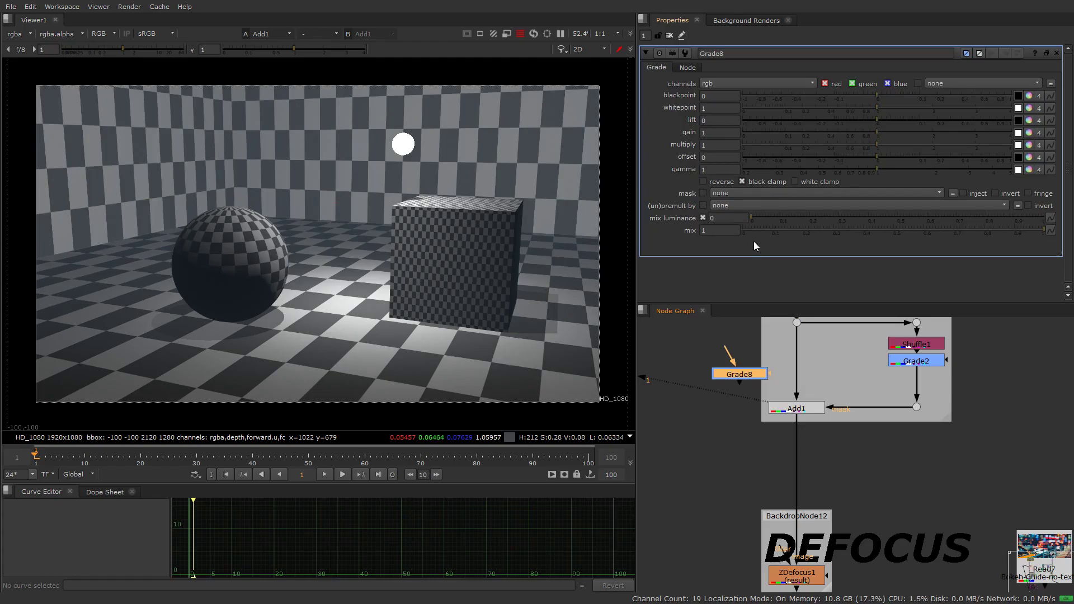
# Step: Add an unconnected ColorLookup node next to the new Grade node
pyautogui.click(669, 375)
pyautogui.press('Tab')
pyautogui.write('colorl')
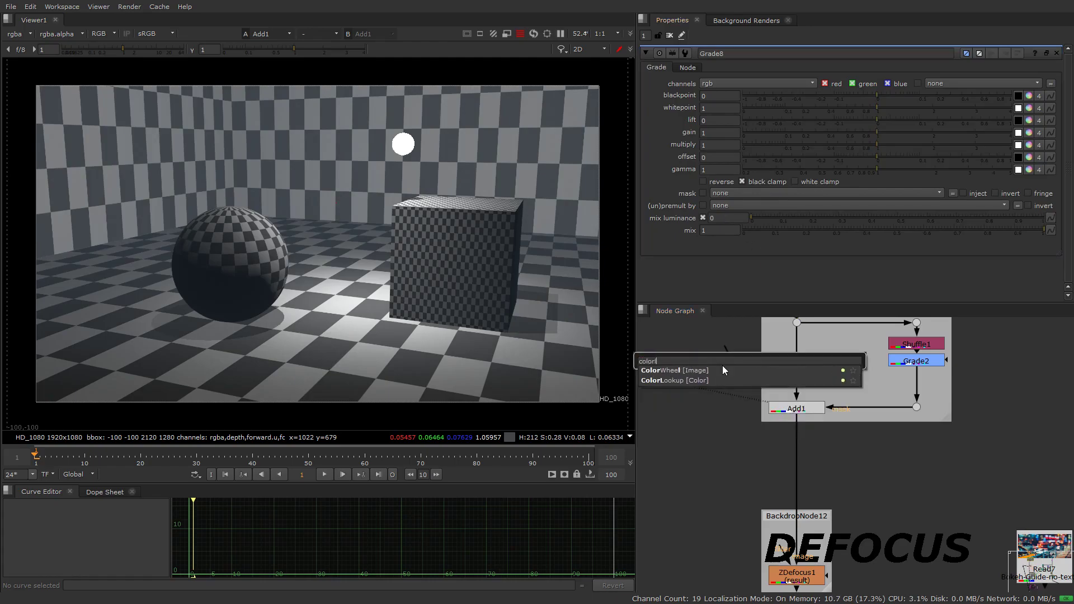
pyautogui.press('Down')
pyautogui.press('Return')
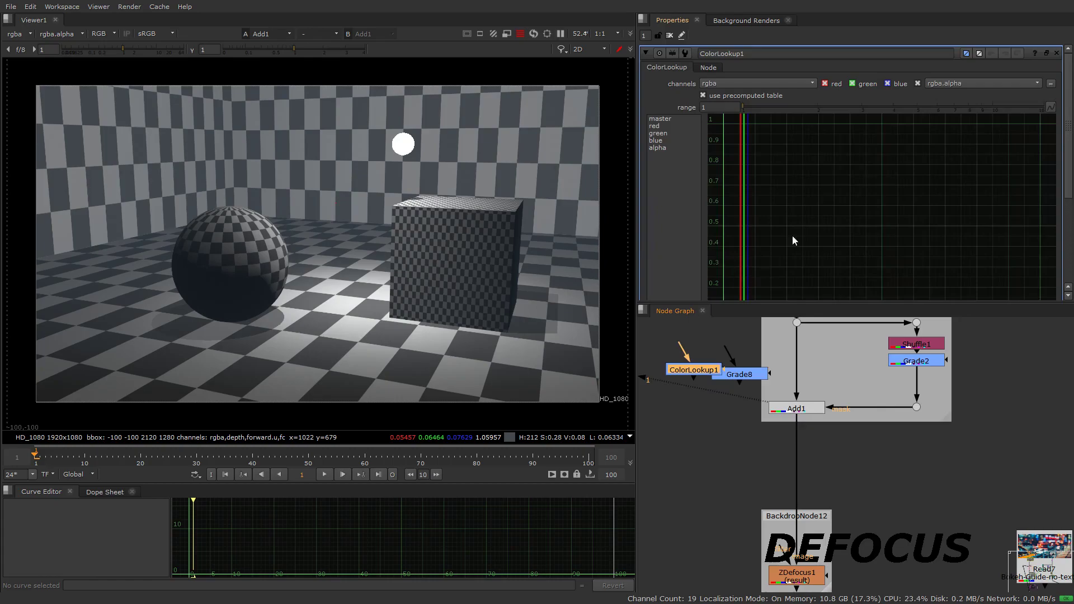
# Step: Raise the x = 0 point of the ColorLookup node's master curve to about 0.706
pyautogui.moveTo(1068, 115); pyautogui.dragTo(1046, 192)
pyautogui.press('f')
pyautogui.moveTo(889, 139); pyautogui.dragTo(845, 177)
pyautogui.scroll(5, 1066, 165)
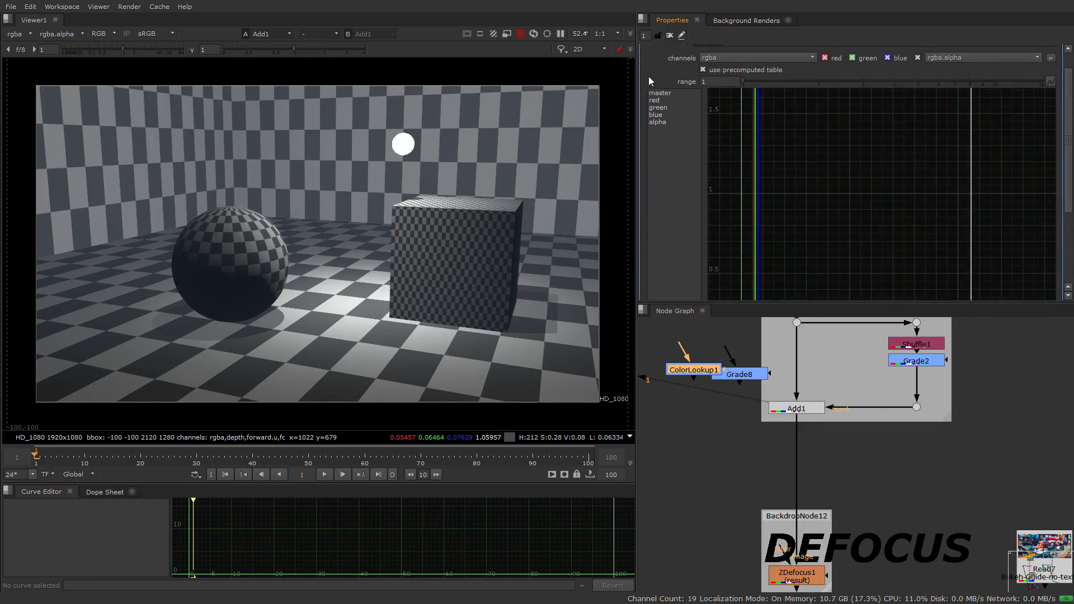
pyautogui.moveTo(1024, 195); pyautogui.dragTo(803, 181)
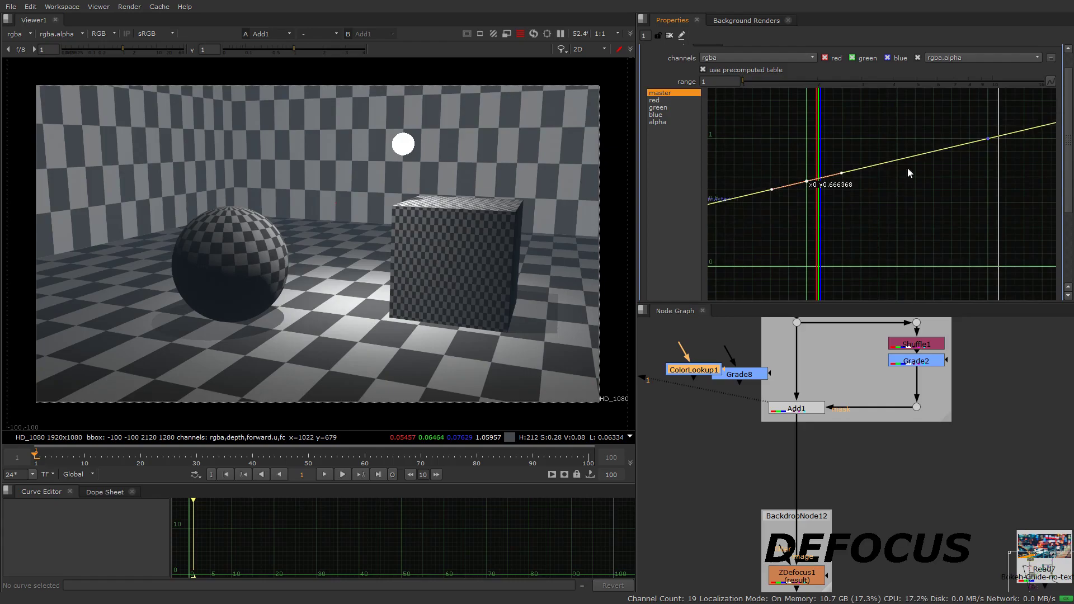
pyautogui.moveTo(907, 166); pyautogui.dragTo(852, 176)
pyautogui.moveTo(722, 198)
pyautogui.mouseDown()
pyautogui.moveTo(723, 269)
pyautogui.moveTo(722, 193)
pyautogui.mouseUp()
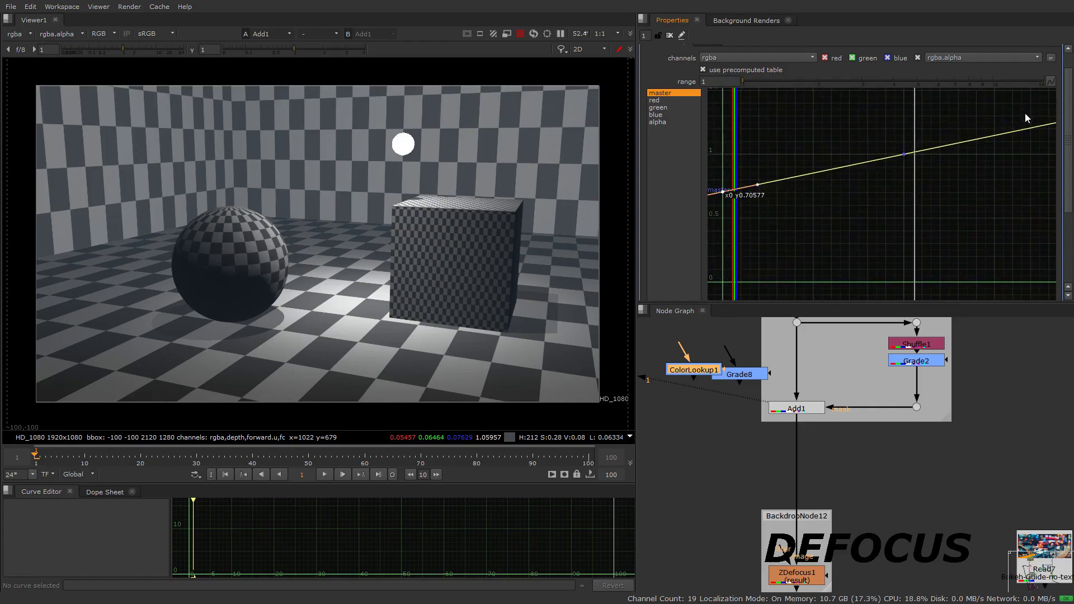
# Step: Delete the ColorLookup node
pyautogui.click(681, 398)
pyautogui.click(707, 370)
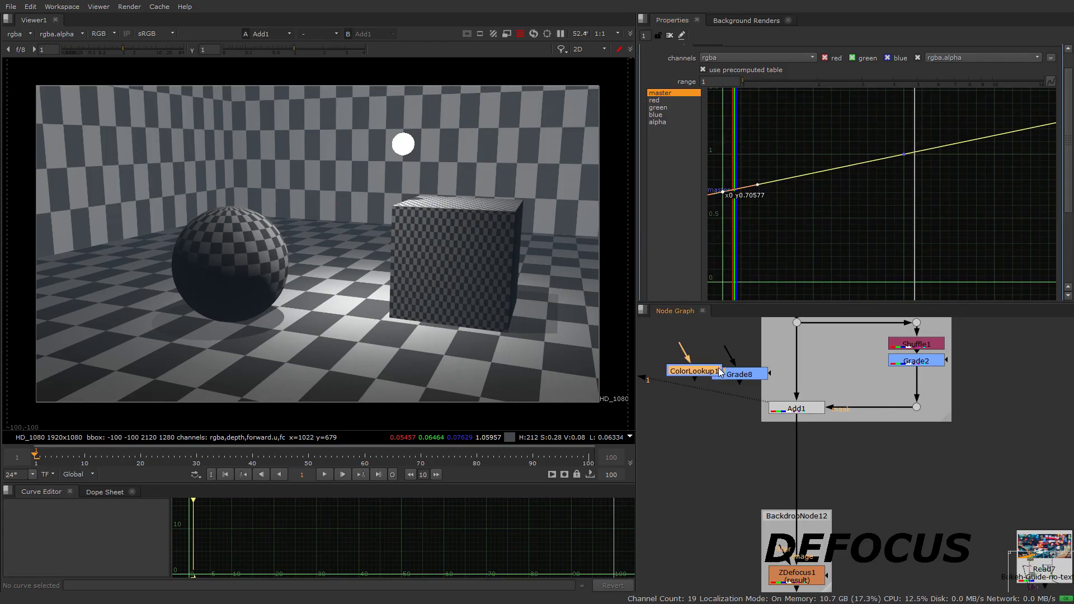
pyautogui.press('Delete')
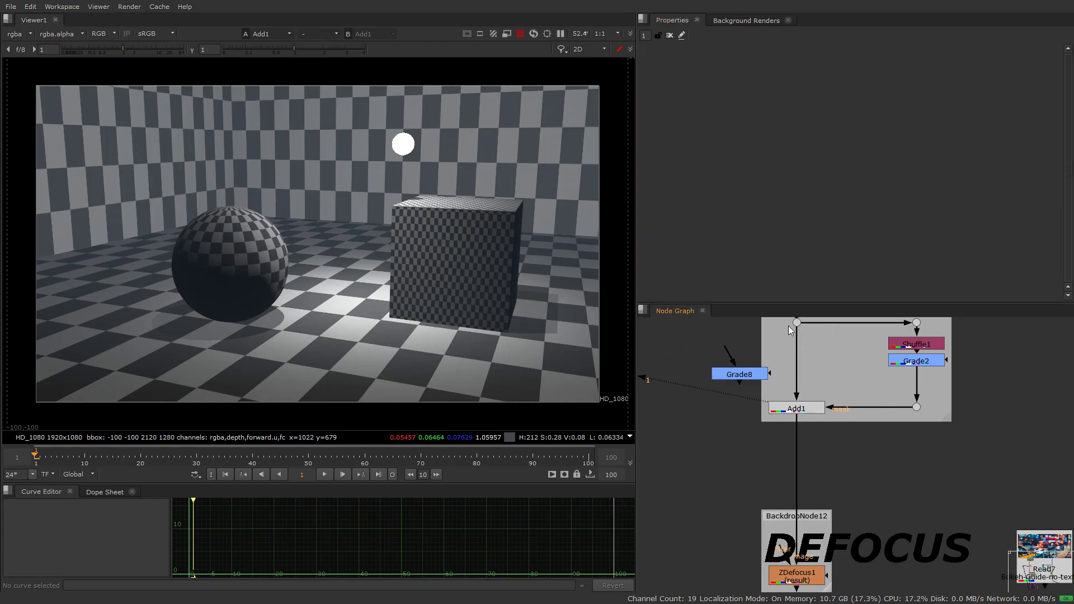
# Step: Sample the white light, then view a new Grade node fed from the upper dot of DEPTH HAZE with its lift raised to 0.39
pyautogui.keyDown('ctrl'); pyautogui.click(403, 144); pyautogui.keyUp('ctrl')
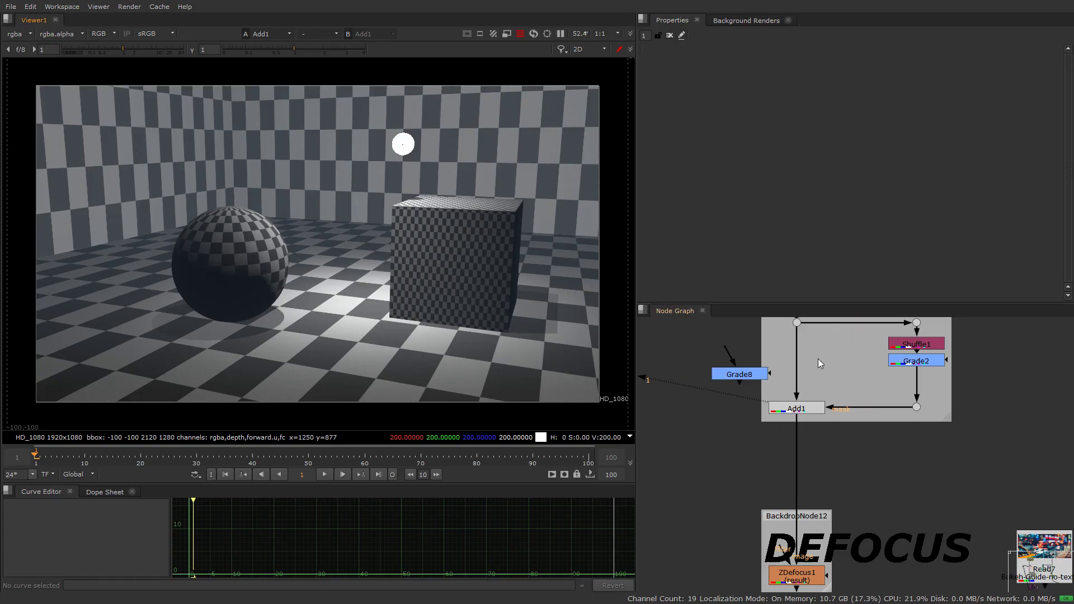
pyautogui.press('g')
pyautogui.moveTo(797, 327); pyautogui.dragTo(796, 323)
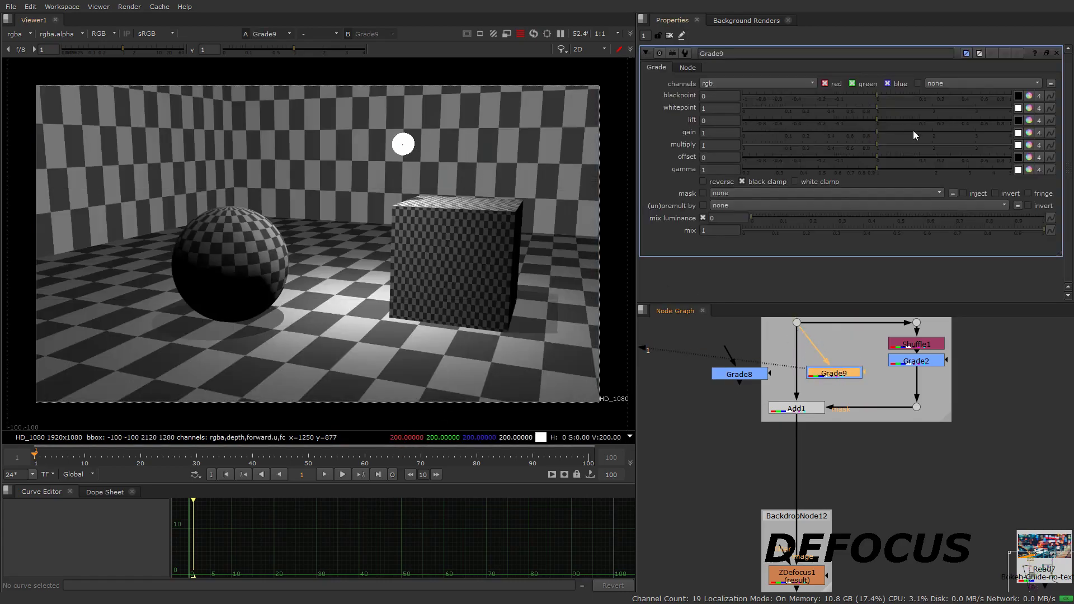
pyautogui.moveTo(877, 121); pyautogui.dragTo(961, 122)
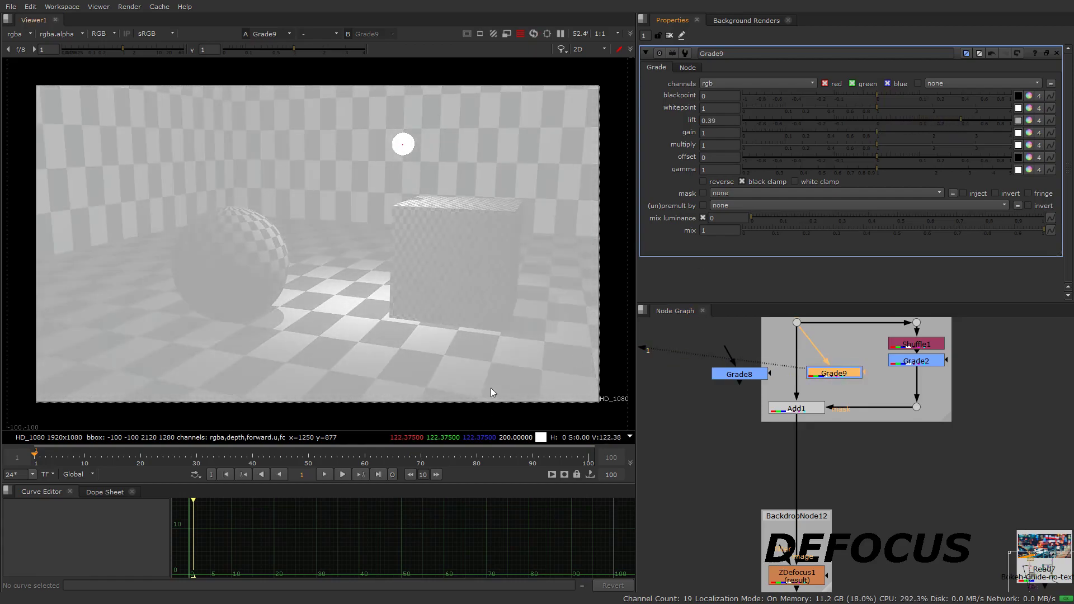
pyautogui.doubleClick(837, 372)
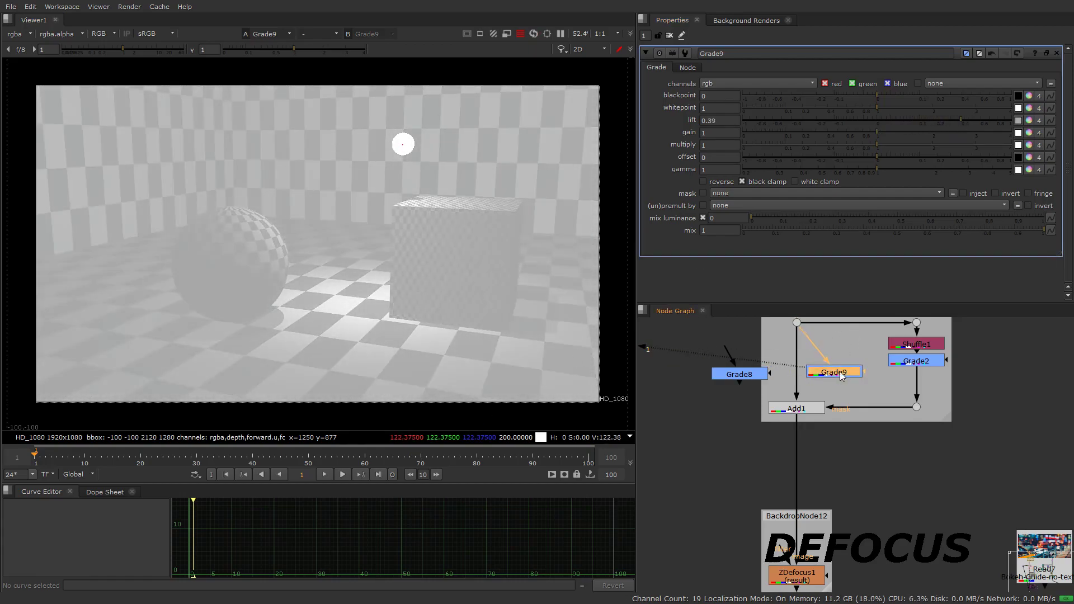
# Step: Reset Grade9's lift to 0 and raise its offset to 0.42
pyautogui.click(717, 121)
pyautogui.write('0')
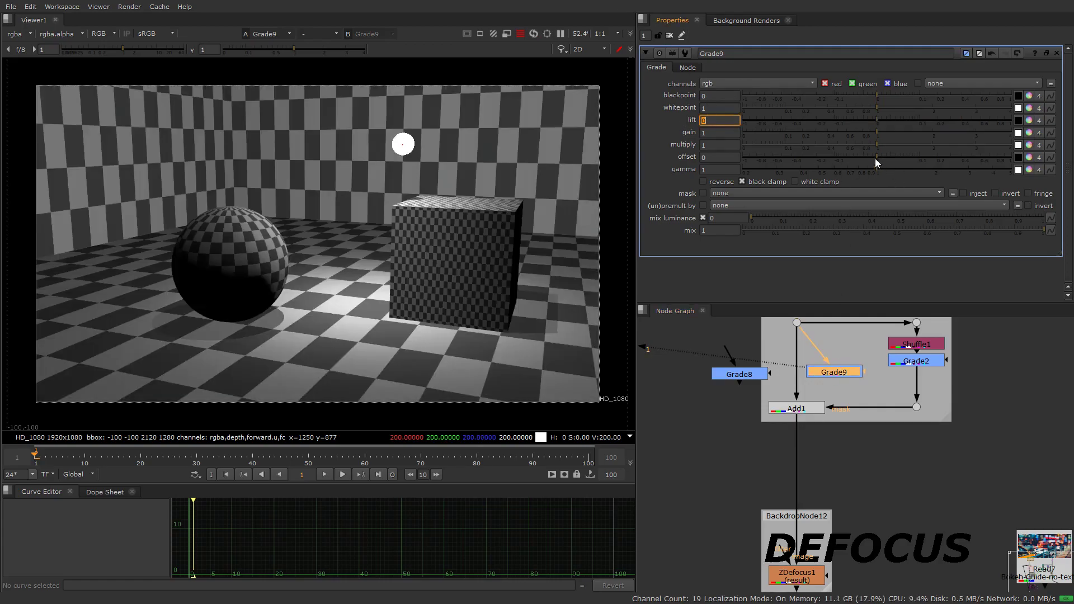
pyautogui.moveTo(876, 160); pyautogui.dragTo(964, 158)
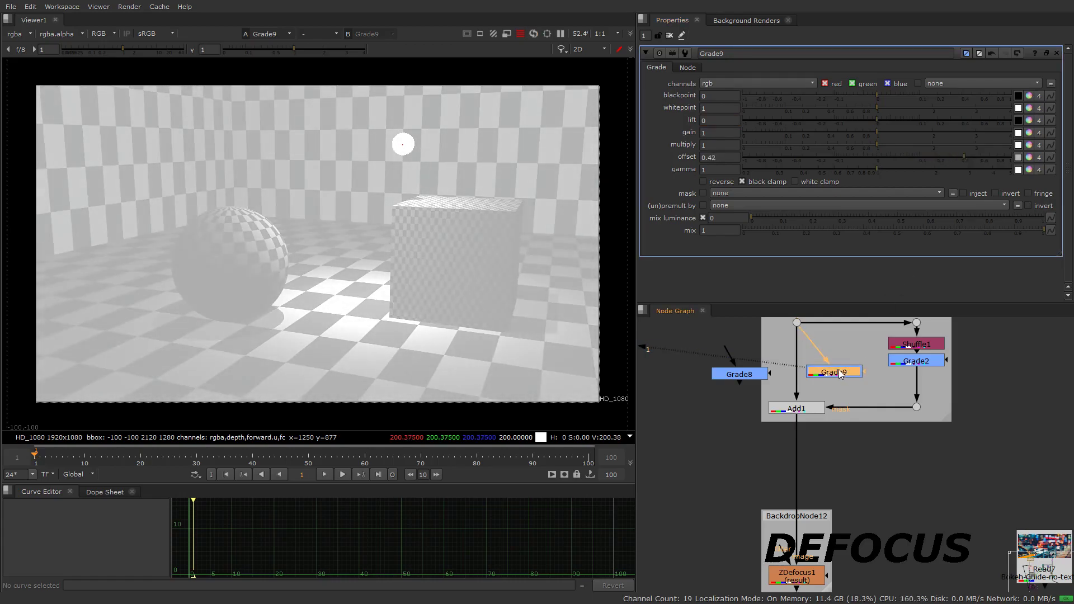
# Step: Delete the two test Grade nodes, Grade9 and Grade8
pyautogui.press('Delete')
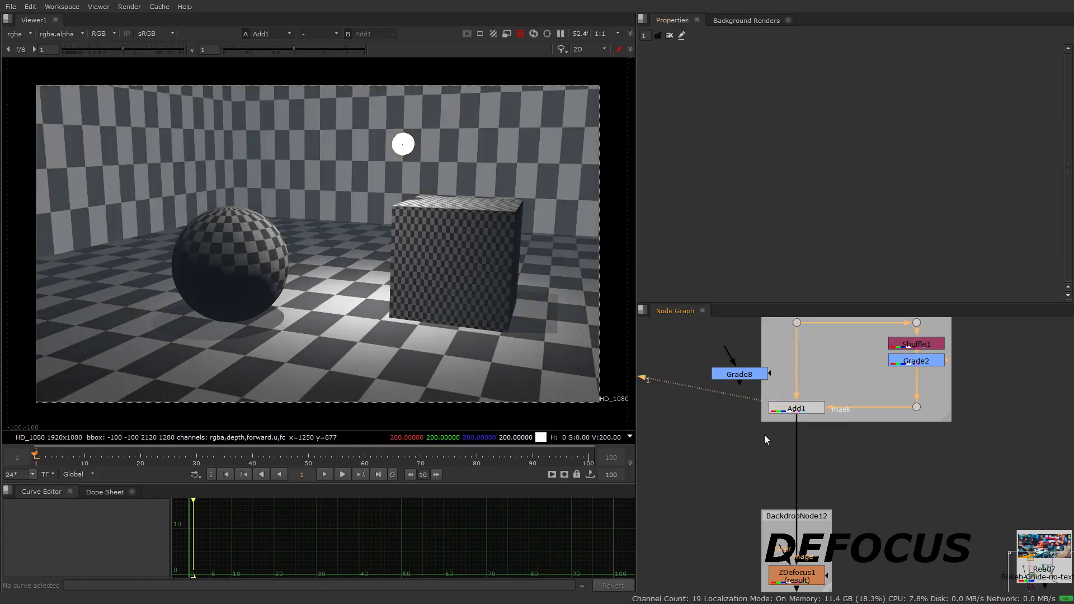
pyautogui.click(762, 373)
pyautogui.press('Delete')
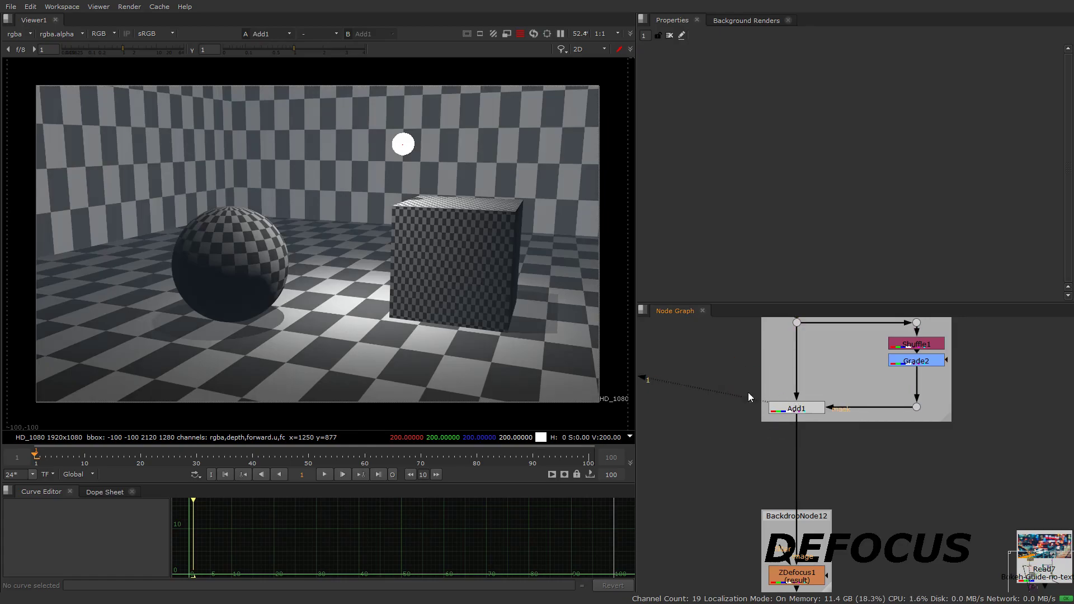
# Step: Display the RotoPaint1 diagram and examine the light paths from the wall, sphere and cube to the lens
pyautogui.scroll(-3, 665, 386)
pyautogui.moveTo(660, 397); pyautogui.dragTo(834, 386)
pyautogui.moveTo(755, 412); pyautogui.dragTo(940, 374)
pyautogui.press('3')
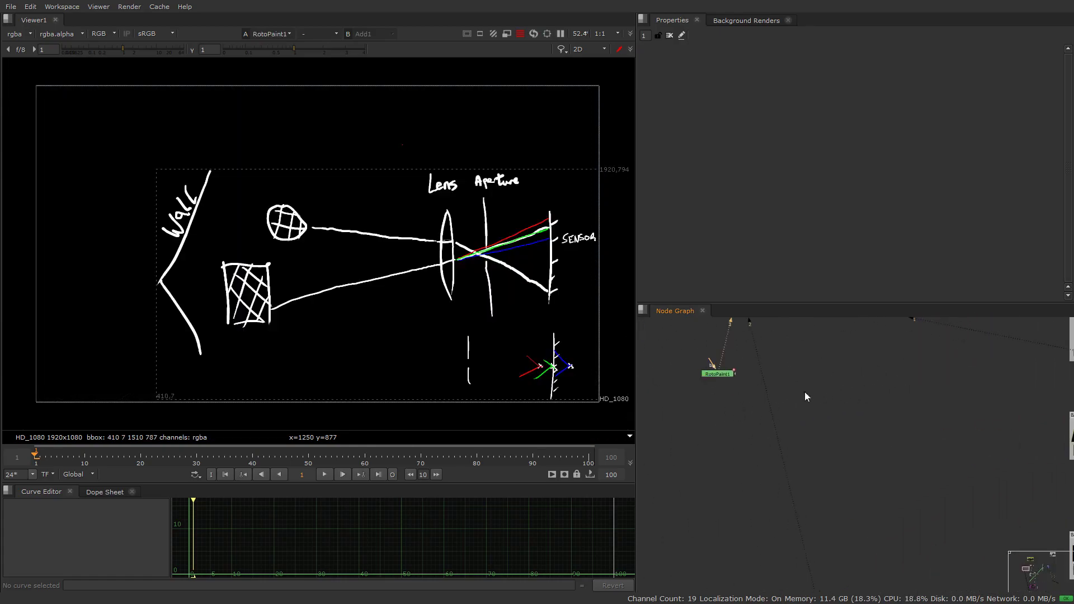
pyautogui.moveTo(296, 233)
pyautogui.mouseDown()
pyautogui.moveTo(441, 244)
pyautogui.moveTo(289, 232)
pyautogui.mouseUp()
pyautogui.hotkey('ctrl', 'z')
pyautogui.moveTo(192, 238)
pyautogui.mouseDown()
pyautogui.moveTo(353, 261)
pyautogui.moveTo(435, 251)
pyautogui.mouseUp()
pyautogui.moveTo(308, 224); pyautogui.dragTo(448, 239)
pyautogui.moveTo(184, 244); pyautogui.dragTo(448, 237)
pyautogui.scroll(3, 458, 242)
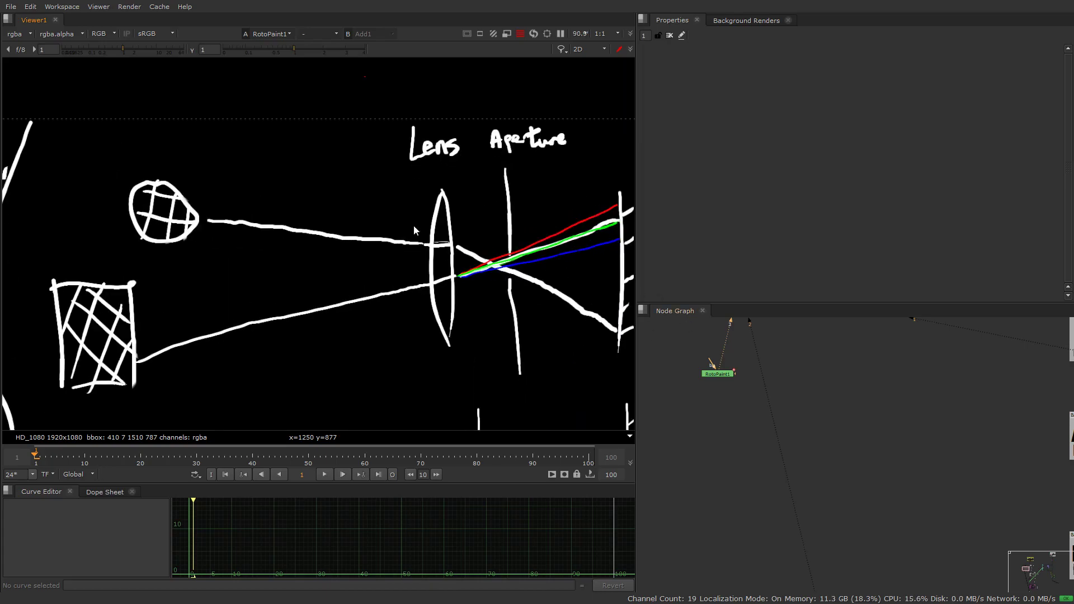
# Step: Display the Read7 bokeh reference photo beside the DEFOCUS group
pyautogui.moveTo(1040, 345); pyautogui.dragTo(854, 435)
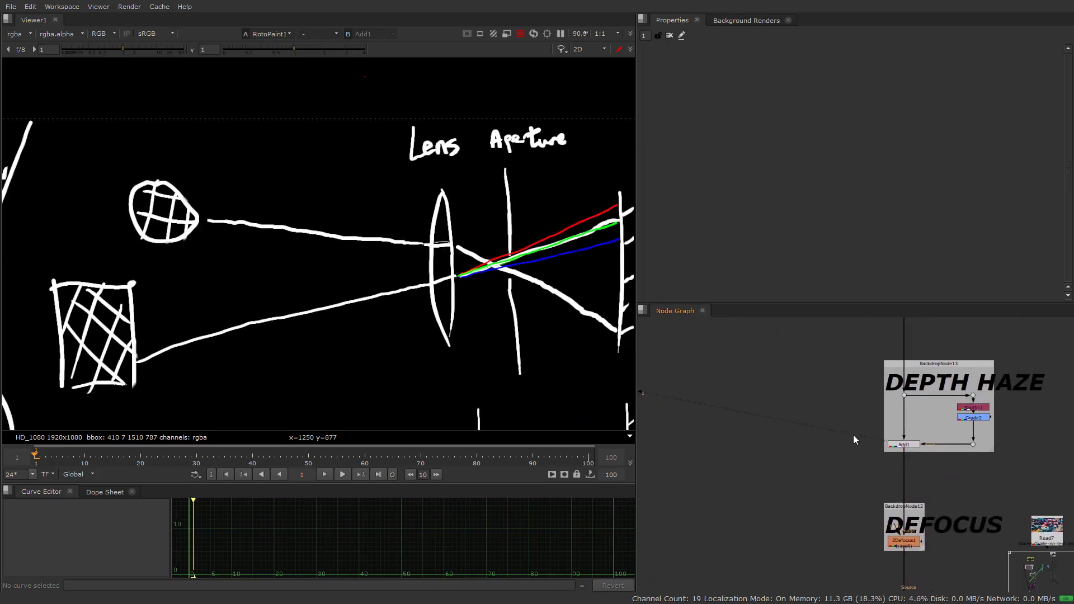
pyautogui.moveTo(982, 444); pyautogui.dragTo(829, 472)
pyautogui.scroll(-3, 920, 455)
pyautogui.moveTo(932, 491); pyautogui.dragTo(862, 534)
pyautogui.press('1')
pyautogui.scroll(-4, 424, 210)
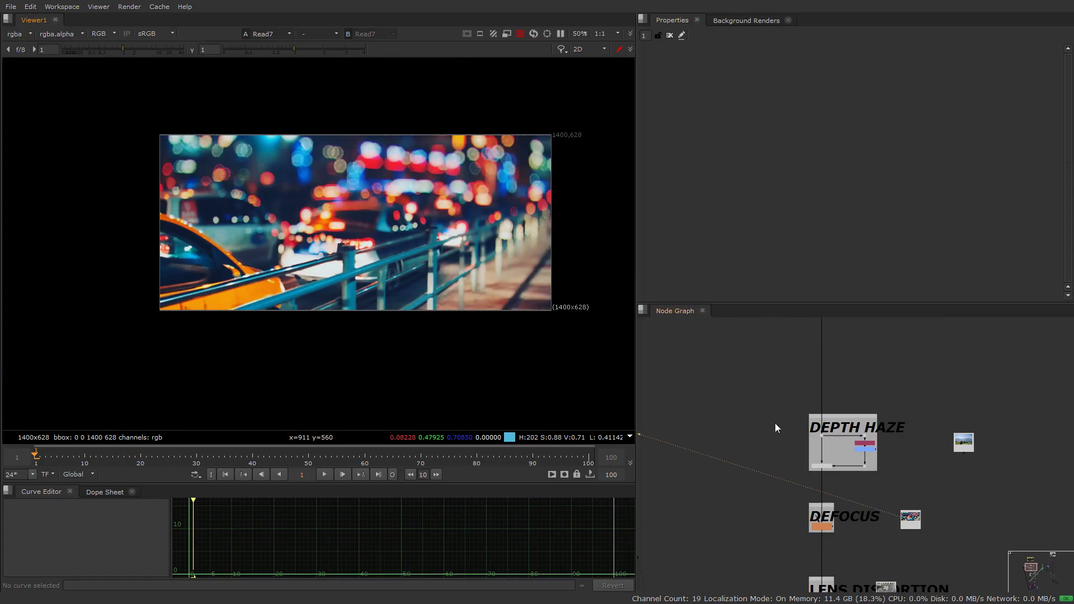
# Step: Display ZDefocus1's result, compare it with the node disabled, and open its properties
pyautogui.click(825, 526)
pyautogui.press('1')
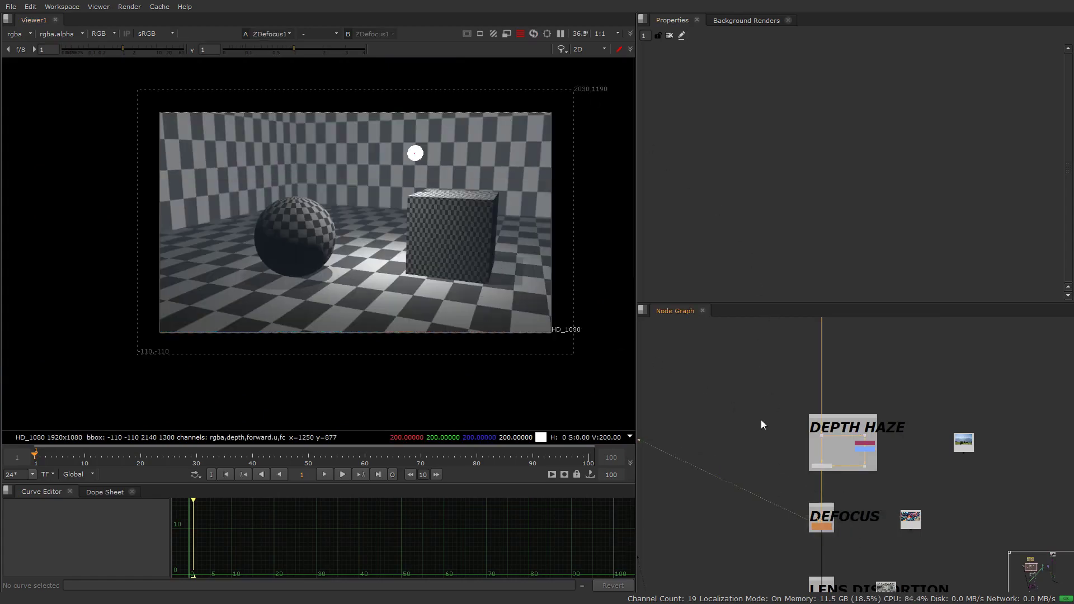
pyautogui.scroll(4, 822, 504)
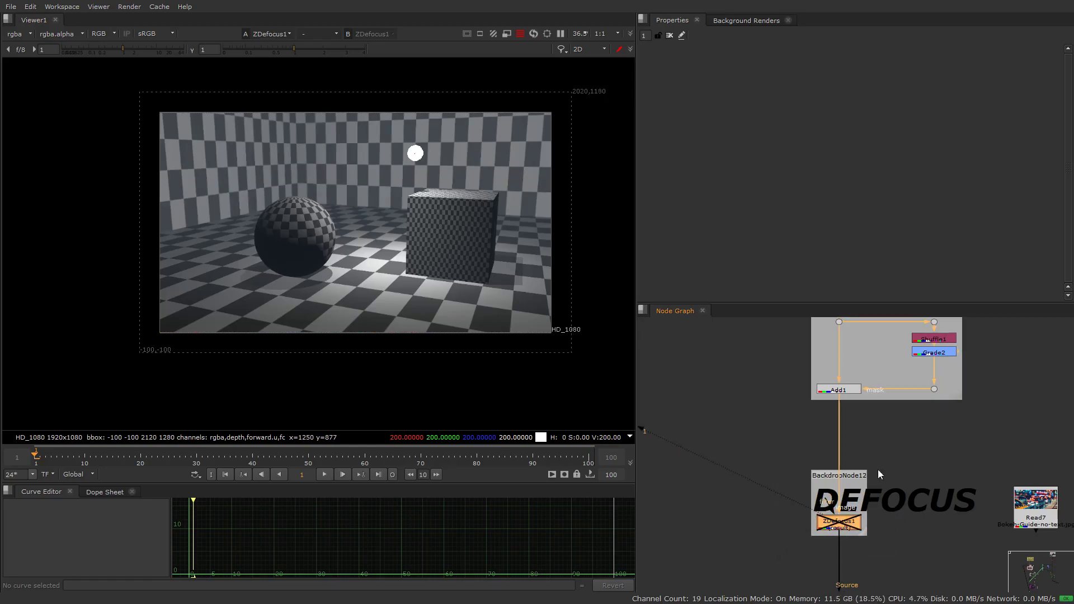
pyautogui.doubleClick(860, 513)
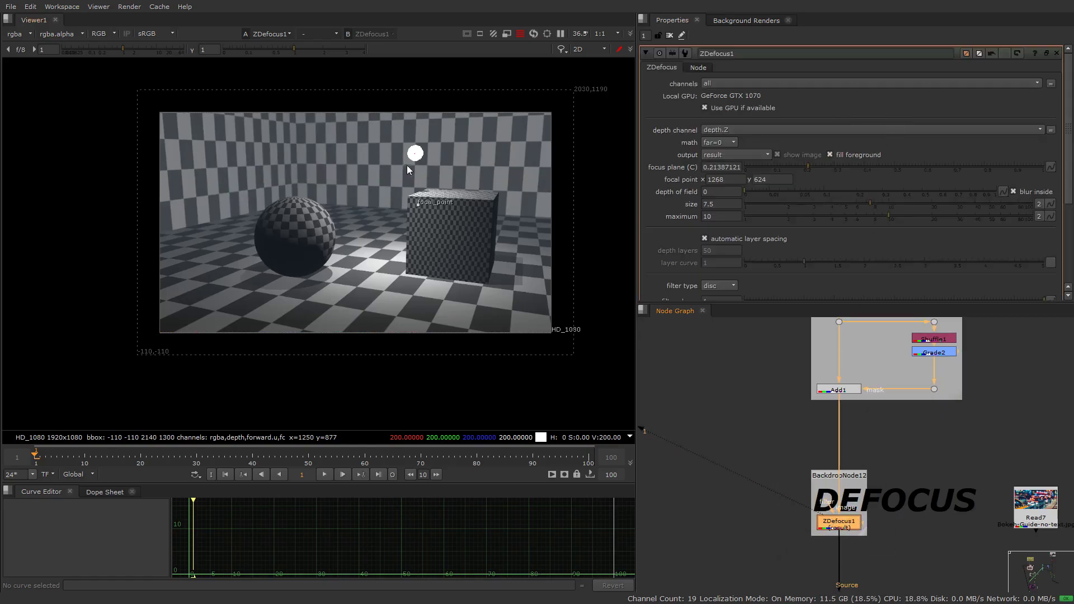
# Step: Set ZDefocus1's size to 17.8 and its filter type to bladed, and show the blade settings
pyautogui.scroll(4, 407, 167)
pyautogui.moveTo(877, 200); pyautogui.dragTo(918, 217)
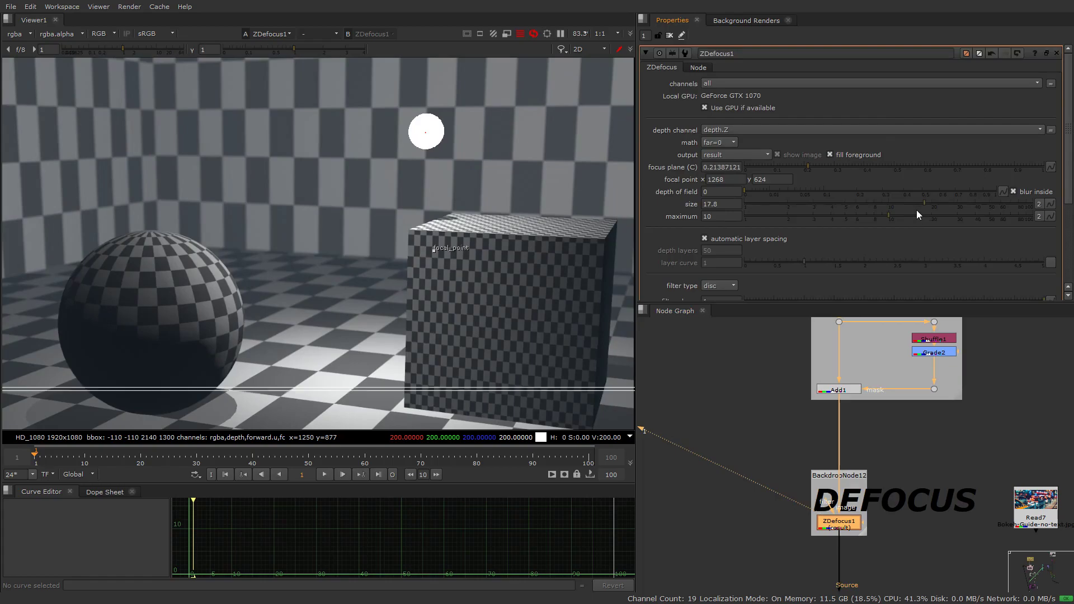
pyautogui.scroll(4, 484, 179)
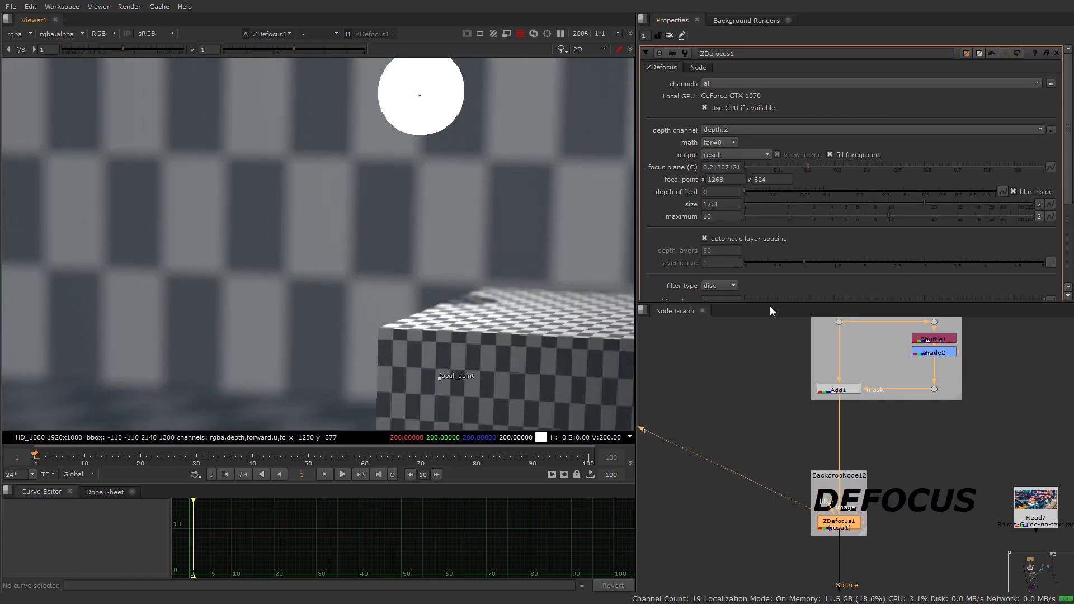
pyautogui.click(719, 285)
pyautogui.click(720, 296)
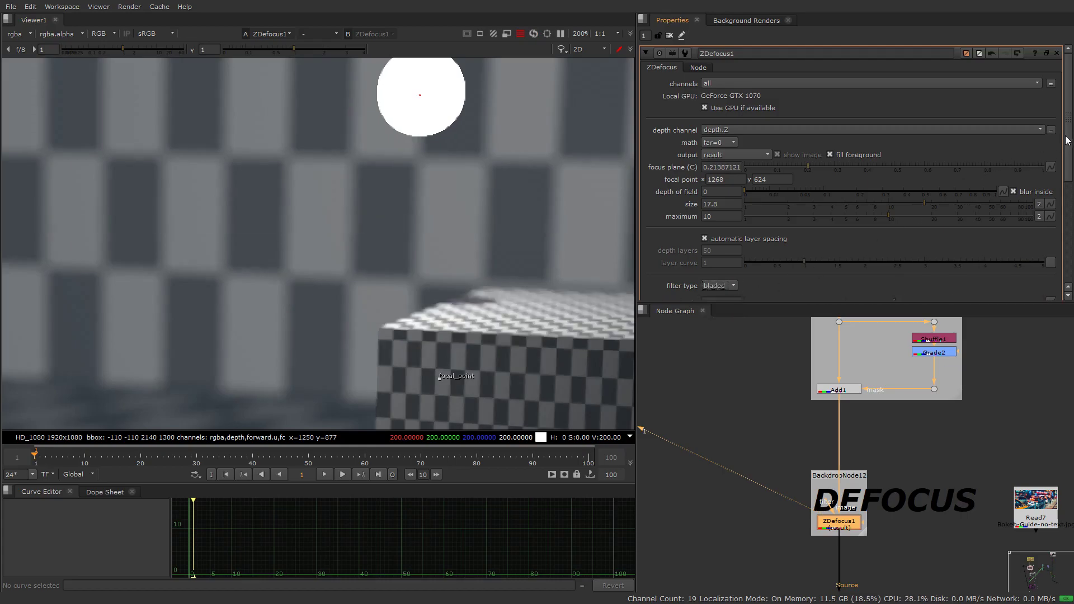
pyautogui.moveTo(1066, 139); pyautogui.dragTo(1052, 200)
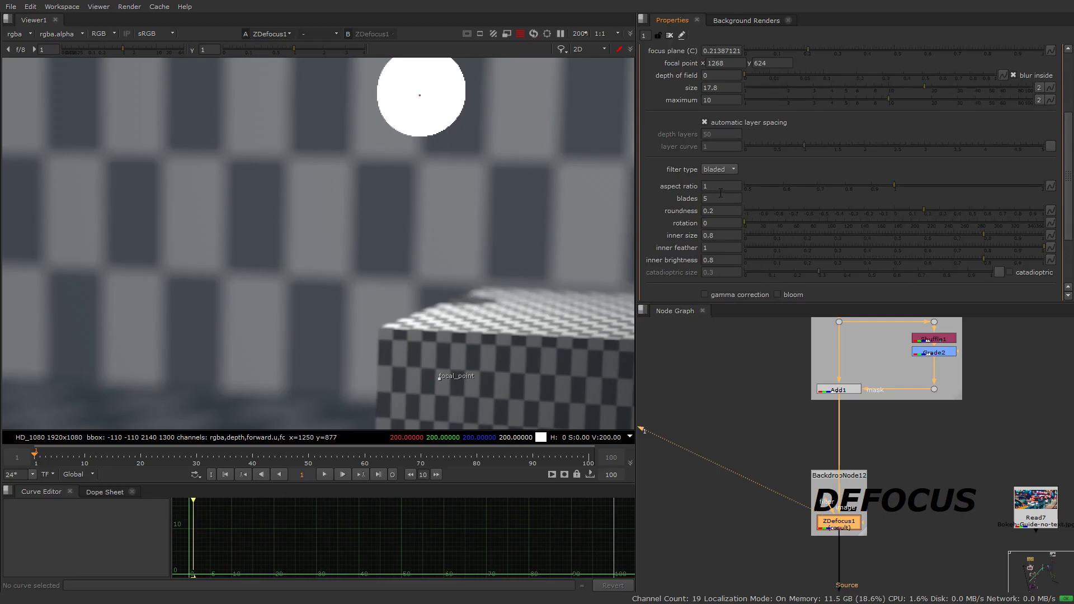
# Step: Return to the RotoPaint1 diagram and frame the lens and aperture up close
pyautogui.moveTo(840, 385); pyautogui.dragTo(885, 400)
pyautogui.scroll(-6, 884, 400)
pyautogui.moveTo(784, 452); pyautogui.dragTo(879, 459)
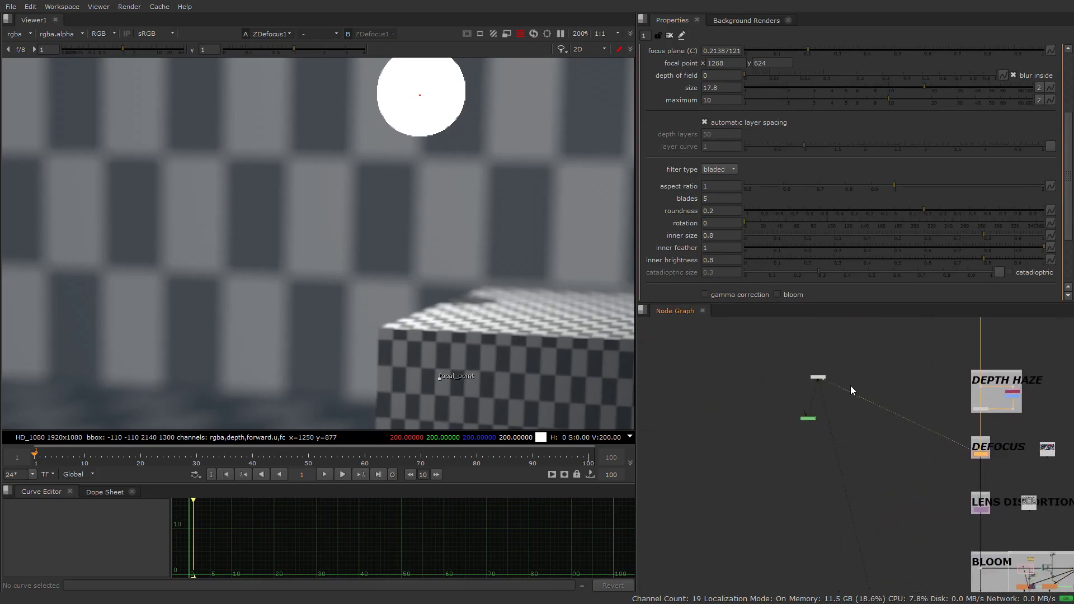
pyautogui.moveTo(850, 389); pyautogui.dragTo(808, 419)
pyautogui.moveTo(551, 356); pyautogui.dragTo(372, 130)
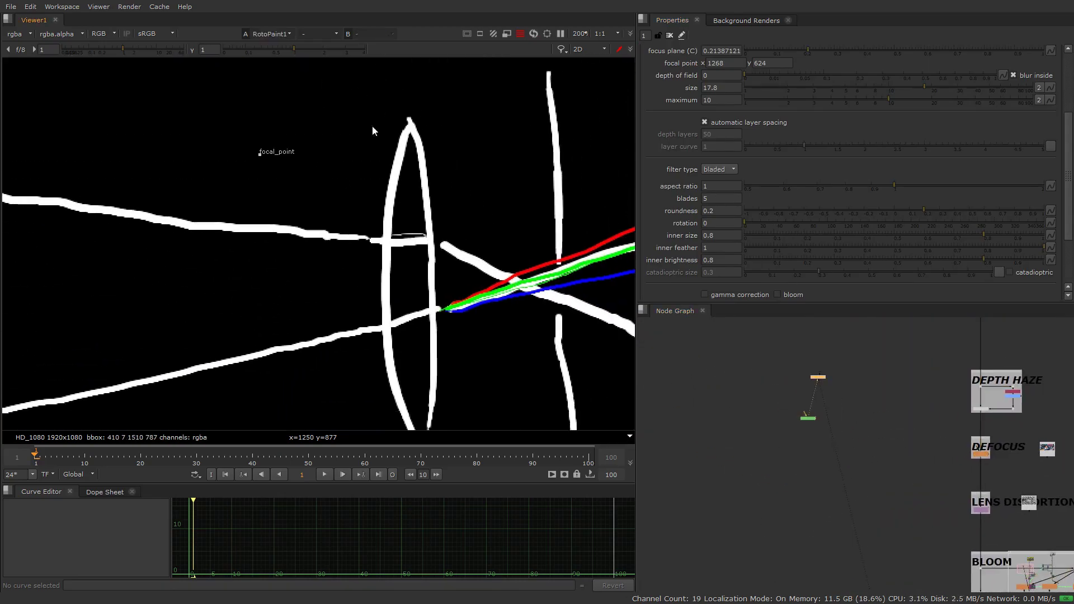
# Step: Examine the lens diagram, then display the Read7 bokeh photo, inspect its blurred highlights closely and fit it to the viewer
pyautogui.scroll(-3, 397, 167)
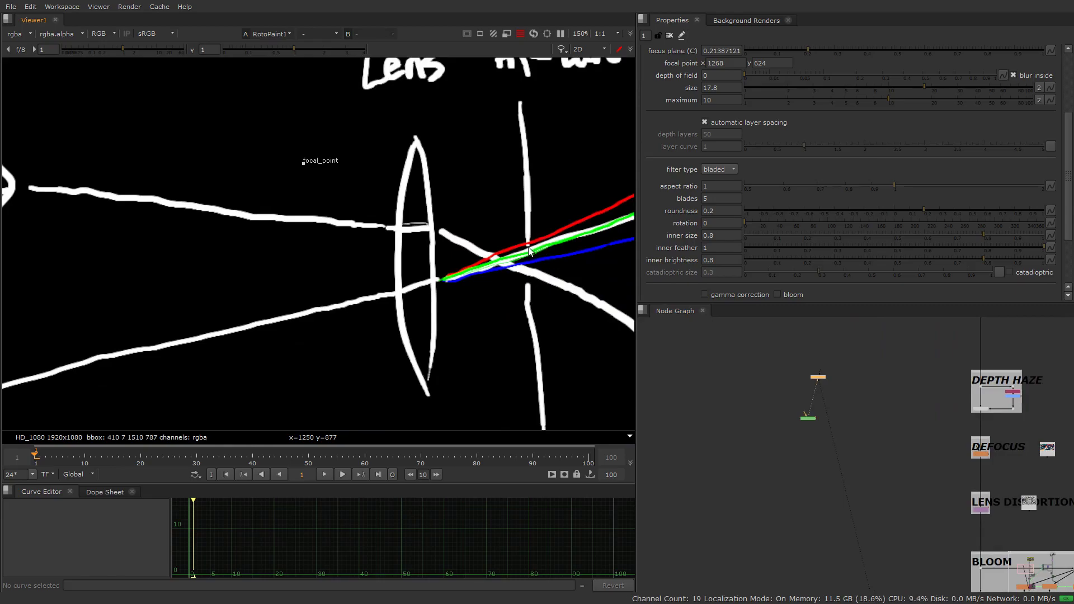
pyautogui.moveTo(888, 415); pyautogui.dragTo(692, 423)
pyautogui.moveTo(899, 435); pyautogui.dragTo(841, 471)
pyautogui.press('1')
pyautogui.moveTo(468, 201); pyautogui.dragTo(468, 276)
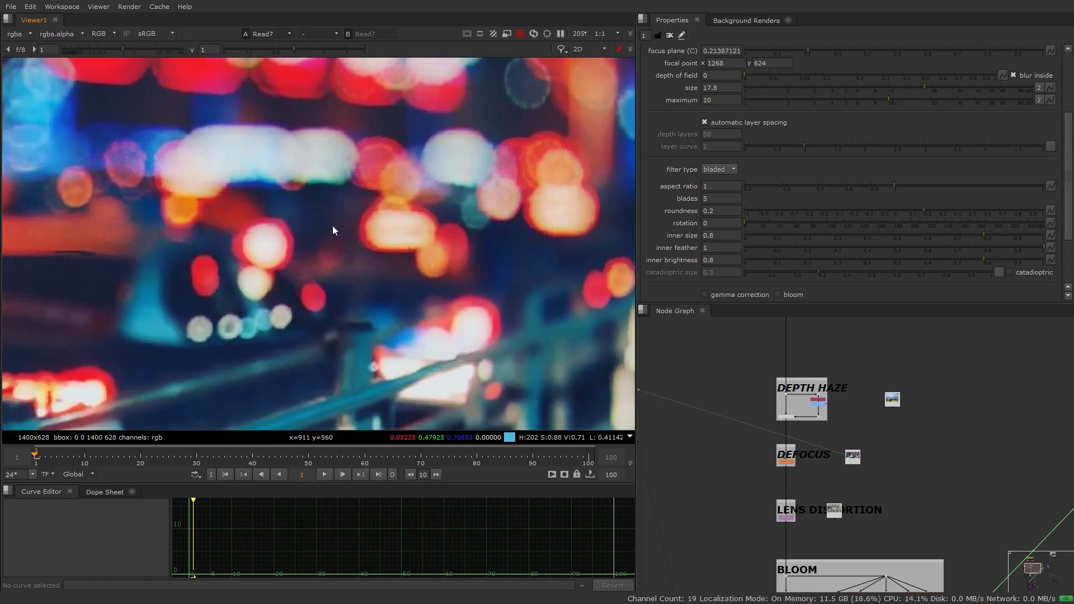
pyautogui.moveTo(455, 299); pyautogui.dragTo(312, 207)
pyautogui.scroll(-4, 309, 231)
pyautogui.moveTo(370, 232); pyautogui.dragTo(434, 273)
pyautogui.press('f')
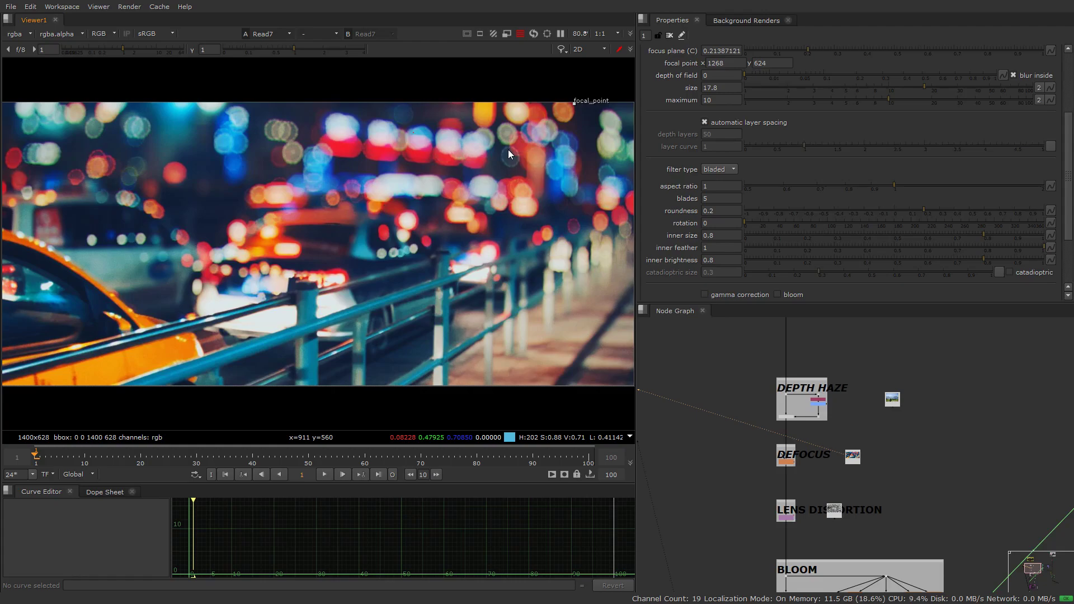
# Step: Display ZDefocus1's result, then add a Noise node beside the DEFOCUS group and view its output
pyautogui.moveTo(747, 482); pyautogui.dragTo(814, 439)
pyautogui.press('1')
pyautogui.click(773, 441)
pyautogui.press('Tab')
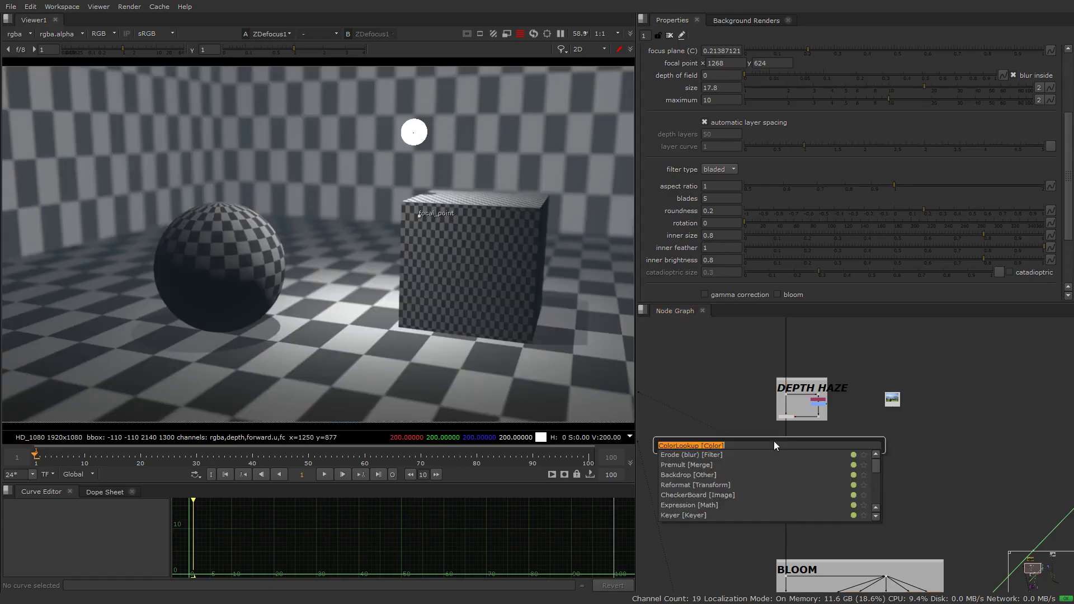
pyautogui.write('noise')
pyautogui.press('Return')
pyautogui.press('1')
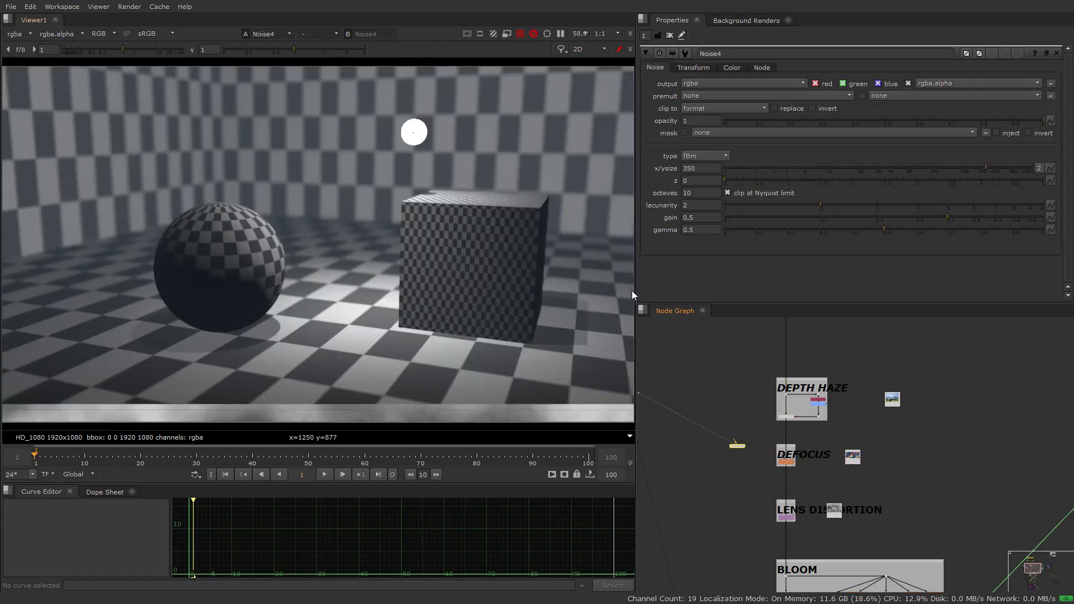
# Step: Set the Noise node's gain to 1 and its gamma to 0.06
pyautogui.moveTo(962, 218); pyautogui.dragTo(797, 218)
pyautogui.moveTo(801, 229); pyautogui.dragTo(743, 225)
pyautogui.moveTo(950, 218); pyautogui.dragTo(1054, 213)
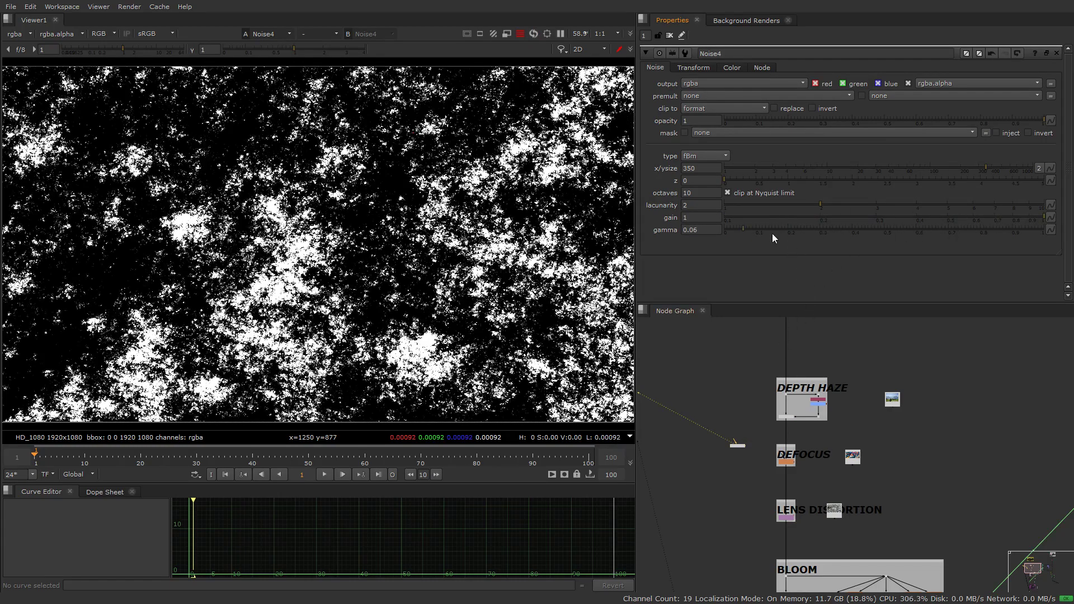
# Step: Insert a Grade node in the main branch just above the DEFOCUS group, with the Noise node as its mask
pyautogui.scroll(3, 748, 461)
pyautogui.press('g')
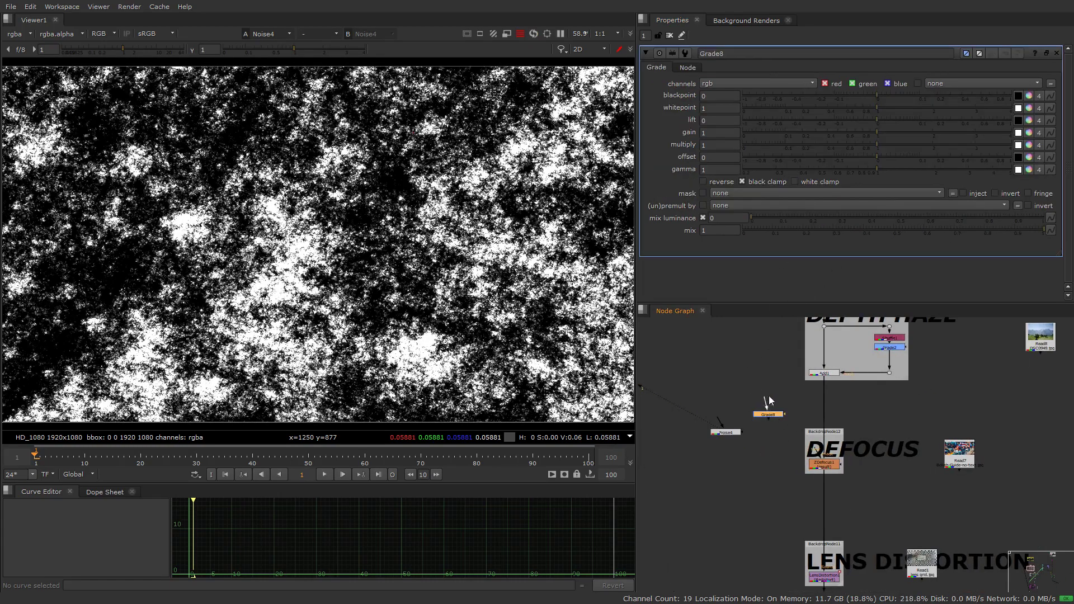
pyautogui.moveTo(767, 400); pyautogui.dragTo(825, 376)
pyautogui.moveTo(776, 416); pyautogui.dragTo(745, 385)
pyautogui.moveTo(842, 413); pyautogui.dragTo(837, 414)
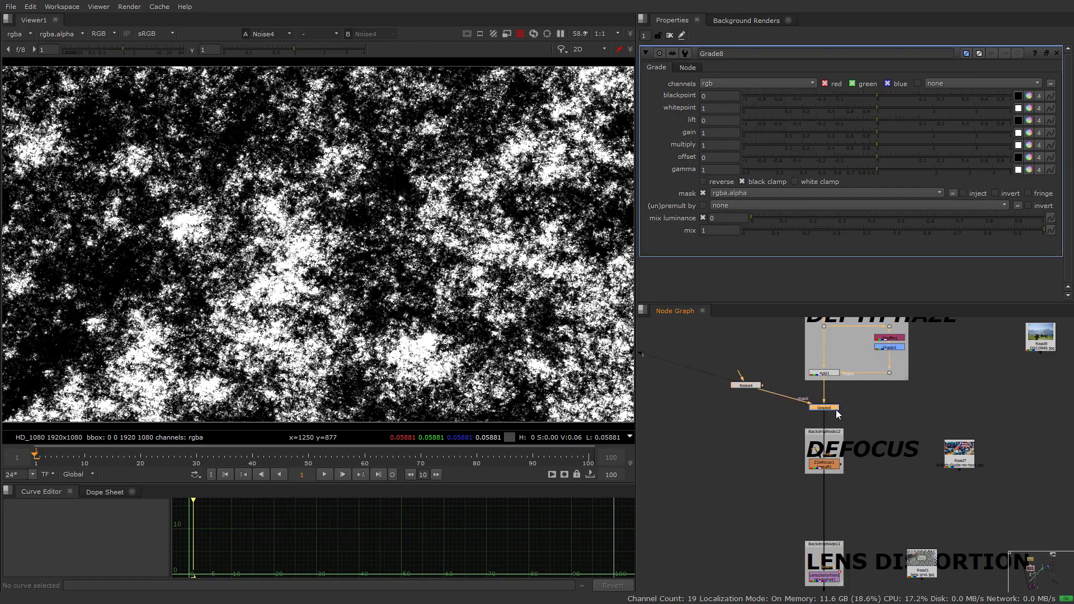
# Step: View the masked Grade node's result and set its gain to 50
pyautogui.press('1')
pyautogui.moveTo(871, 134); pyautogui.dragTo(989, 151)
pyautogui.moveTo(723, 133); pyautogui.dragTo(599, 114)
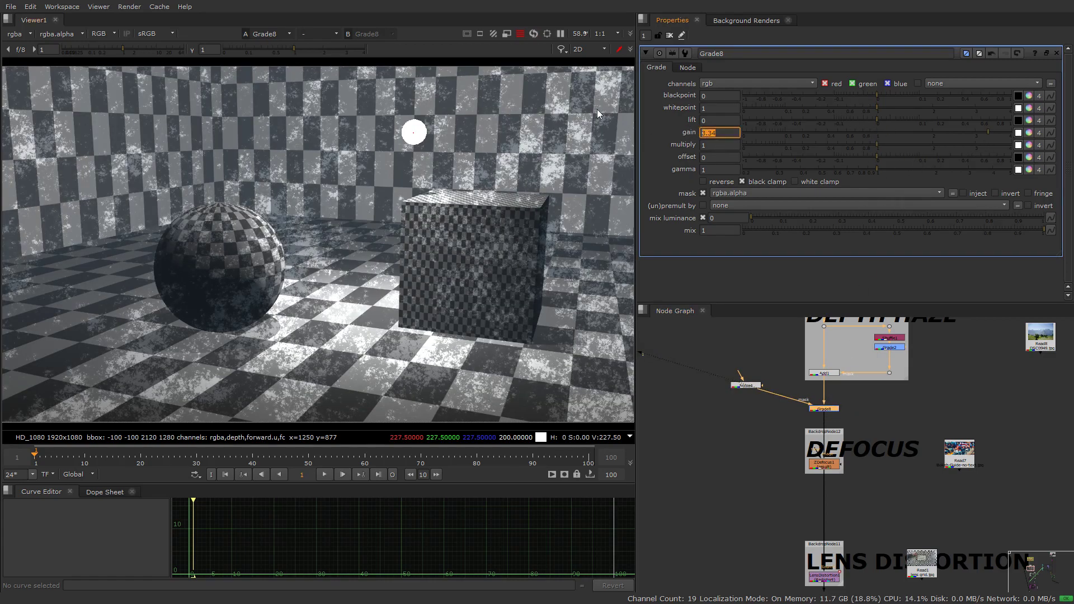
pyautogui.write('50')
pyautogui.press('Return')
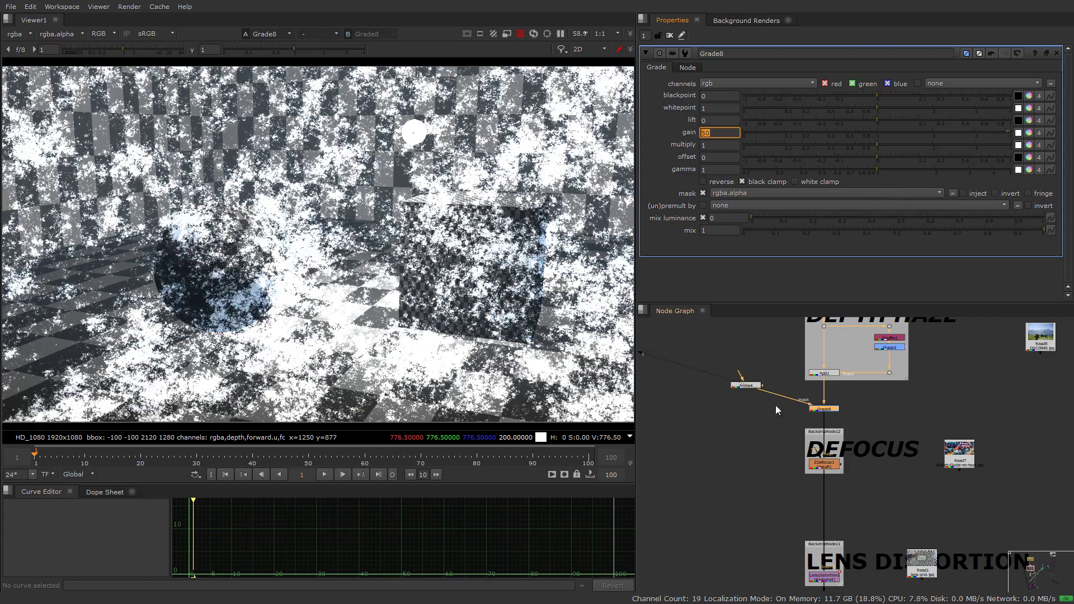
# Step: Set the Noise node's gamma to 0, then view ZDefocus1's bokeh shapes up close
pyautogui.doubleClick(746, 385)
pyautogui.press('1')
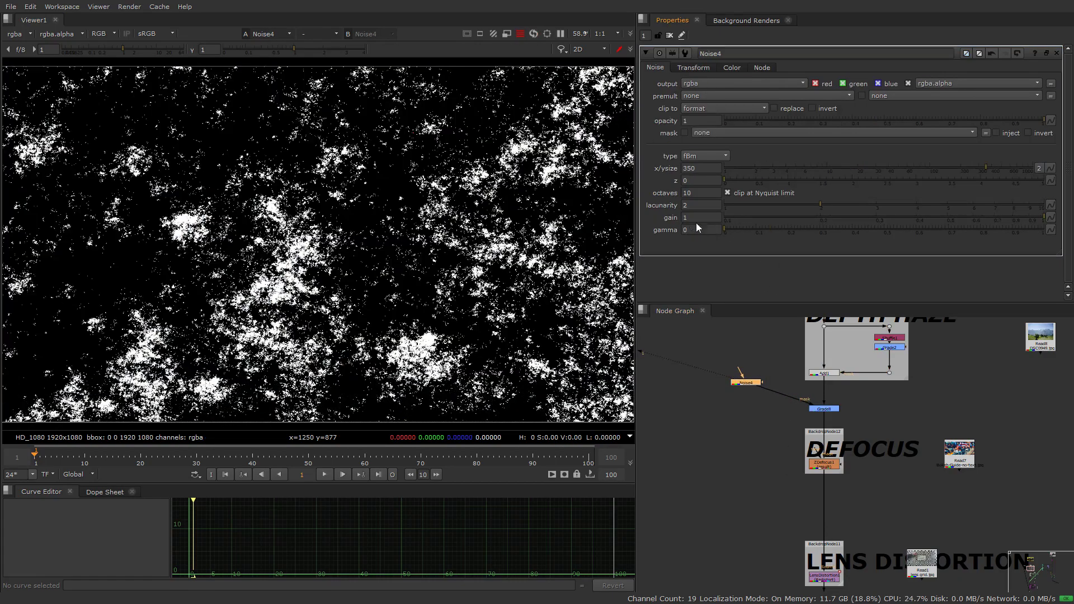
pyautogui.click(824, 463)
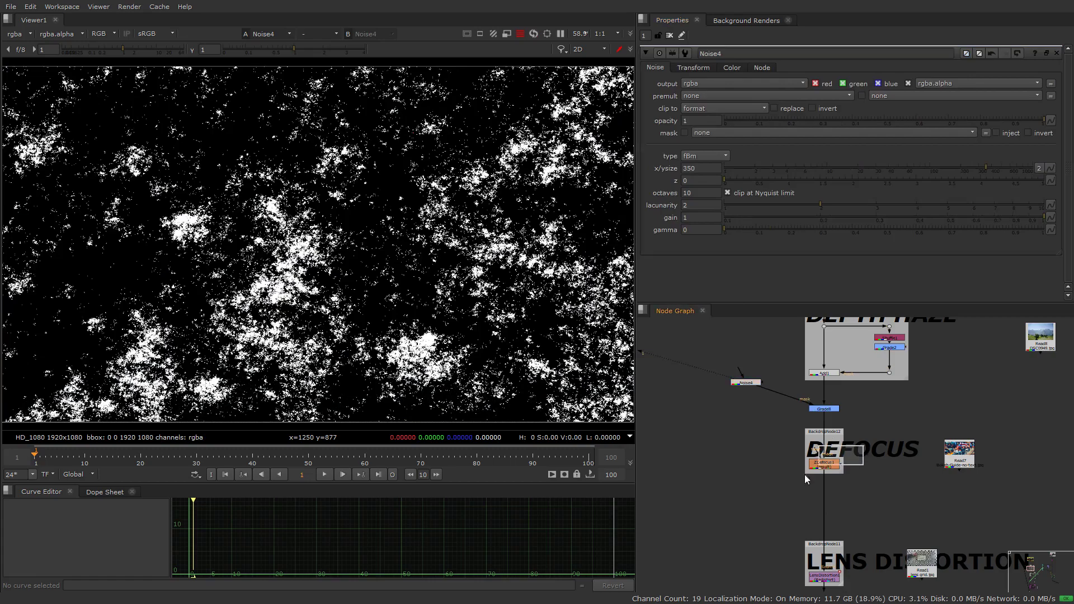
pyautogui.press('1')
pyautogui.scroll(6, 378, 186)
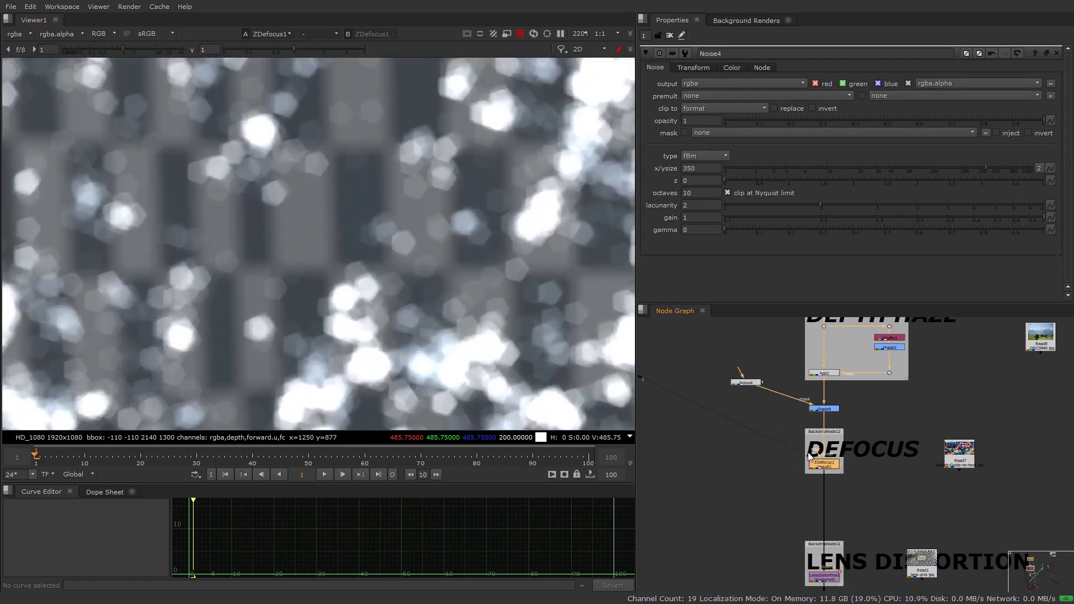
# Step: Set ZDefocus1's bladed filter to 8 blades
pyautogui.doubleClick(818, 462)
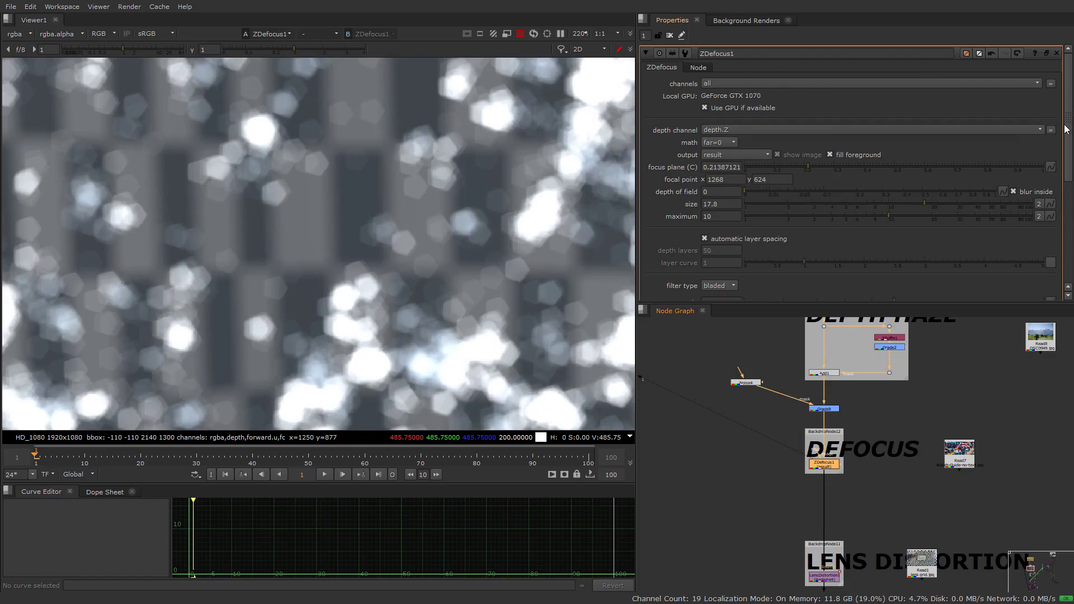
pyautogui.moveTo(1065, 129); pyautogui.dragTo(913, 215)
pyautogui.moveTo(721, 123); pyautogui.dragTo(652, 109)
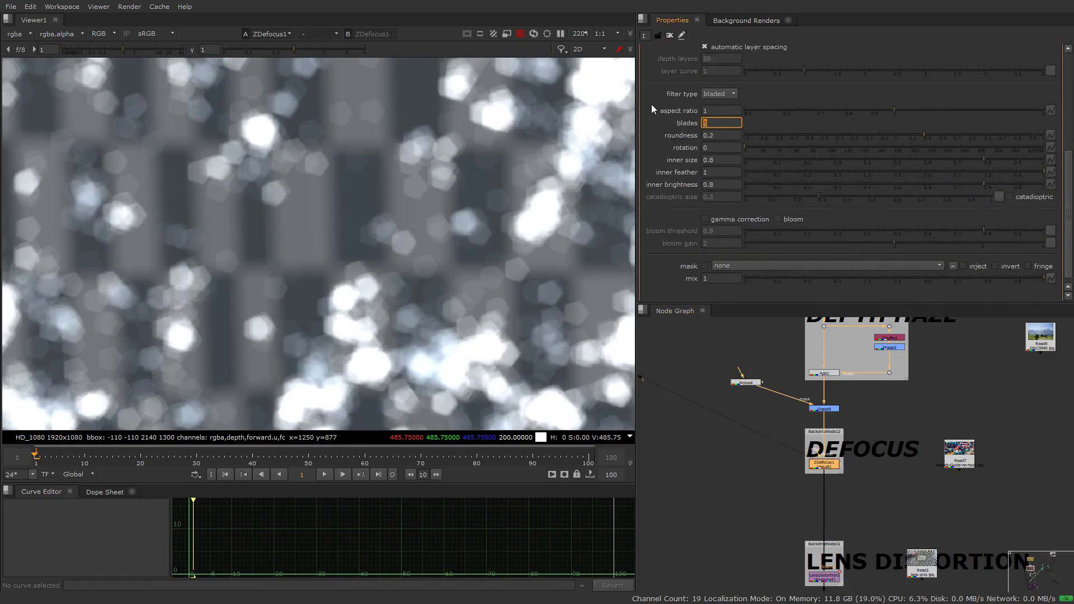
pyautogui.write('8')
pyautogui.press('Return')
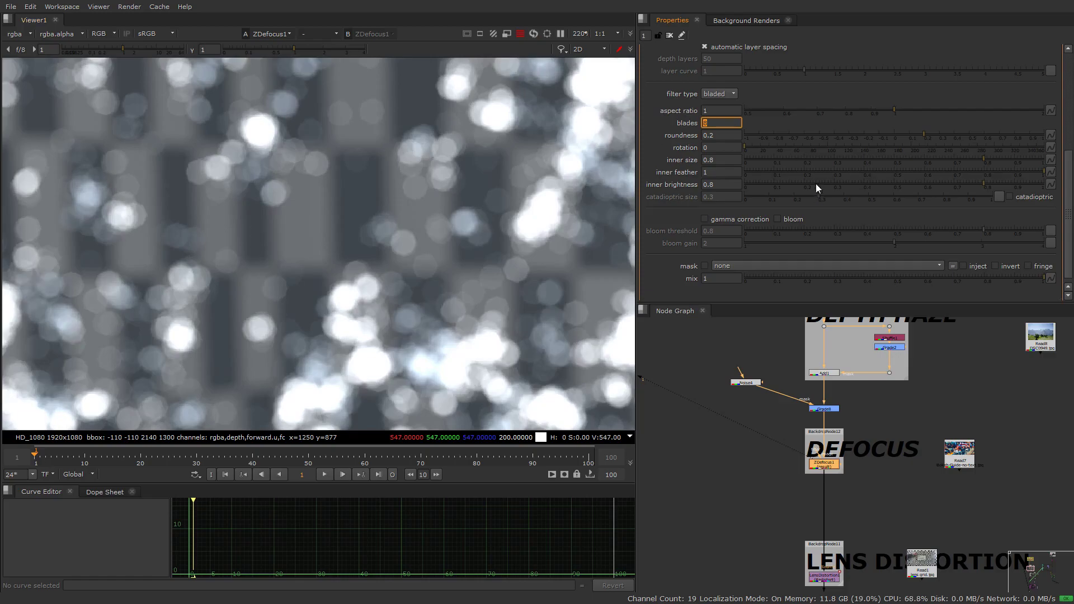
# Step: Set ZDefocus1's filter type to disc and inspect the round bokeh up close
pyautogui.click(718, 94)
pyautogui.click(716, 85)
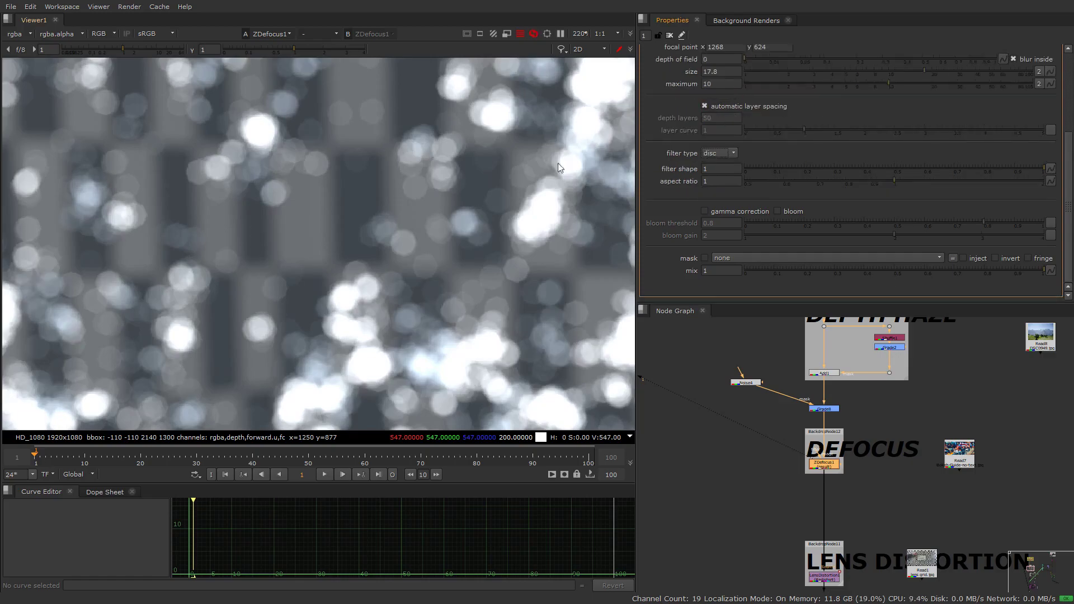
pyautogui.scroll(4, 347, 165)
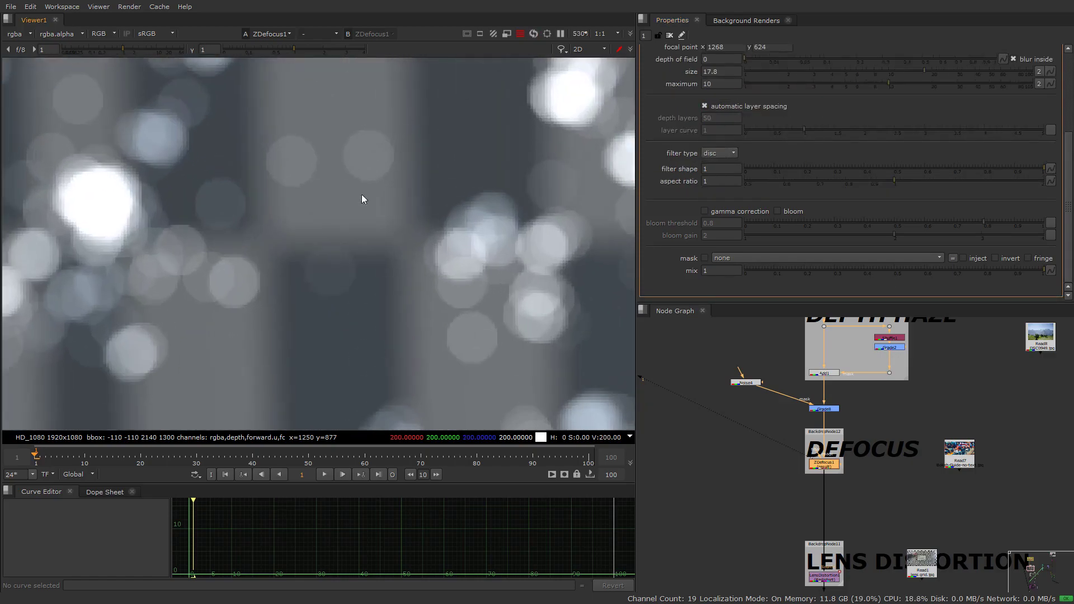
pyautogui.click(856, 430)
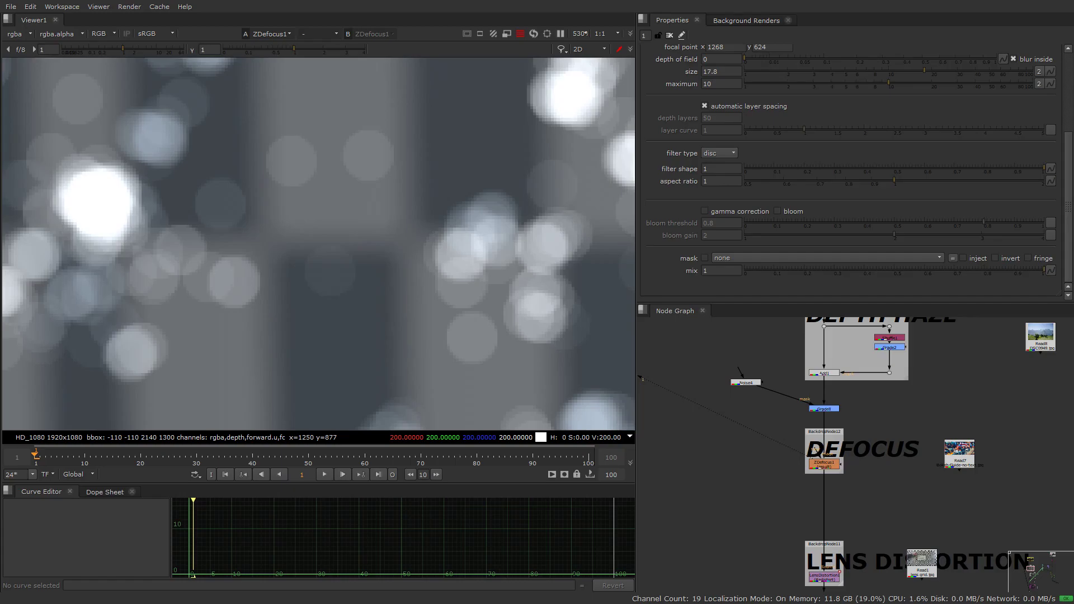
# Step: Switch to the browser's "bokeh kernels" image results and save the "Simulating Zeiss & Nikon 135 bokeh" image
pyautogui.moveTo(979, 0); pyautogui.dragTo(707, 37)
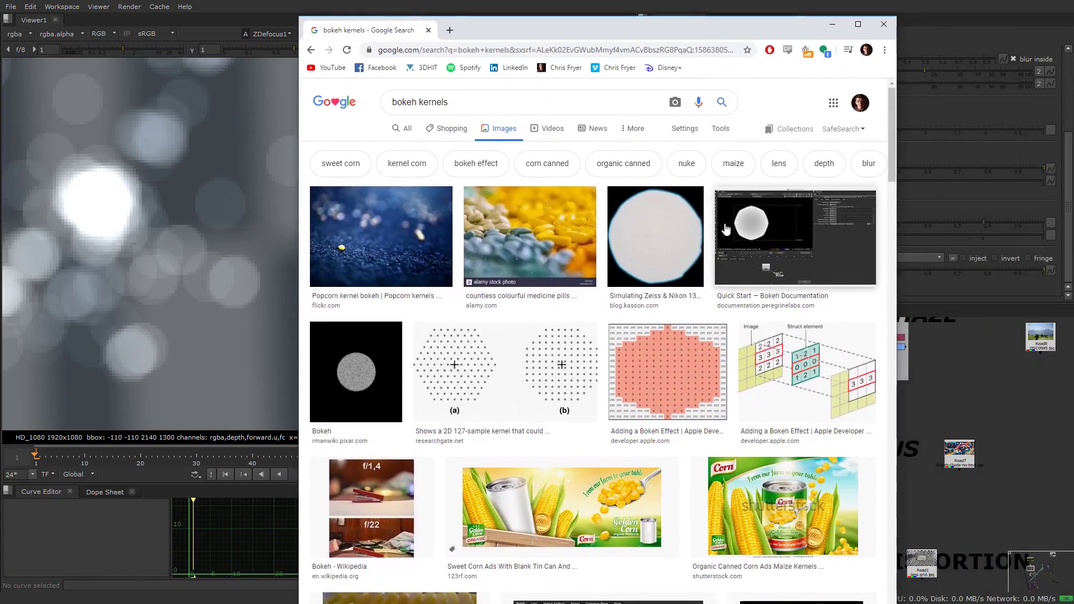
pyautogui.click(652, 202)
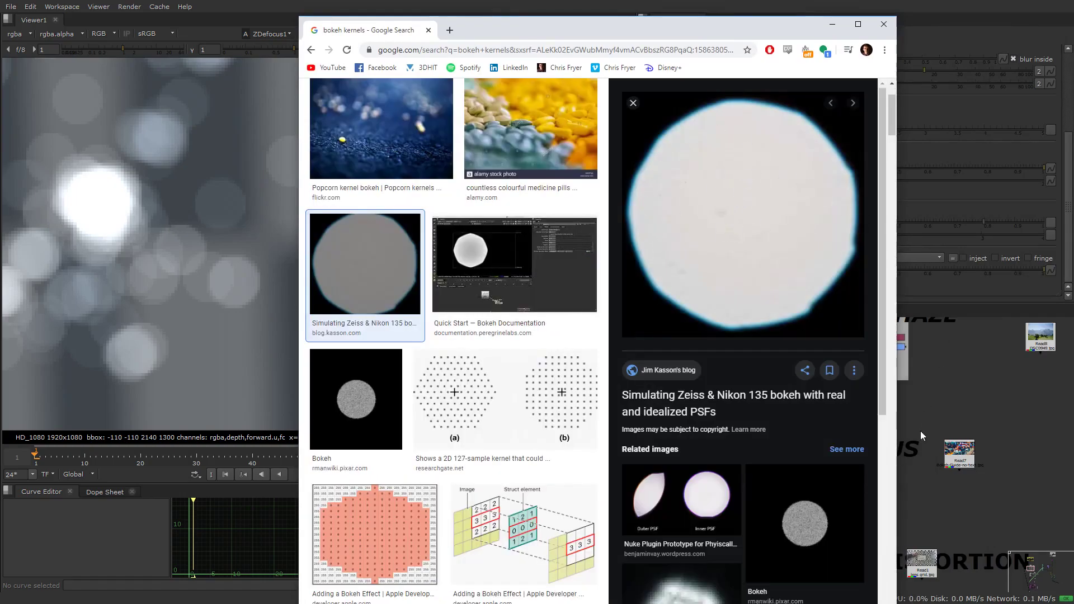
pyautogui.rightClick(772, 216)
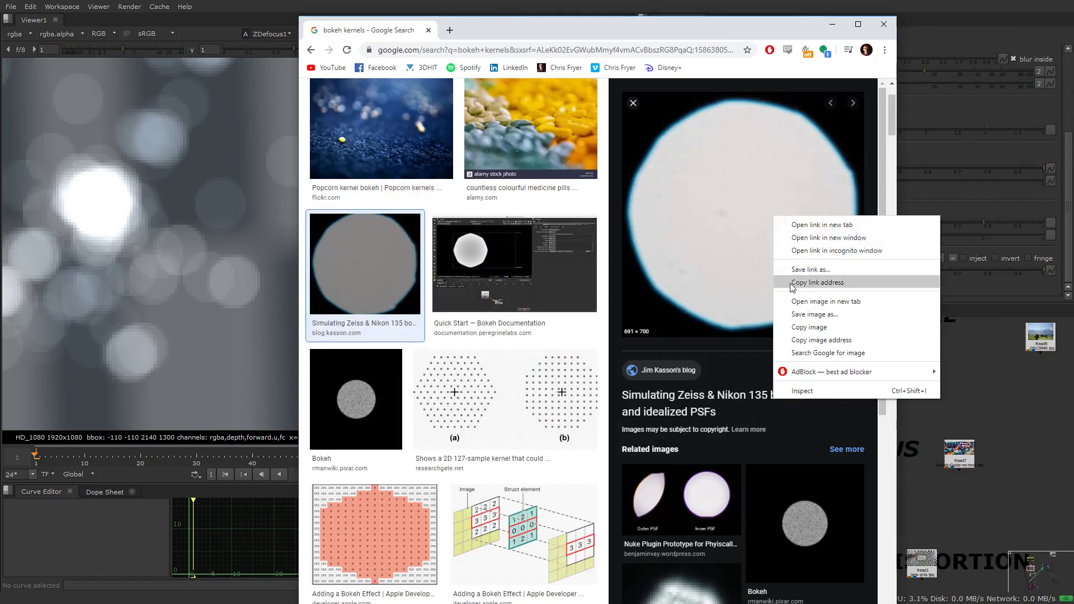
pyautogui.click(806, 309)
pyautogui.press('Return')
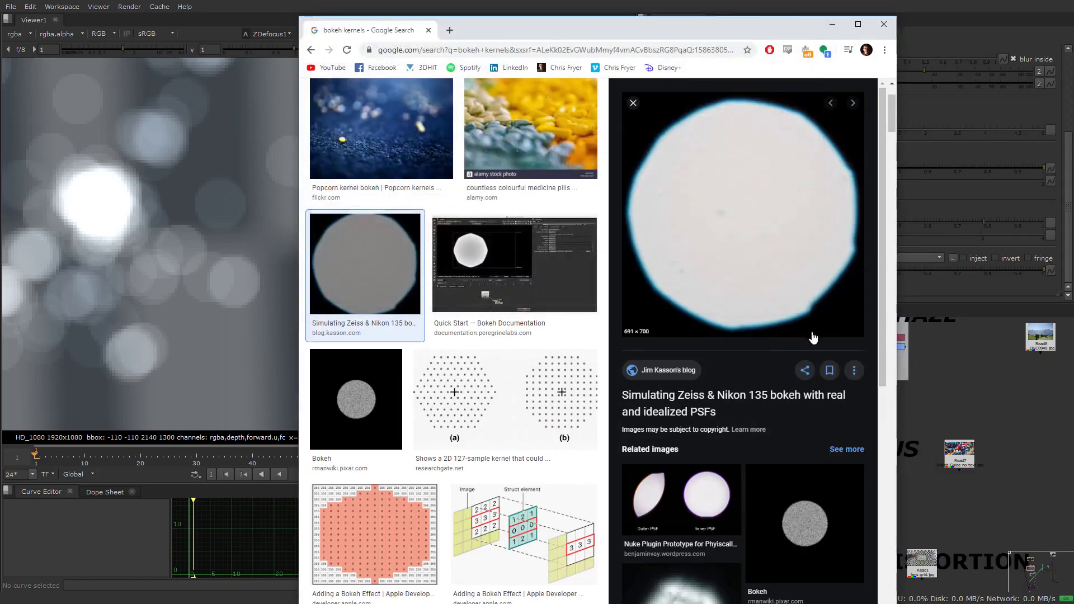
# Step: Import the saved bokeh kernel image into Nuke's node graph near the DEFOCUS group and view it
pyautogui.click(804, 8)
pyautogui.click(787, 19)
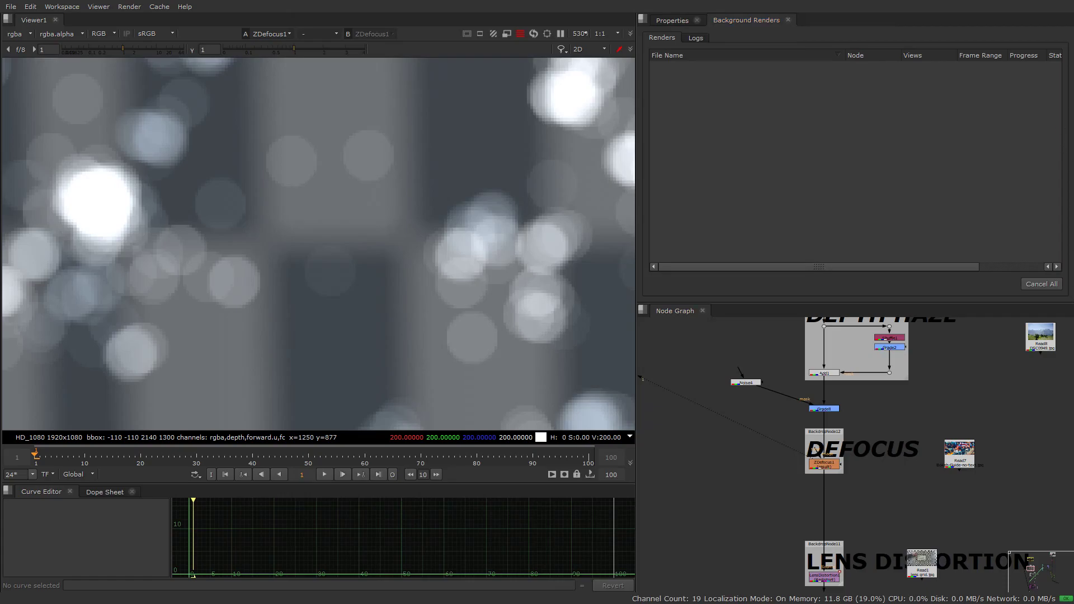
pyautogui.hotkey('alt', 'Tab')
pyautogui.moveTo(792, 23); pyautogui.dragTo(825, 33)
pyautogui.moveTo(381, 547); pyautogui.dragTo(987, 442)
pyautogui.press('1')
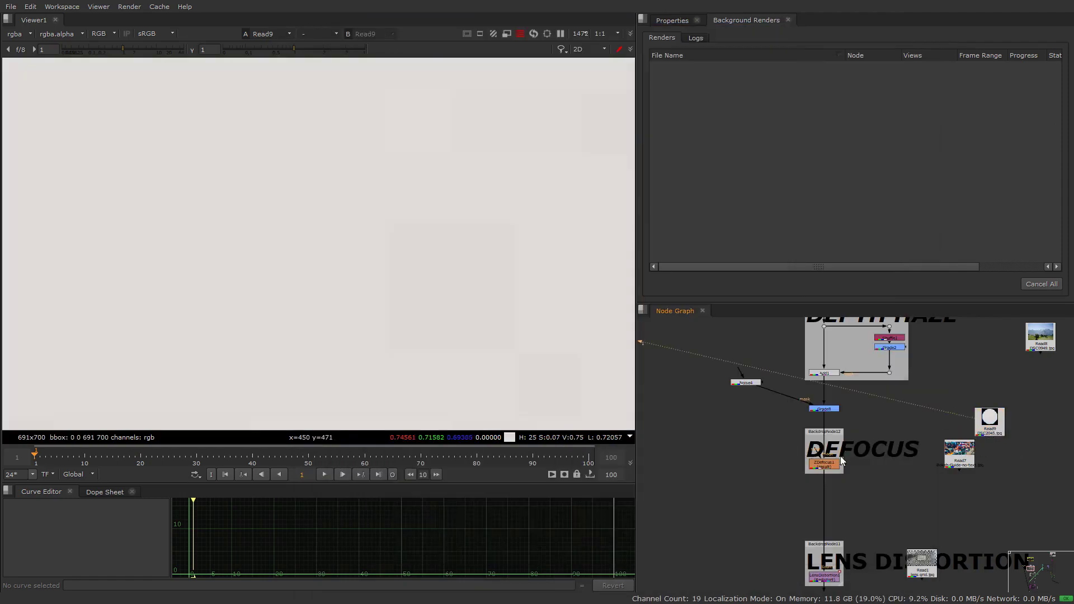
# Step: Connect ZDefocus1's filter input to the kernel image, view ZDefocus1's result and open its filter settings
pyautogui.moveTo(816, 456); pyautogui.dragTo(985, 422)
pyautogui.moveTo(985, 422); pyautogui.dragTo(909, 421)
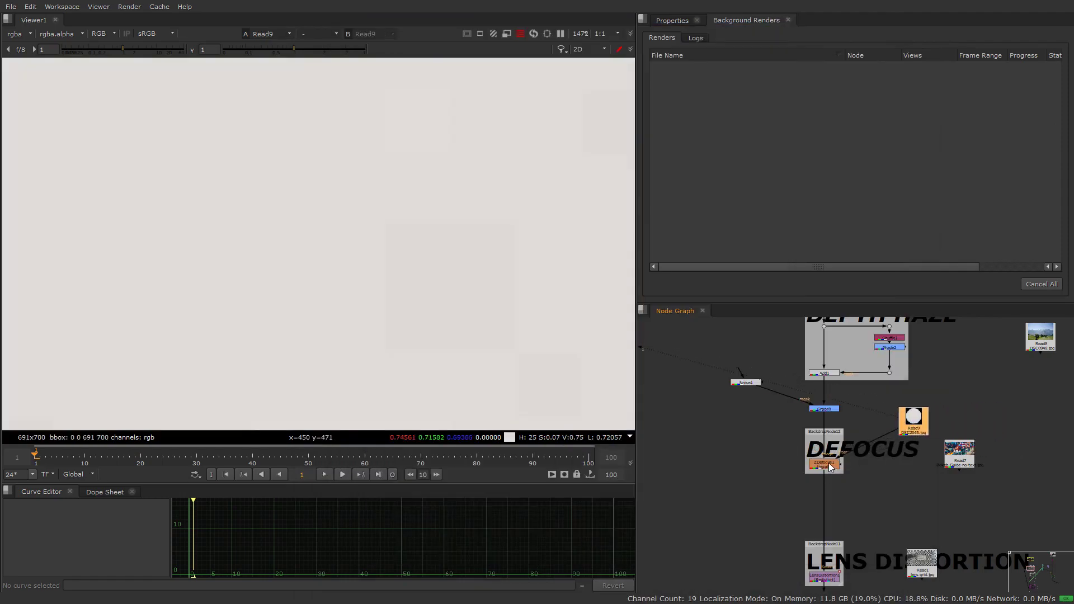
pyautogui.click(829, 464)
pyautogui.press('1')
pyautogui.doubleClick(824, 463)
pyautogui.scroll(-5, 850, 257)
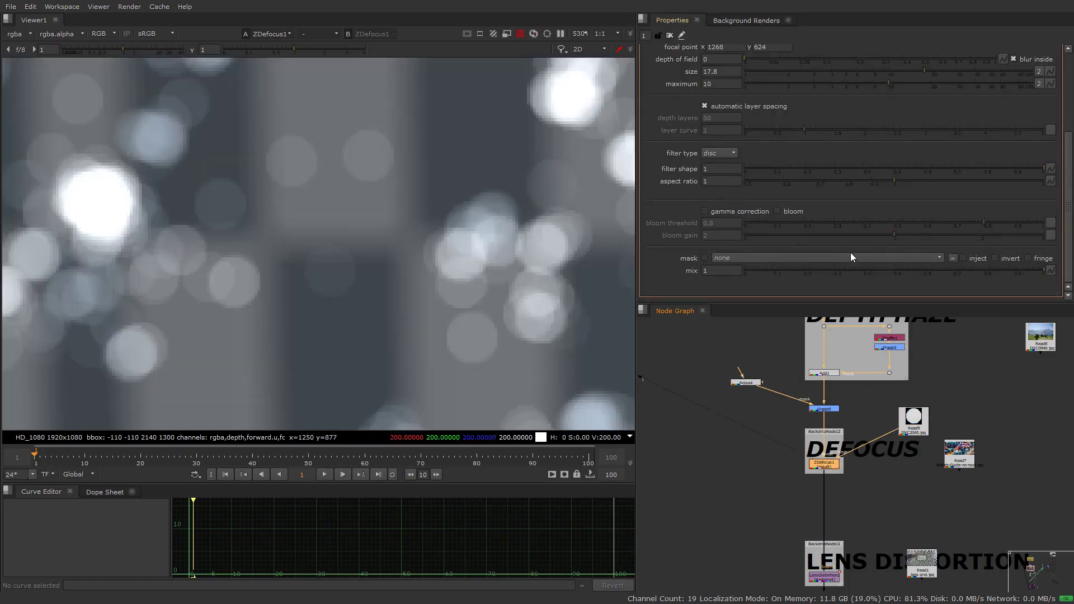
# Step: Set ZDefocus1's filter type to image and enable use input channels
pyautogui.click(719, 153)
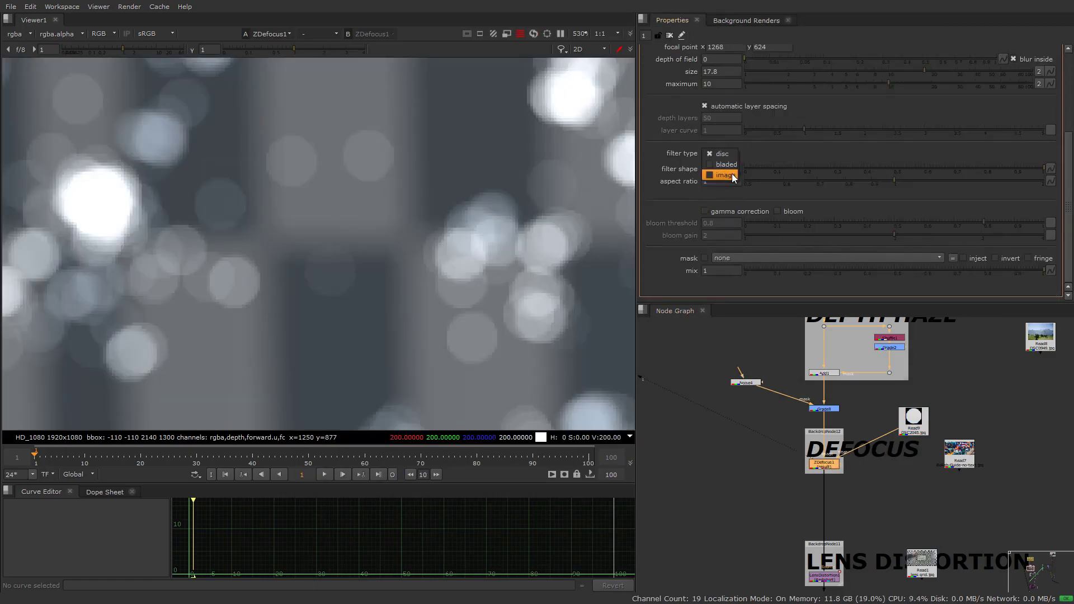
pyautogui.click(718, 165)
pyautogui.click(987, 165)
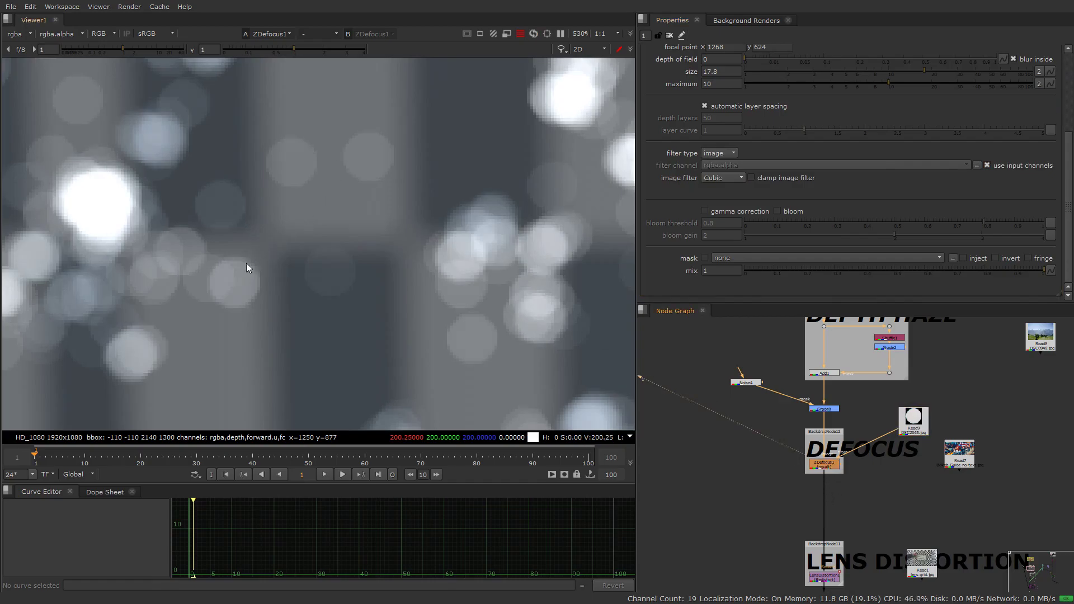
# Step: Compare the edge of the Read9 kernel image with the bokeh in ZDefocus1's result up close
pyautogui.click(912, 418)
pyautogui.press('1')
pyautogui.scroll(-3, 404, 210)
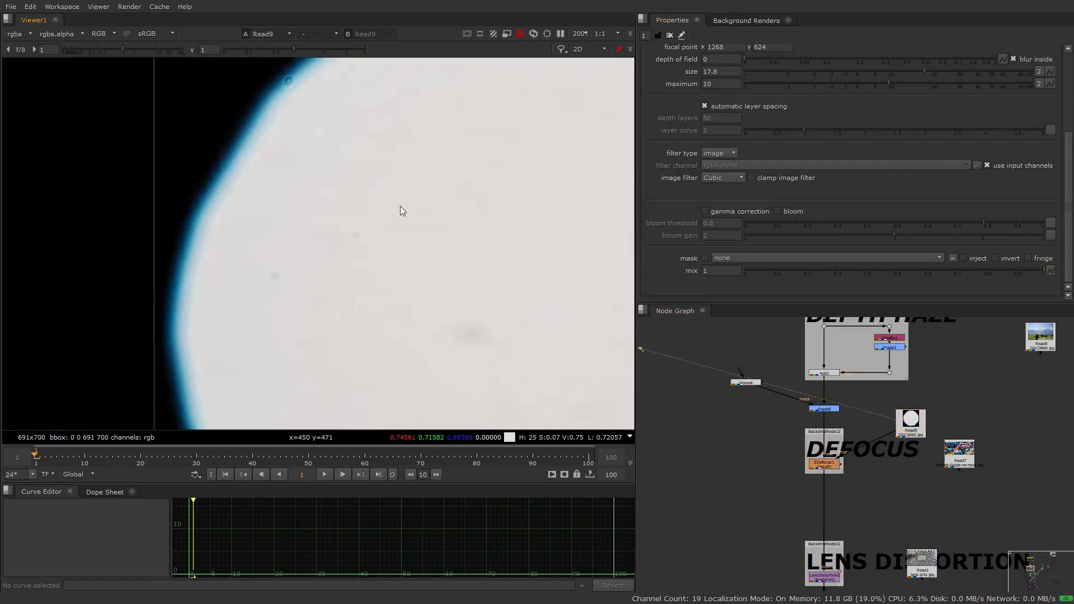
pyautogui.click(818, 464)
pyautogui.press('1')
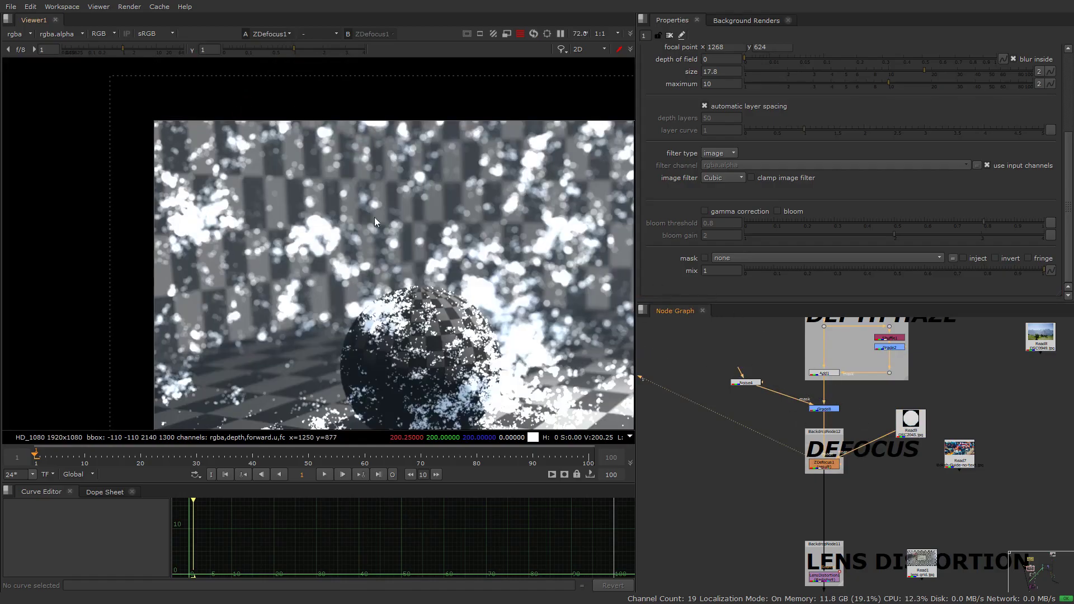
pyautogui.scroll(-3, 248, 306)
pyautogui.scroll(4, 249, 306)
pyautogui.scroll(3, 481, 230)
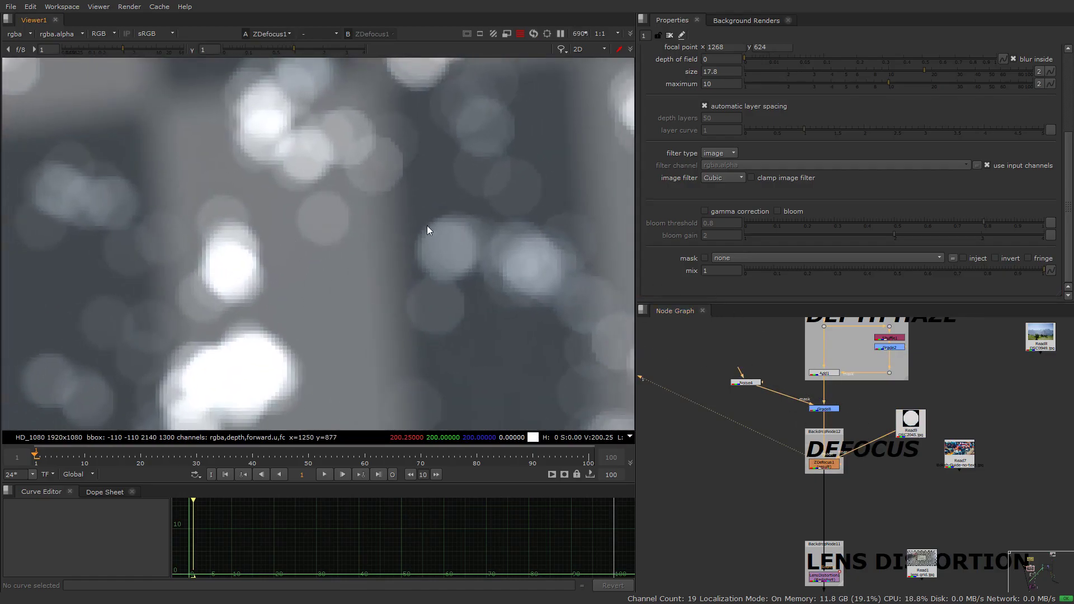
# Step: Switch ZDefocus1's filter type to disc and back to image to compare the bokeh
pyautogui.click(720, 153)
pyautogui.click(725, 147)
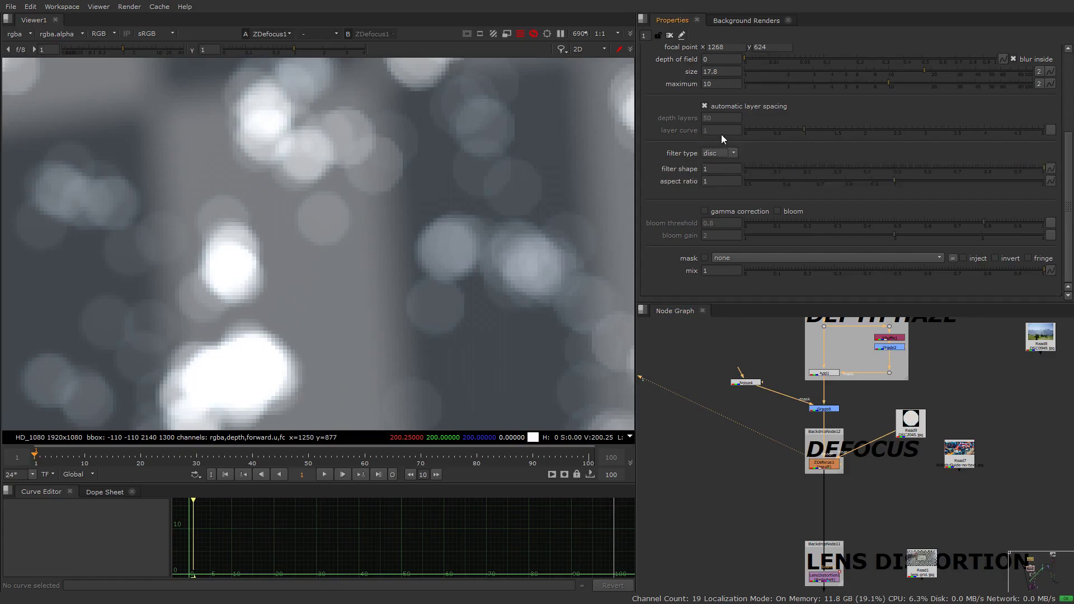
pyautogui.click(726, 152)
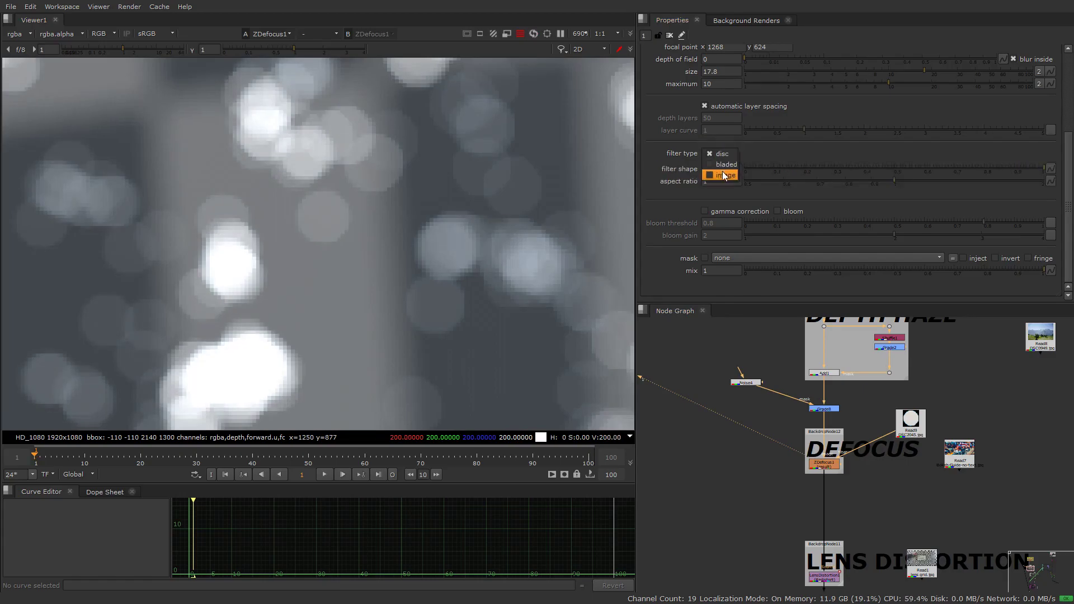
pyautogui.click(741, 176)
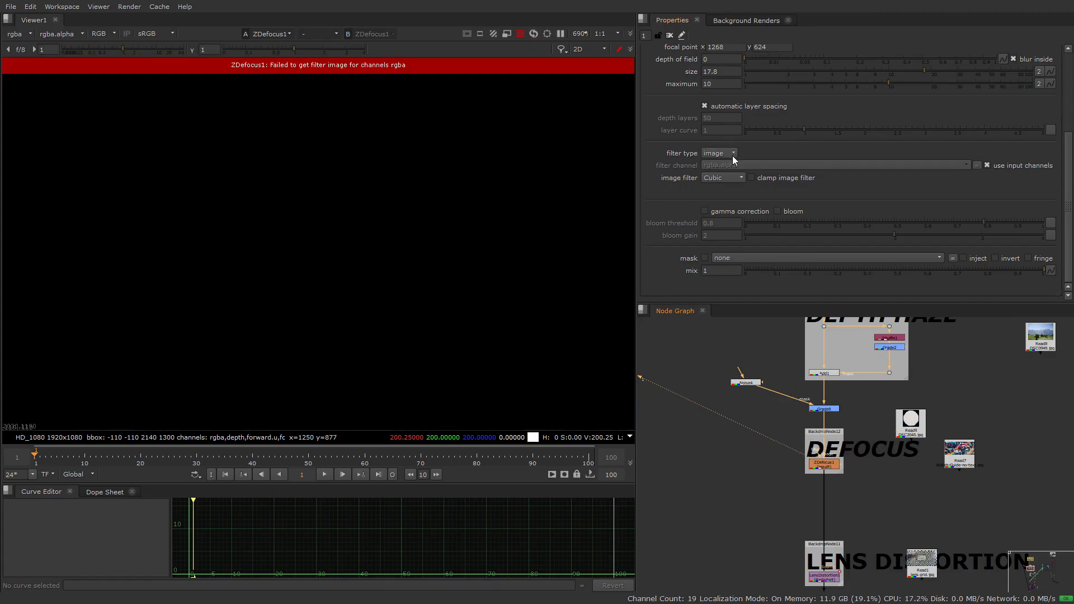
# Step: Set ZDefocus1's filter type to disc and delete the noise node, its merge node and the Read9 kernel image
pyautogui.click(732, 153)
pyautogui.click(734, 134)
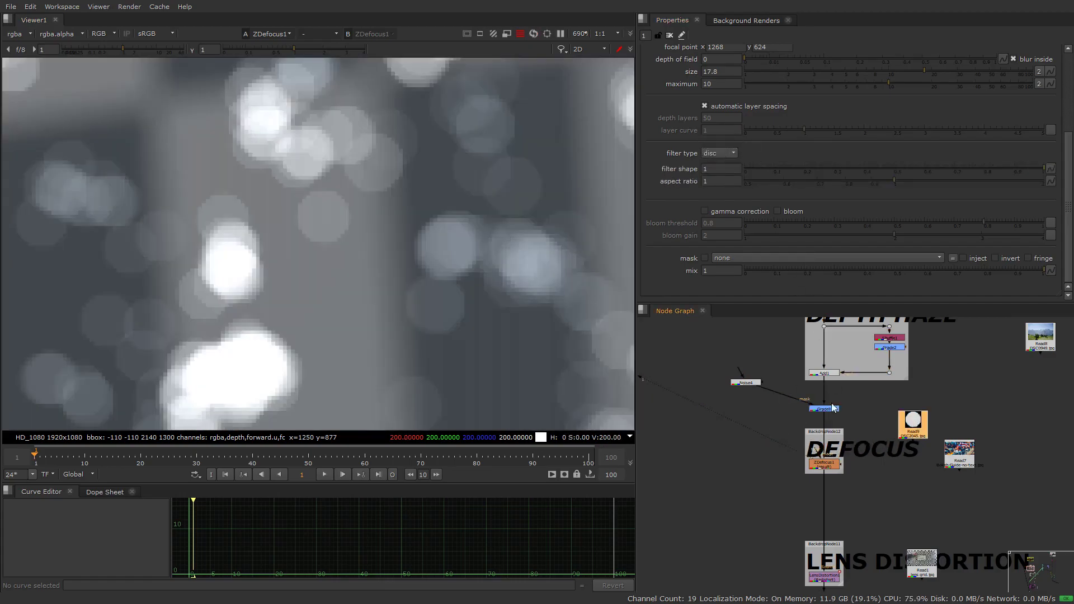
pyautogui.click(825, 409)
pyautogui.press('Delete')
pyautogui.click(744, 383)
pyautogui.press('Delete')
pyautogui.moveTo(770, 391); pyautogui.dragTo(797, 401)
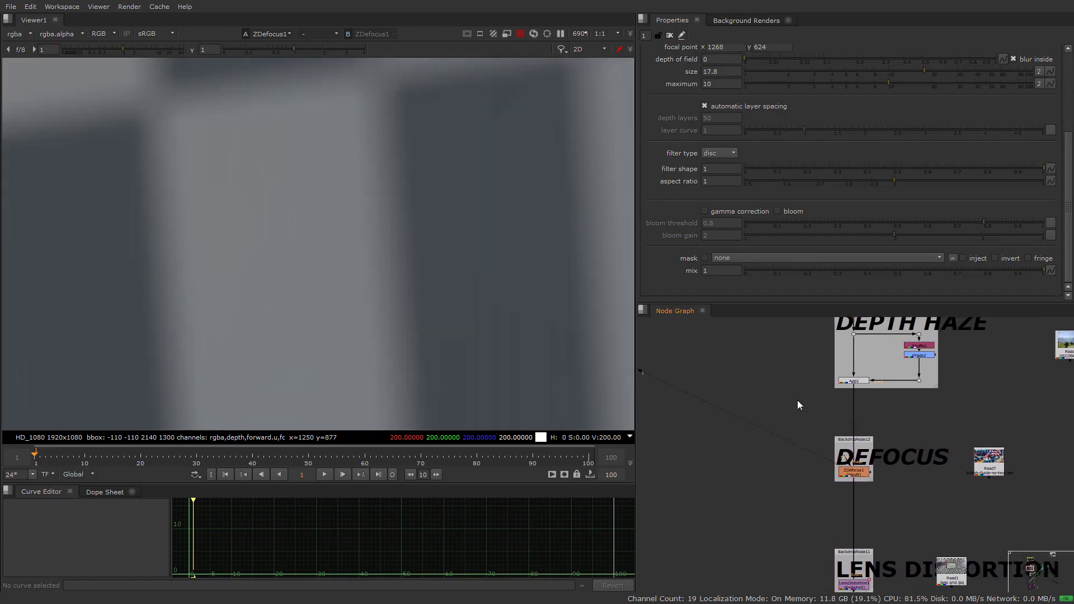
# Step: View the RotoPaint1 camera diagram and examine the coloured rays between the lens, aperture and sensor up close
pyautogui.press('2')
pyautogui.scroll(-10, 498, 277)
pyautogui.moveTo(498, 278); pyautogui.dragTo(287, 275)
pyautogui.moveTo(548, 288); pyautogui.dragTo(265, 253)
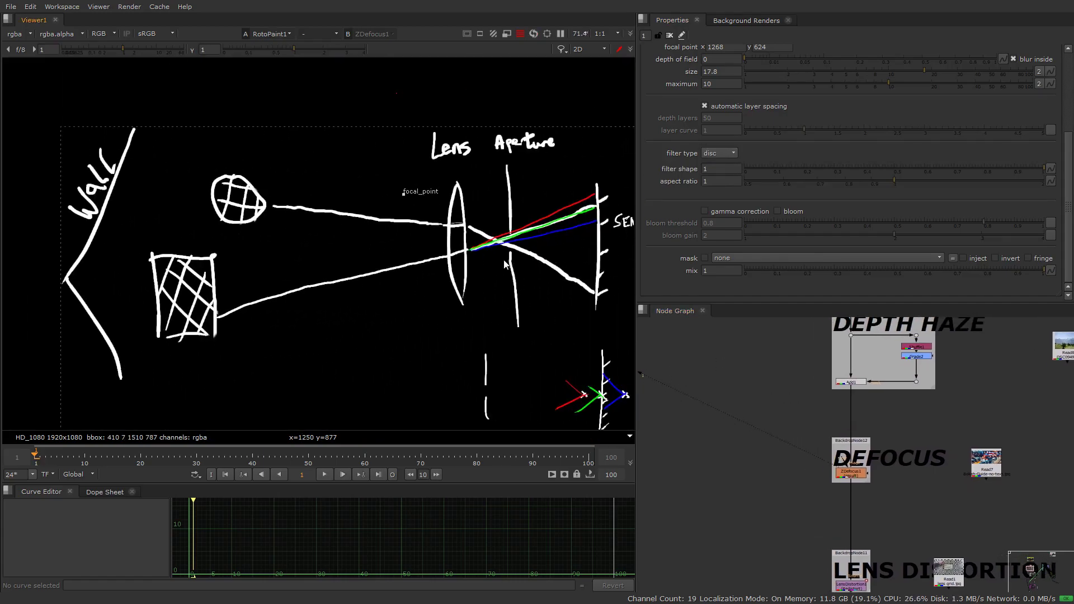
pyautogui.moveTo(505, 246); pyautogui.dragTo(426, 243)
pyautogui.scroll(4, 503, 196)
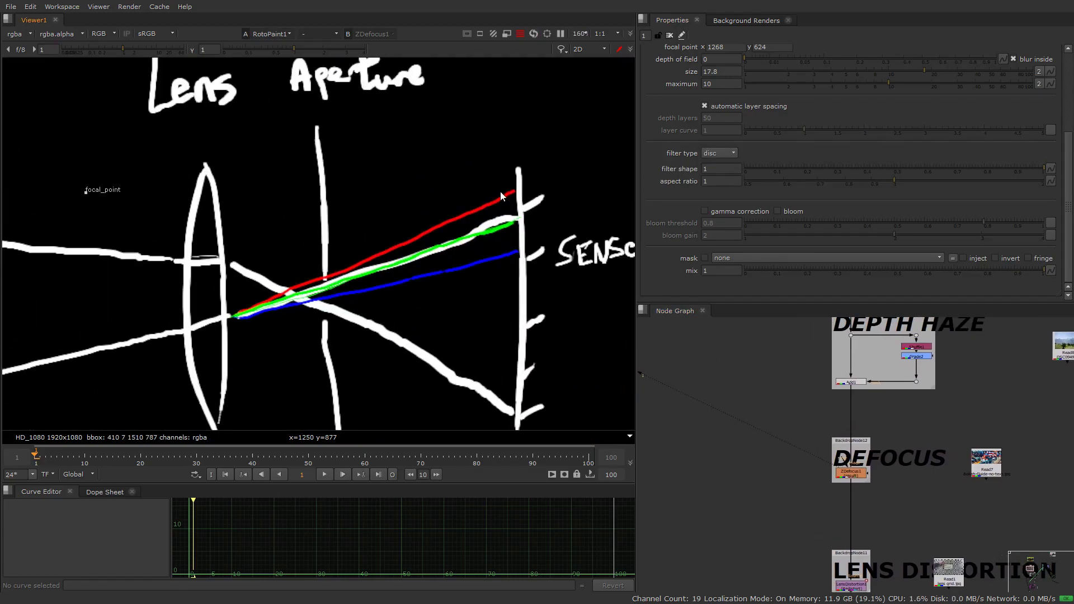
# Step: View LensDistortion1's result and examine where it sits between the defocus and bloom sections
pyautogui.moveTo(857, 408); pyautogui.dragTo(839, 321)
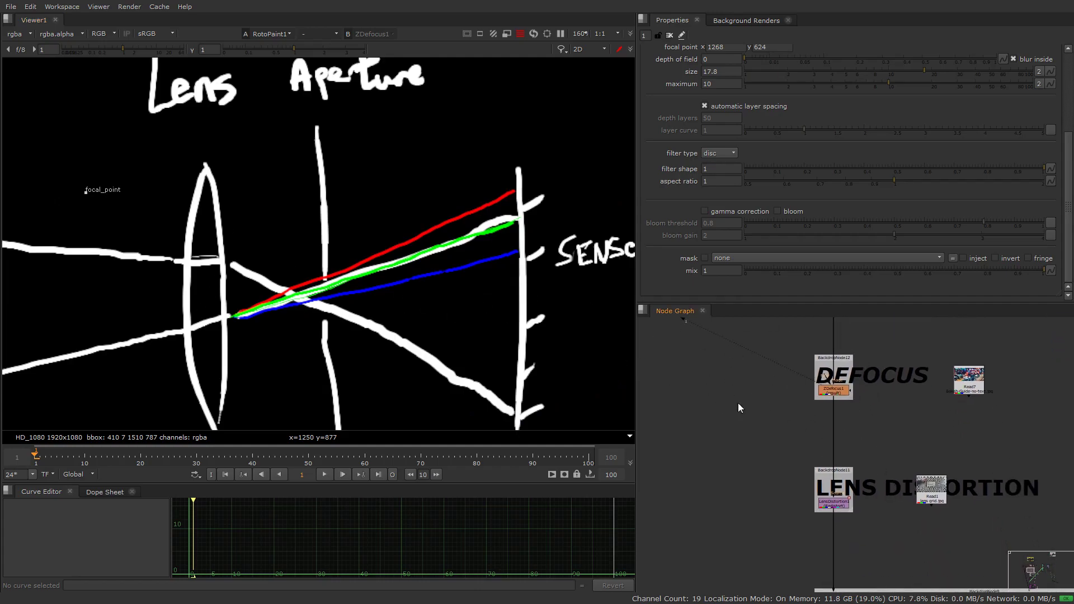
pyautogui.moveTo(874, 455); pyautogui.dragTo(883, 362)
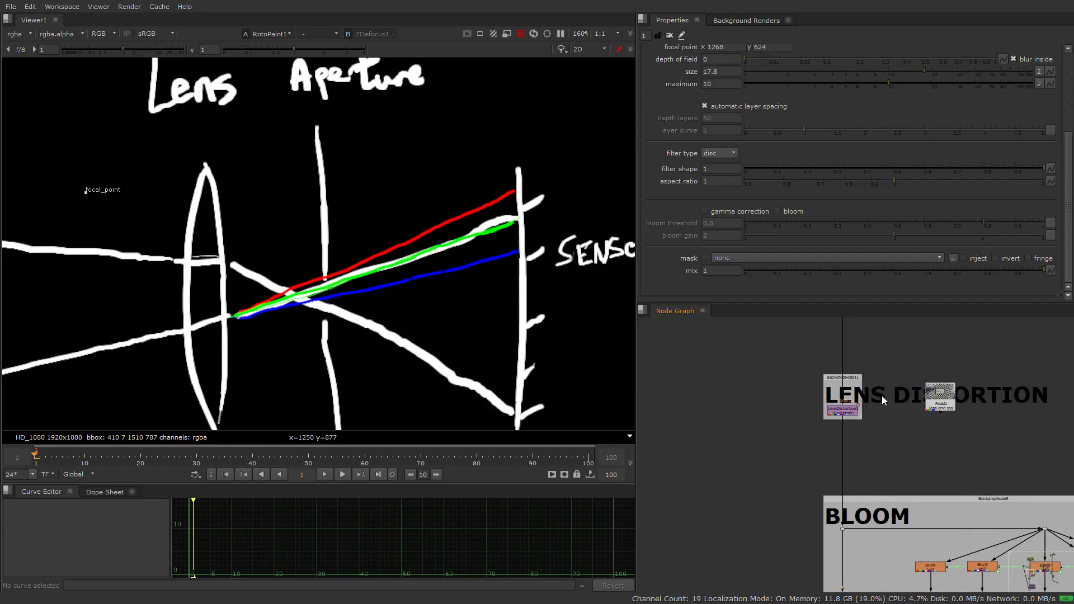
pyautogui.press('1')
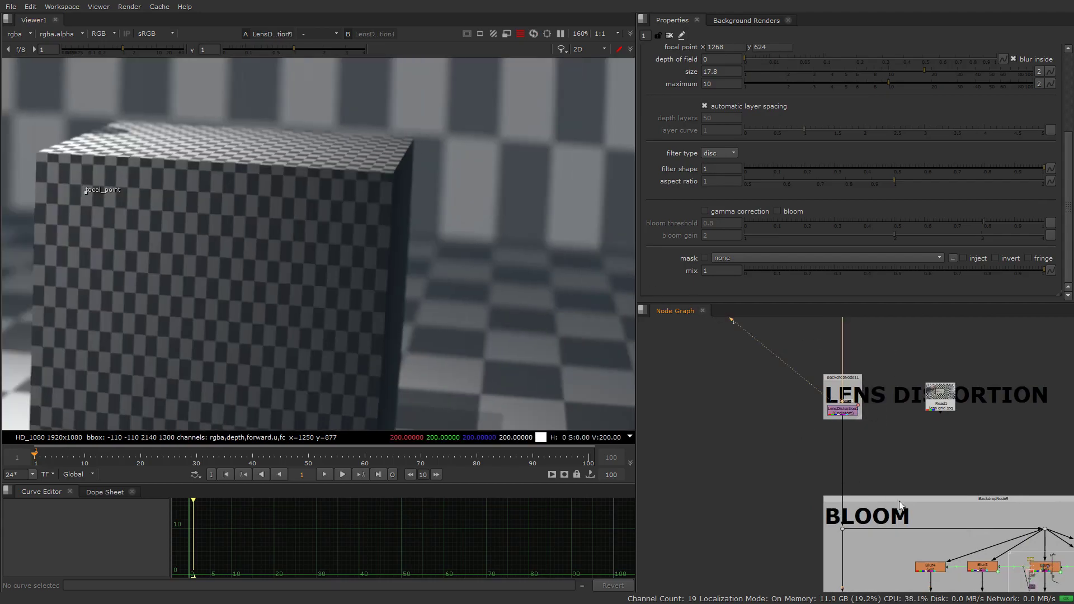
pyautogui.click(797, 331)
pyautogui.moveTo(756, 384); pyautogui.dragTo(744, 494)
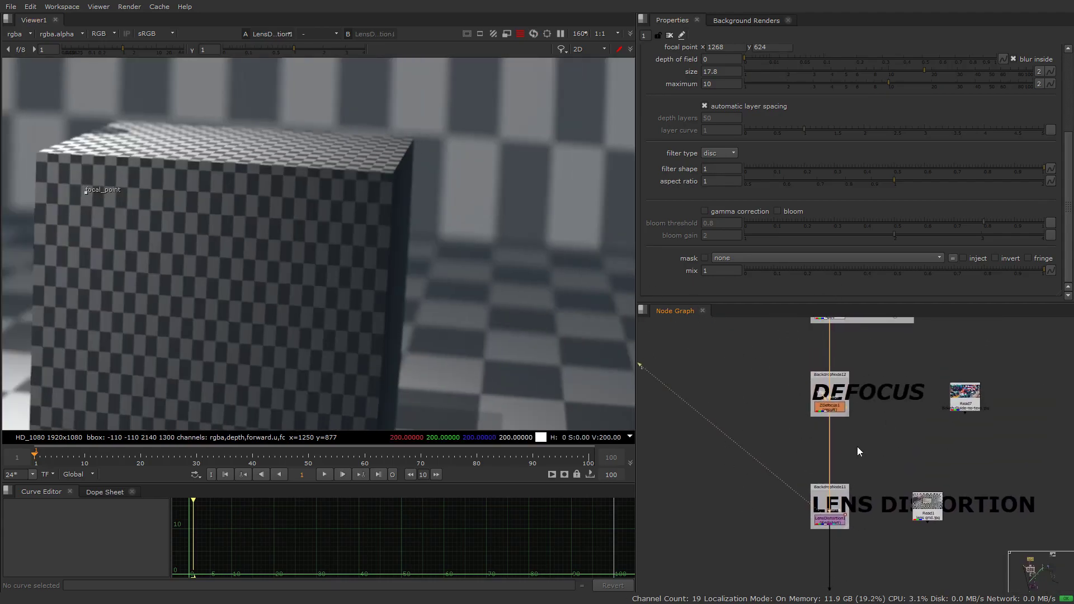
pyautogui.moveTo(855, 448); pyautogui.dragTo(823, 363)
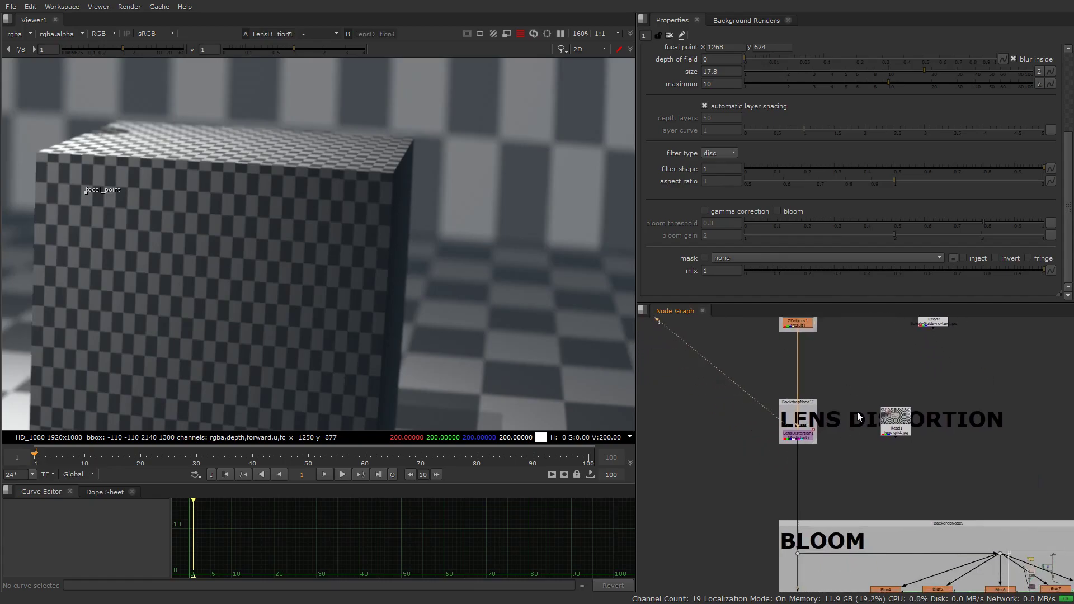
pyautogui.scroll(-6, 857, 414)
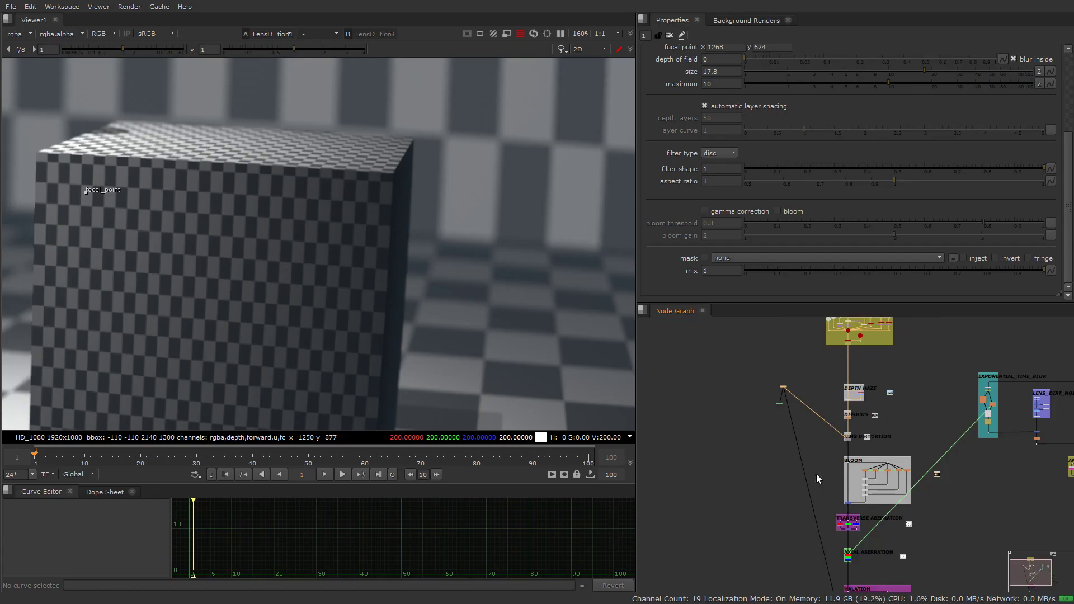
pyautogui.scroll(6, 867, 432)
# Step: View the Read1 lens grid photo beside the lens distortion section as a whole
pyautogui.moveTo(894, 377); pyautogui.dragTo(863, 471)
pyautogui.moveTo(1002, 397); pyautogui.dragTo(959, 444)
pyautogui.press('1')
pyautogui.scroll(-4, 495, 228)
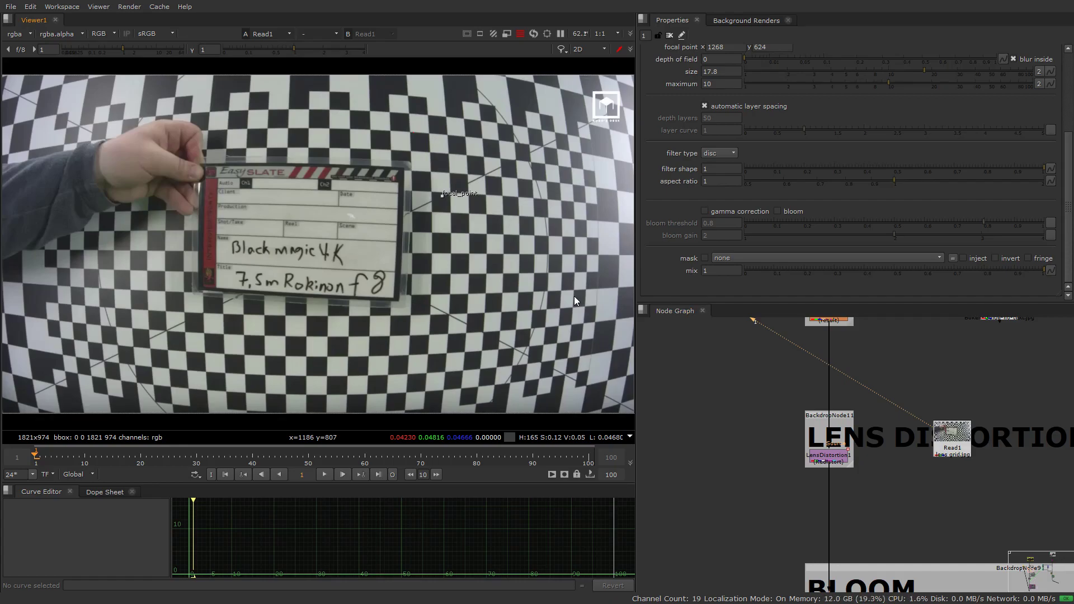
# Step: View LensDistortion1's result, open its settings and toggle the node off and on to compare the distortion
pyautogui.press('1')
pyautogui.moveTo(886, 439); pyautogui.dragTo(753, 493)
pyautogui.press('d')
pyautogui.press('d')
pyautogui.doubleClick(842, 454)
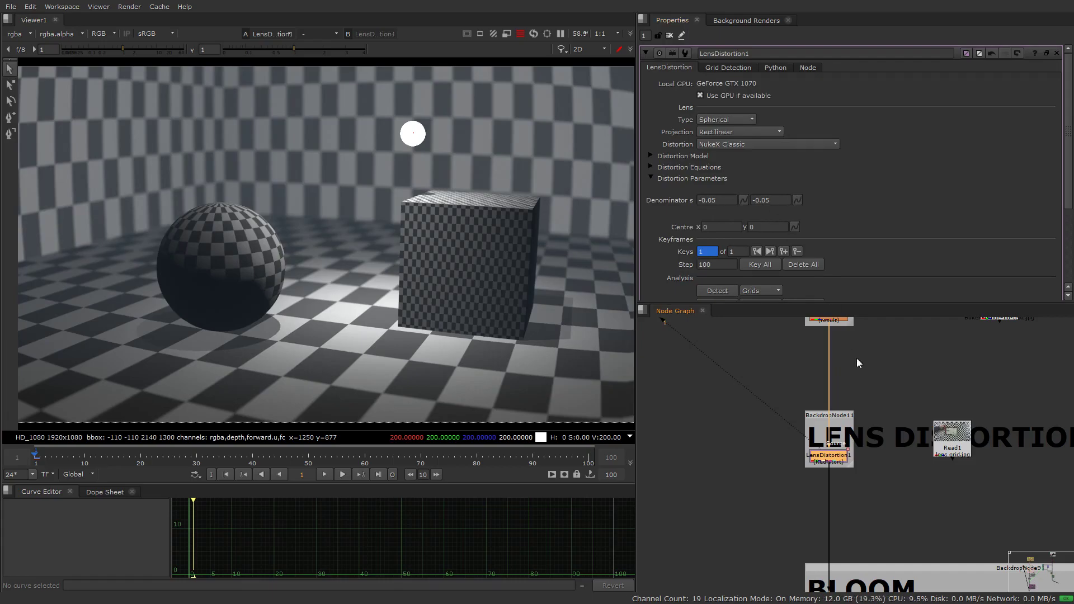
pyautogui.moveTo(874, 444); pyautogui.dragTo(812, 472)
pyautogui.press('d')
pyautogui.press('d')
pyautogui.press('d')
pyautogui.press('d')
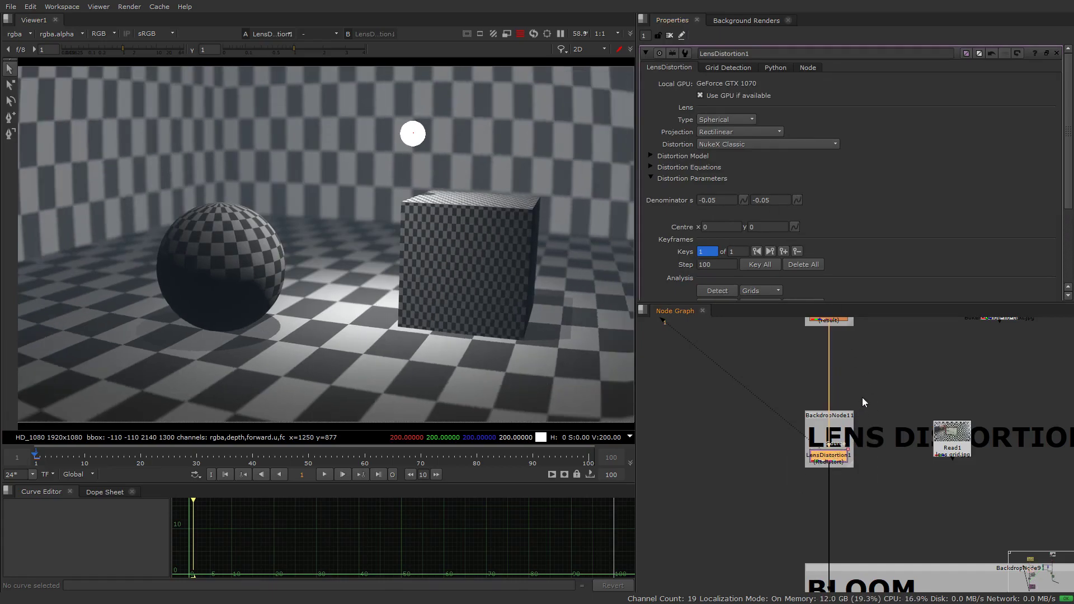
# Step: Compare the curved lines of the Read1 lens grid with LensDistortion1's result
pyautogui.click(924, 387)
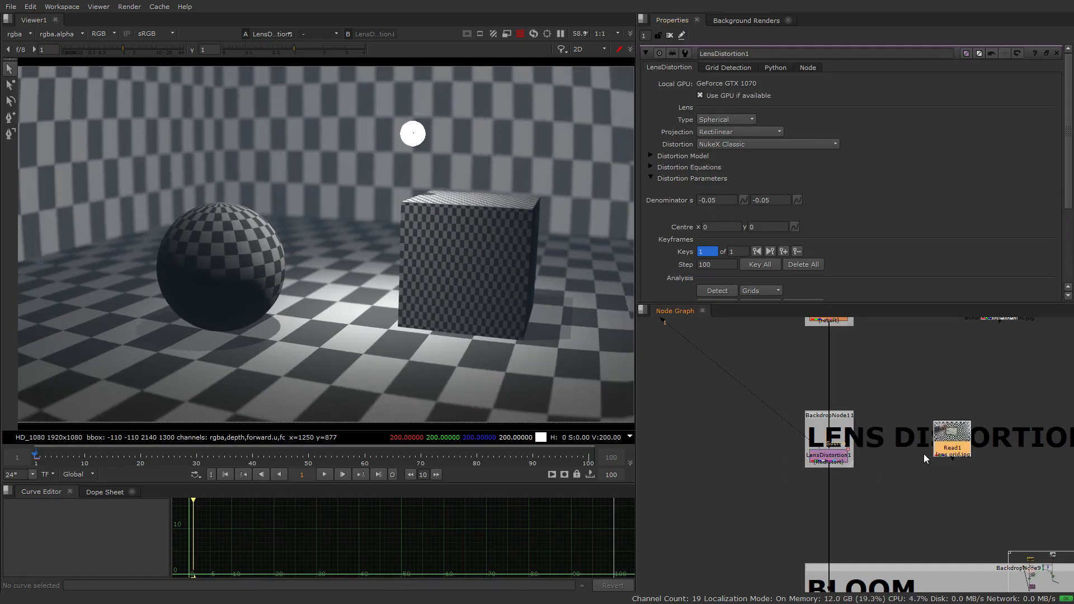
pyautogui.press('1')
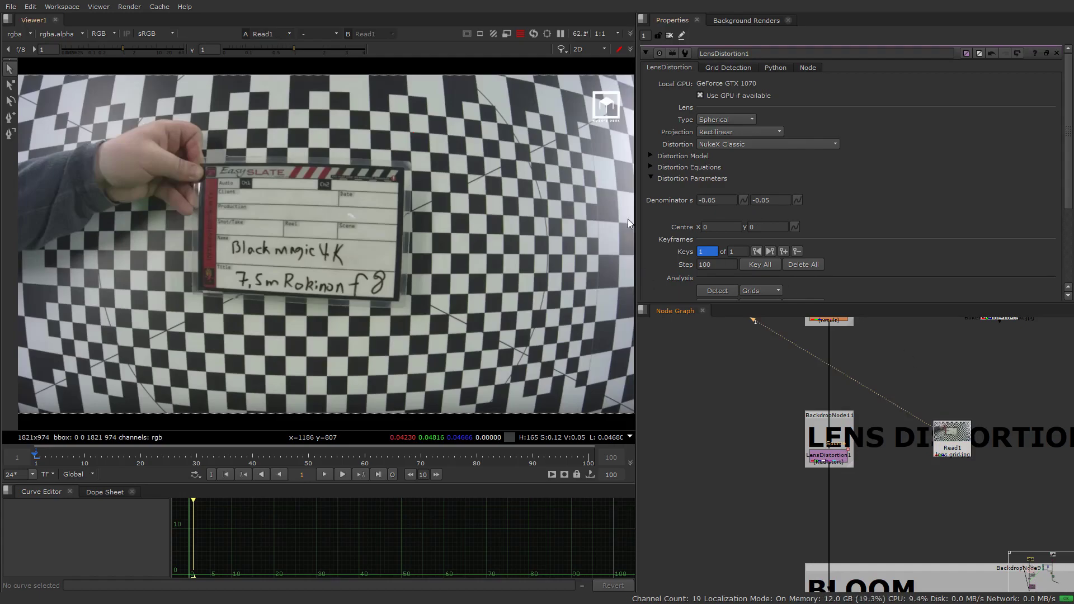
pyautogui.scroll(5, 628, 219)
pyautogui.press('f')
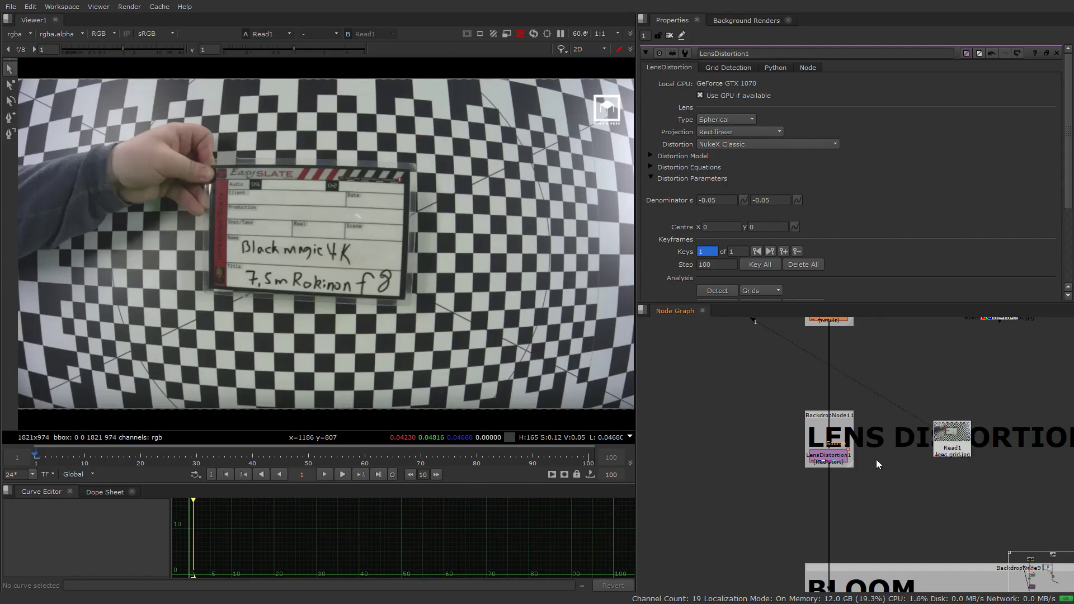
pyautogui.click(835, 449)
pyautogui.press('1')
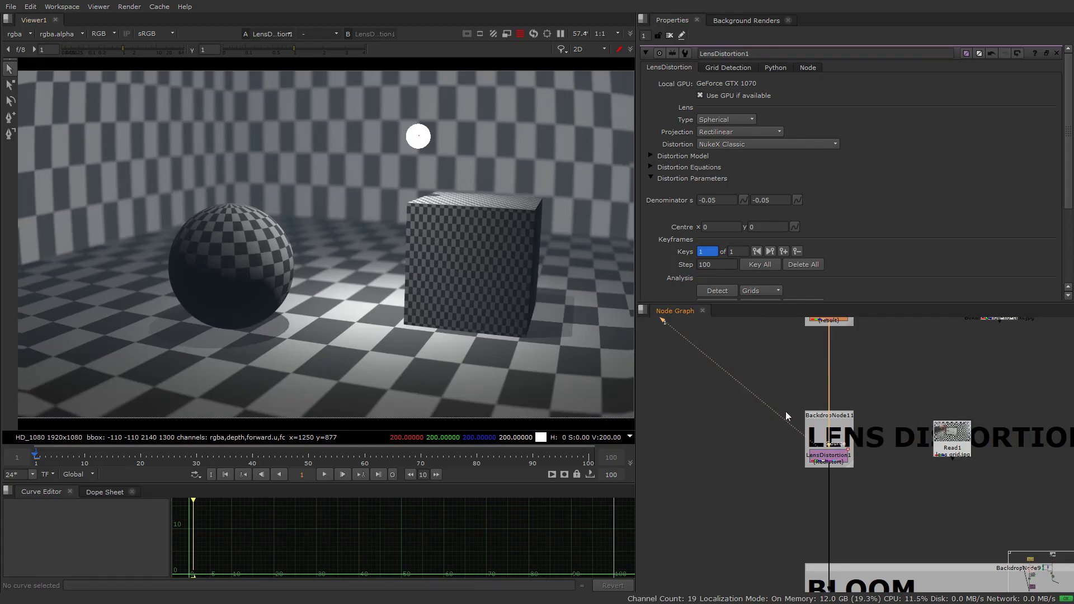
# Step: Examine the order of the effect sections in the node graph, from depth haze and defocus through lens distortion to bloom
pyautogui.moveTo(778, 507); pyautogui.dragTo(874, 431)
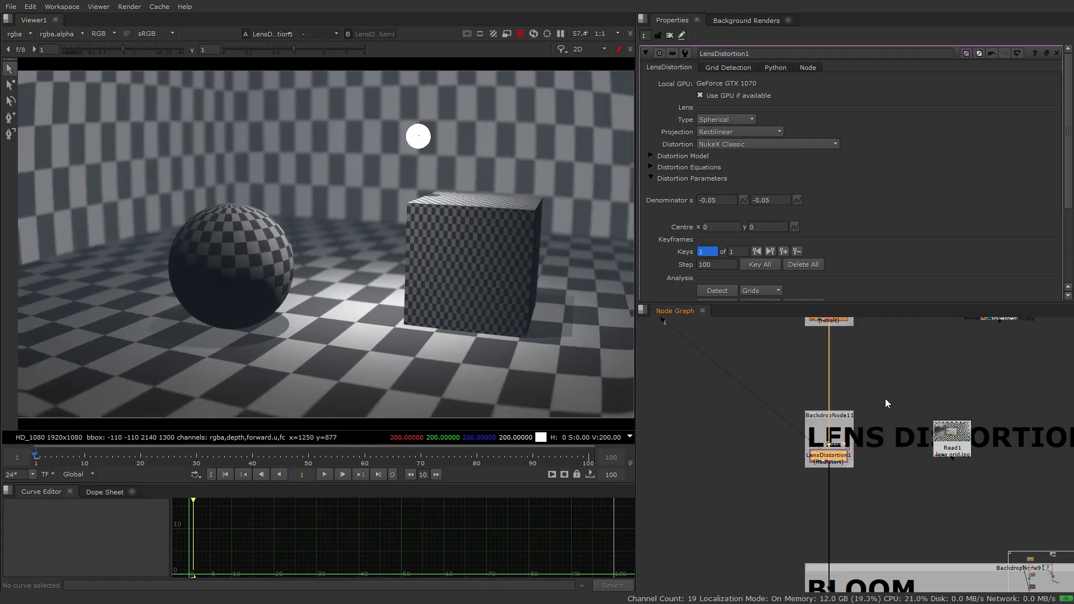
pyautogui.moveTo(896, 576); pyautogui.dragTo(862, 430)
pyautogui.moveTo(849, 361); pyautogui.dragTo(854, 464)
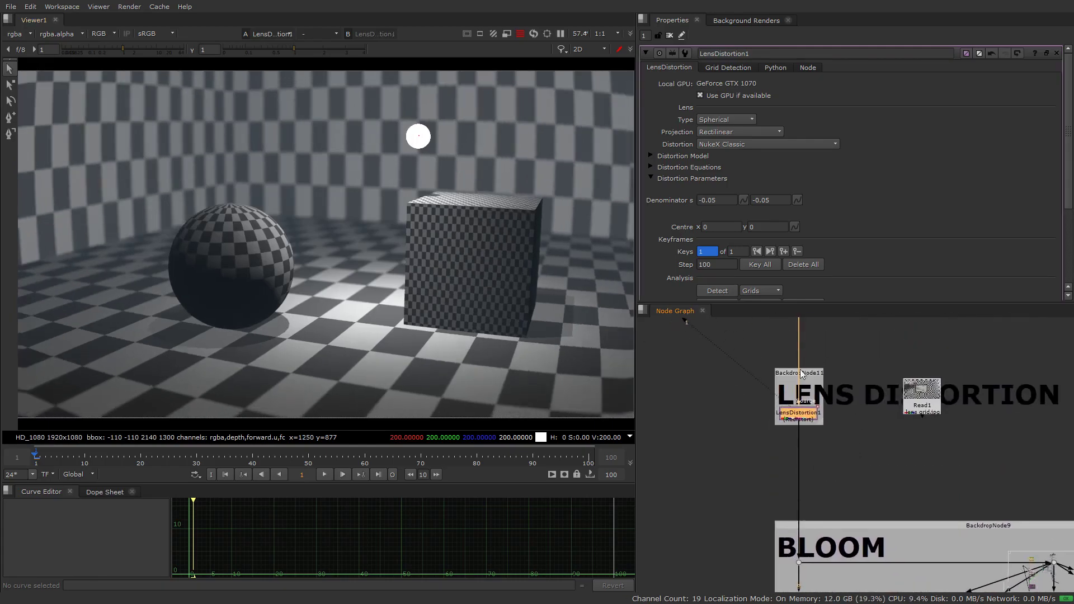
pyautogui.moveTo(803, 347); pyautogui.dragTo(830, 444)
pyautogui.scroll(2, 830, 444)
pyautogui.scroll(-4, 846, 468)
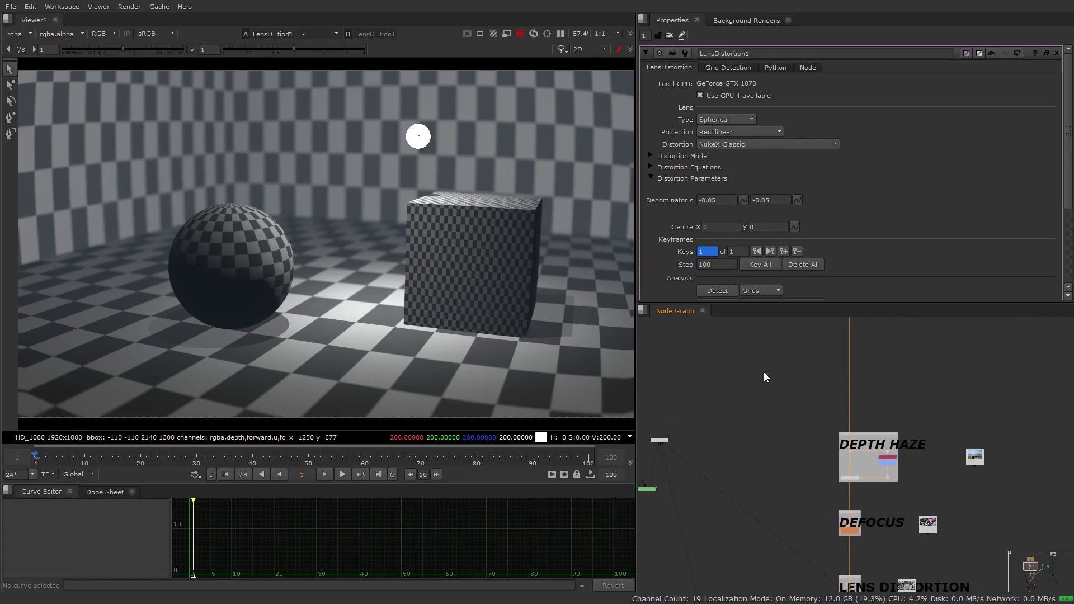
pyautogui.scroll(-5, 795, 442)
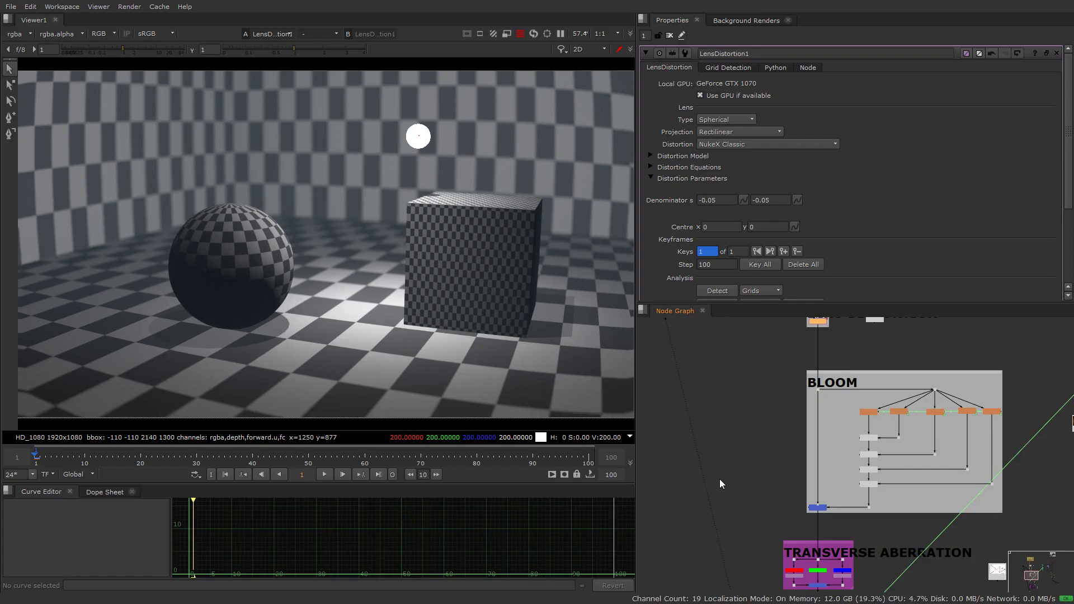
pyautogui.moveTo(849, 449); pyautogui.dragTo(782, 473)
pyautogui.scroll(-3, 754, 388)
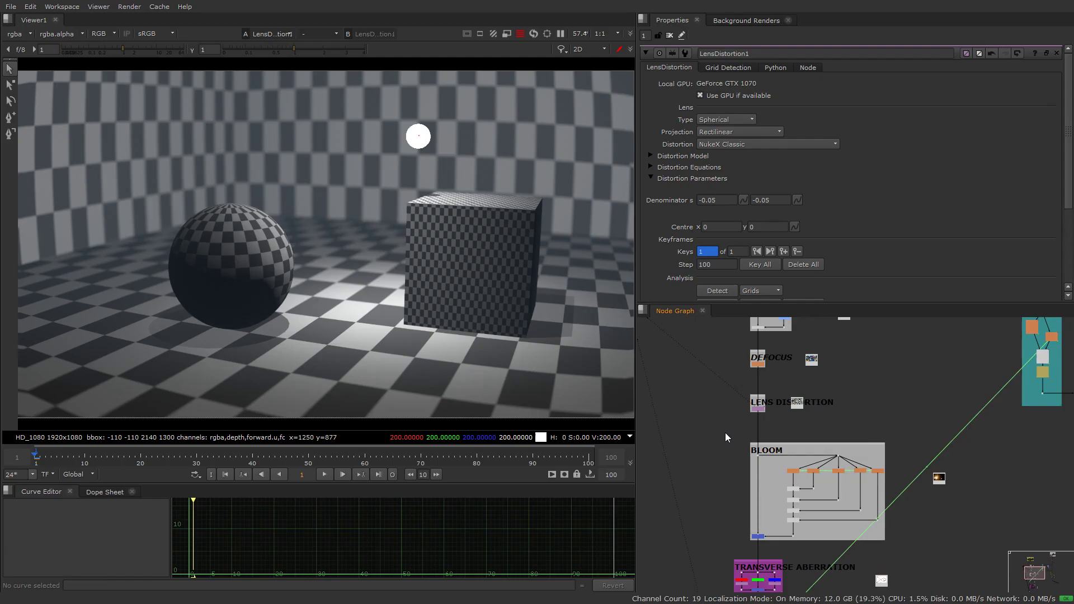
pyautogui.moveTo(720, 503); pyautogui.dragTo(733, 458)
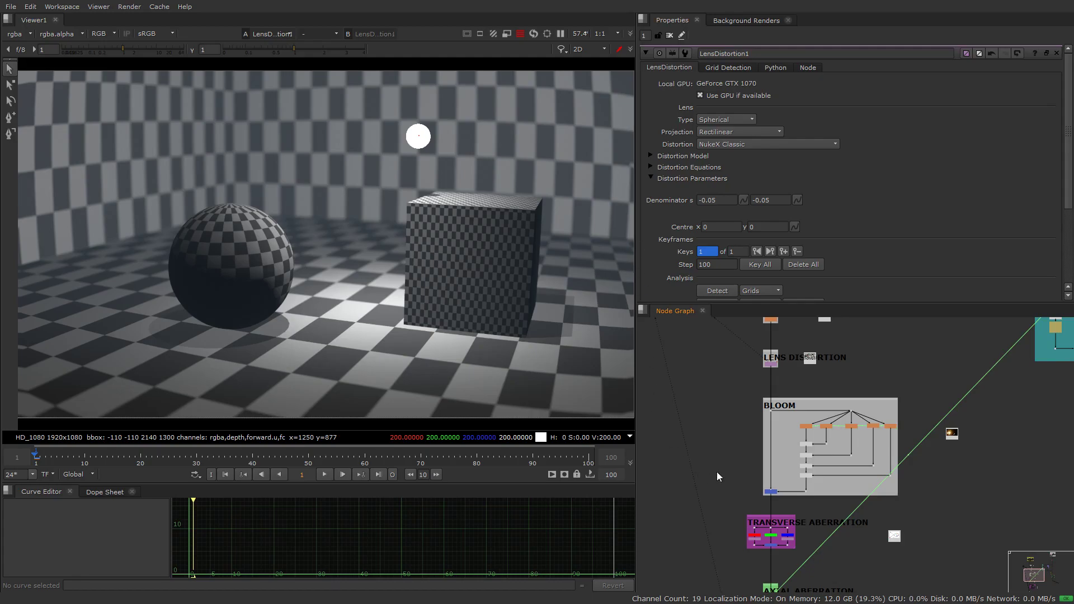
# Step: View the Read4 reference photo beside the bloom section
pyautogui.moveTo(734, 475); pyautogui.dragTo(785, 501)
pyautogui.press('1')
pyautogui.click(952, 435)
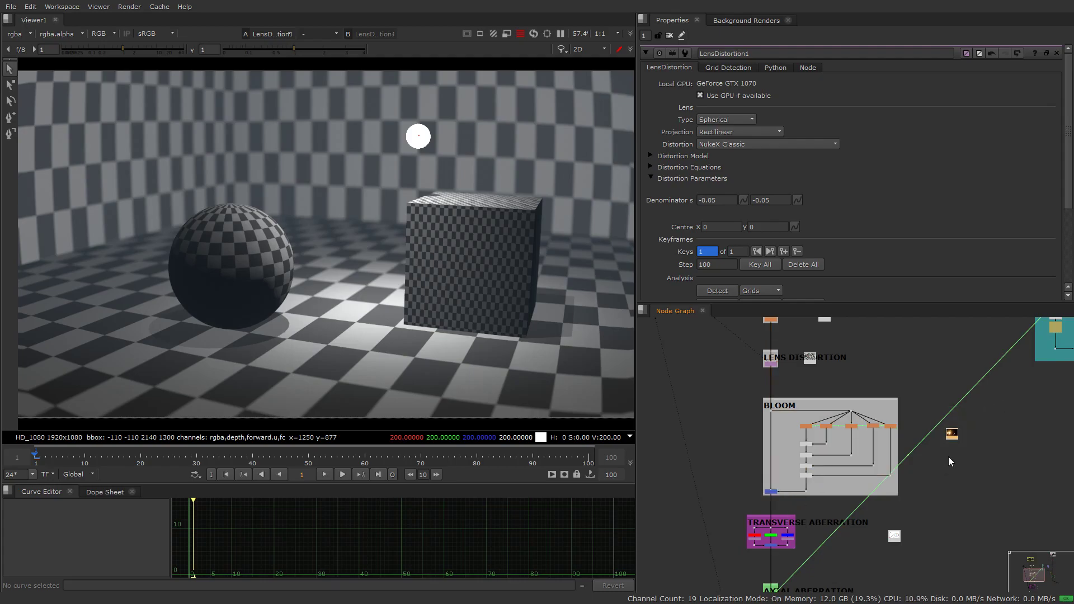
pyautogui.press('1')
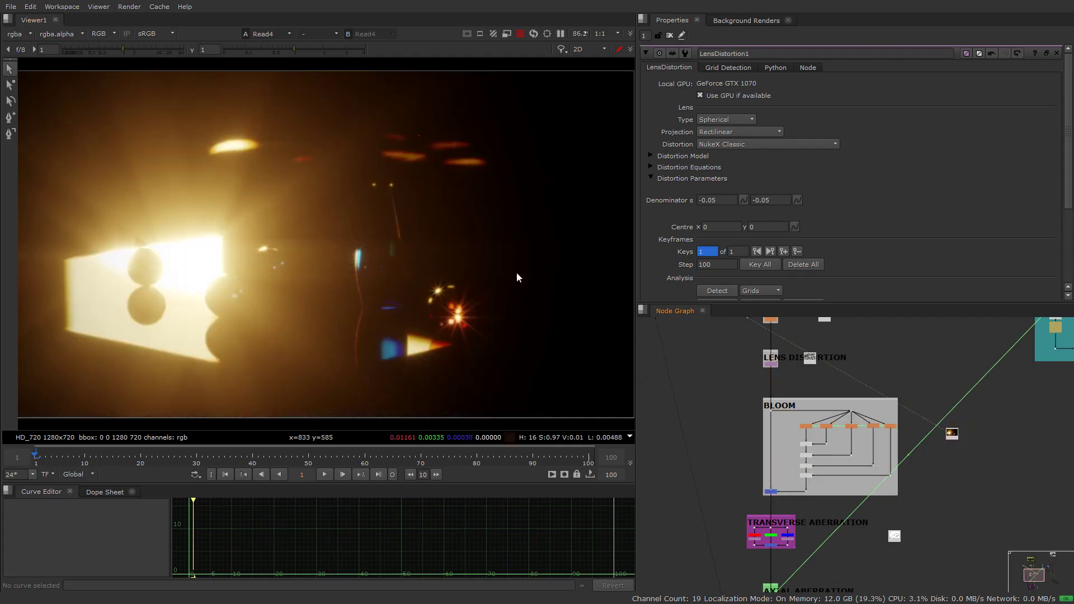
pyautogui.moveTo(797, 364); pyautogui.dragTo(798, 432)
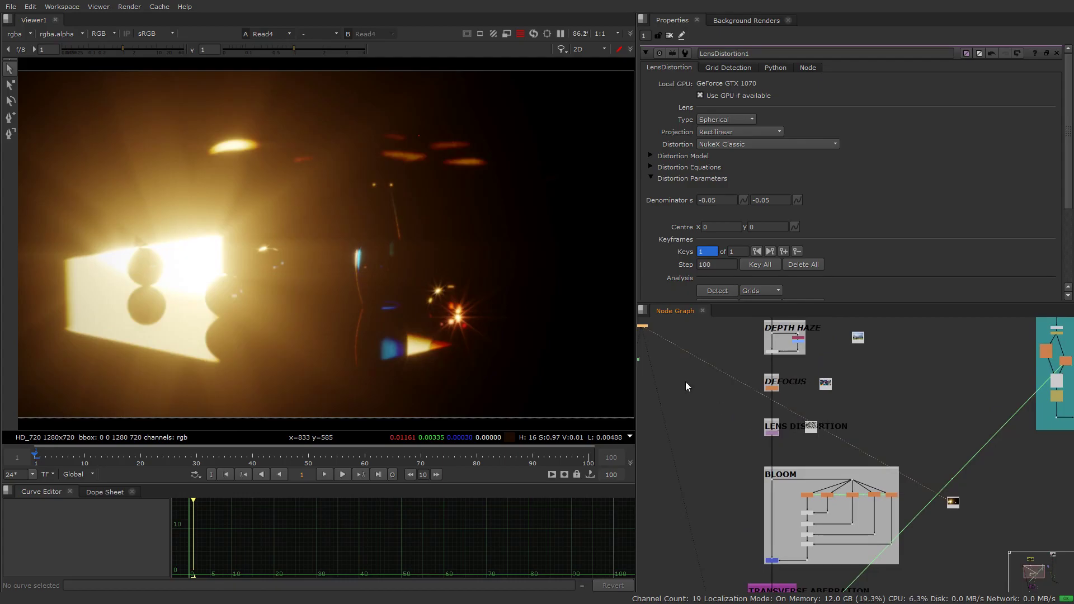
# Step: View the RotoPaint1 diagram again and trace along the drawn lens up close
pyautogui.moveTo(655, 344); pyautogui.dragTo(792, 395)
pyautogui.click(770, 411)
pyautogui.press('1')
pyautogui.scroll(5, 431, 242)
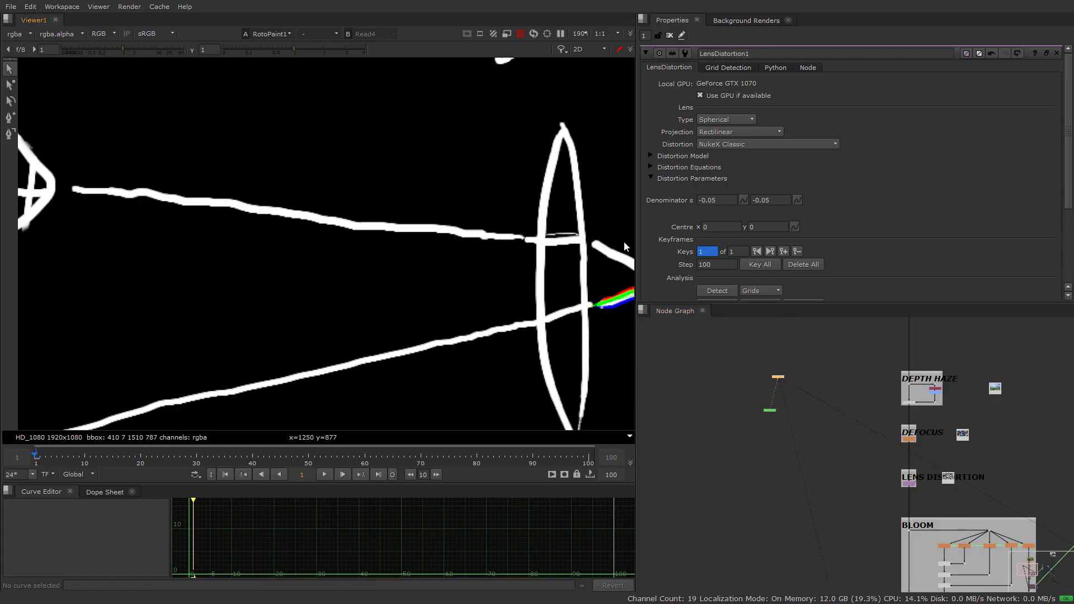
pyautogui.moveTo(567, 202)
pyautogui.mouseDown()
pyautogui.moveTo(544, 226)
pyautogui.moveTo(562, 239)
pyautogui.moveTo(575, 394)
pyautogui.mouseUp()
# Step: Return to the Read4 reference photo and examine the glow spreading from its bright window
pyautogui.moveTo(860, 445); pyautogui.dragTo(690, 327)
pyautogui.press('1')
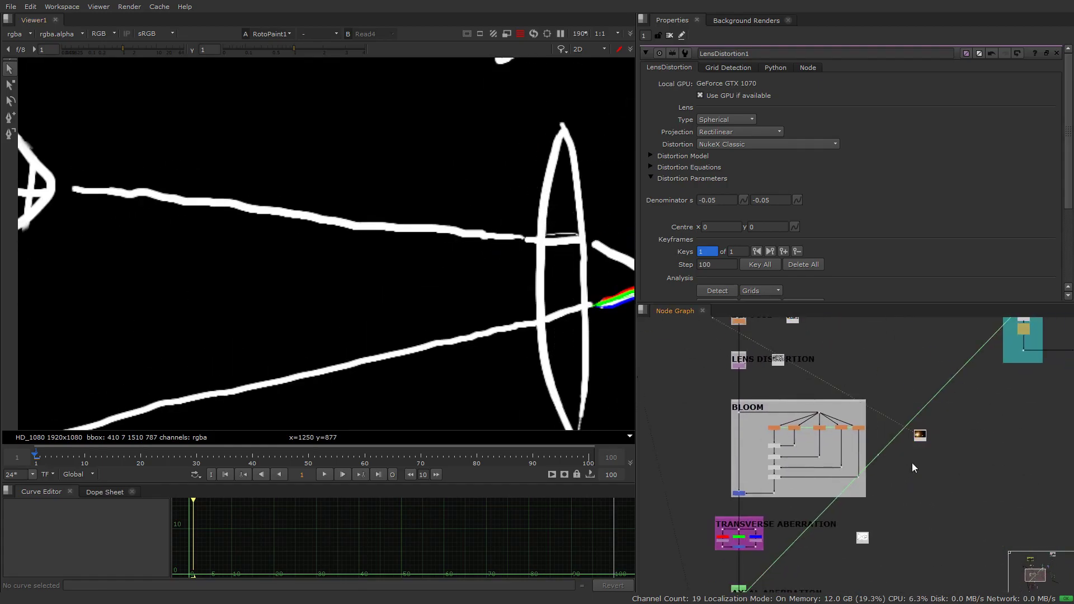
pyautogui.moveTo(352, 304); pyautogui.dragTo(533, 273)
pyautogui.scroll(-4, 534, 275)
pyautogui.scroll(-3, 488, 258)
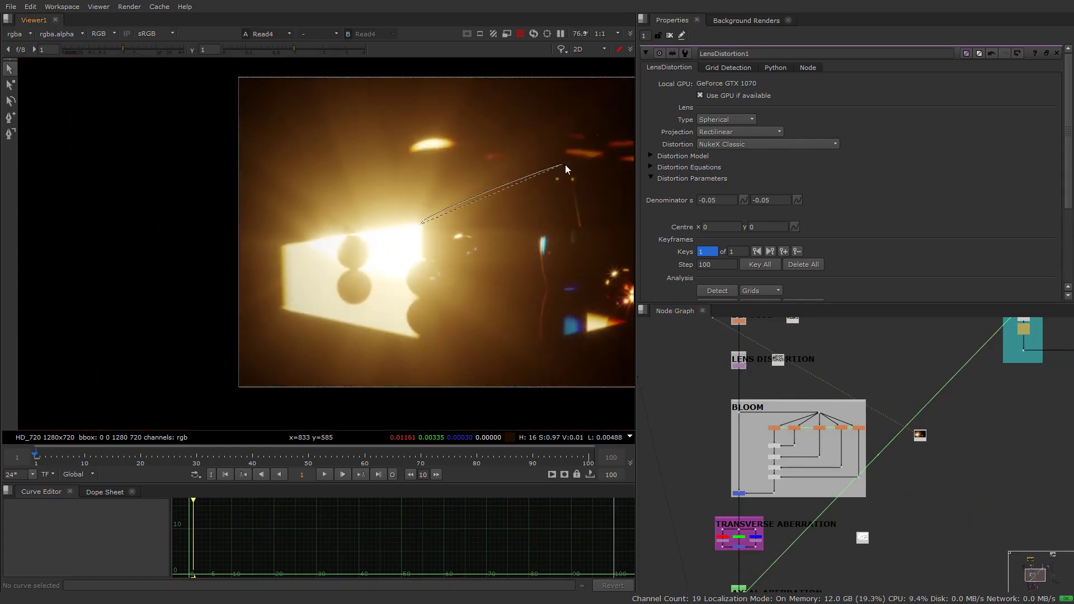
pyautogui.moveTo(458, 231); pyautogui.dragTo(397, 241)
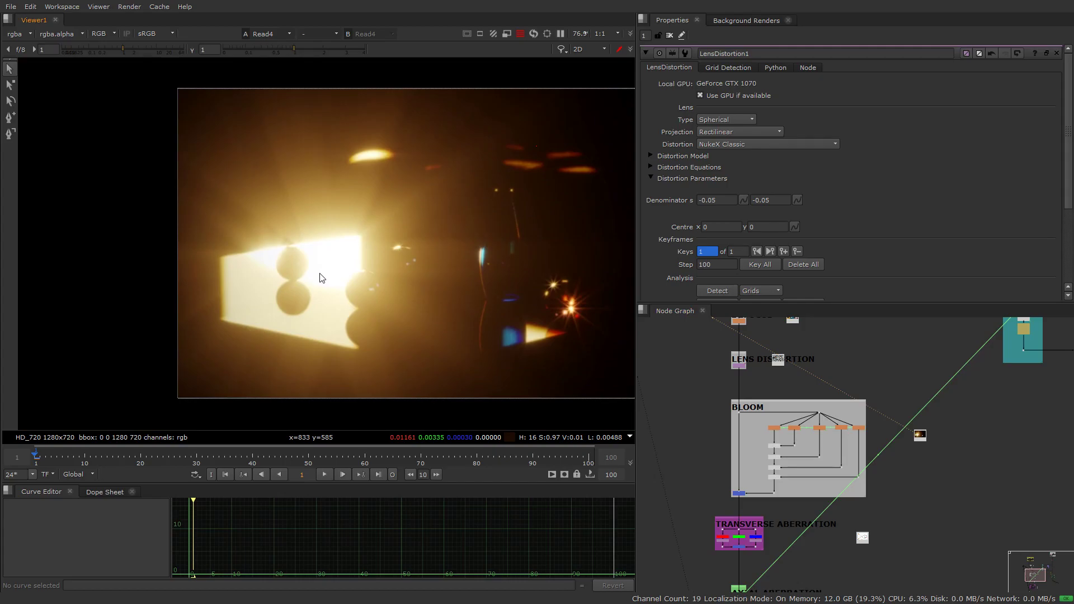
pyautogui.moveTo(320, 272); pyautogui.dragTo(426, 202)
# Step: View Blur4's result in the bloom section and open the settings of Blur4 through Blur8 to compare their sizes
pyautogui.scroll(5, 805, 426)
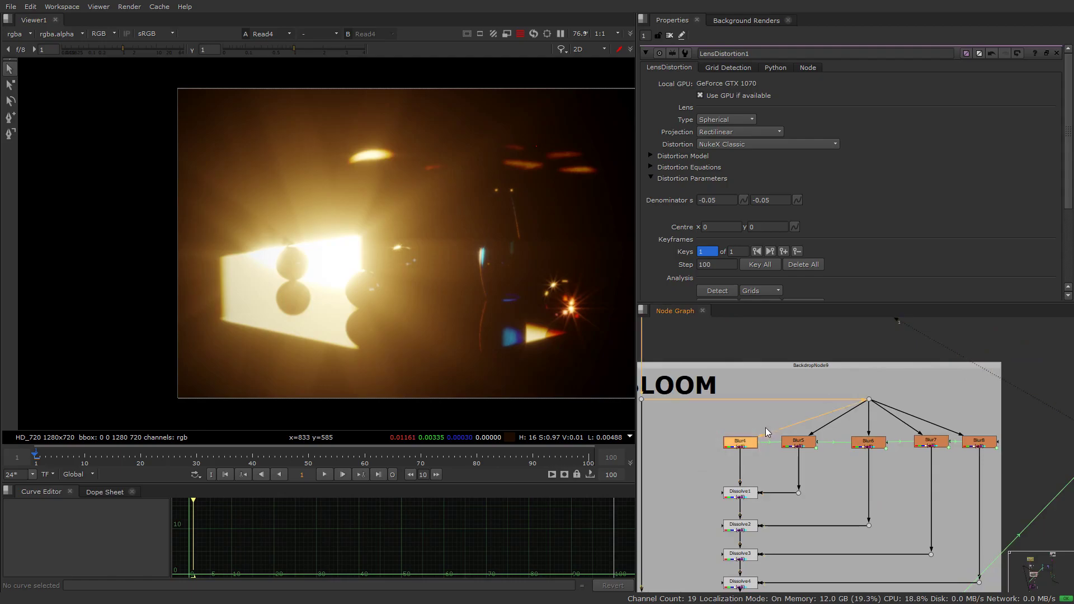
pyautogui.moveTo(767, 431); pyautogui.dragTo(767, 434)
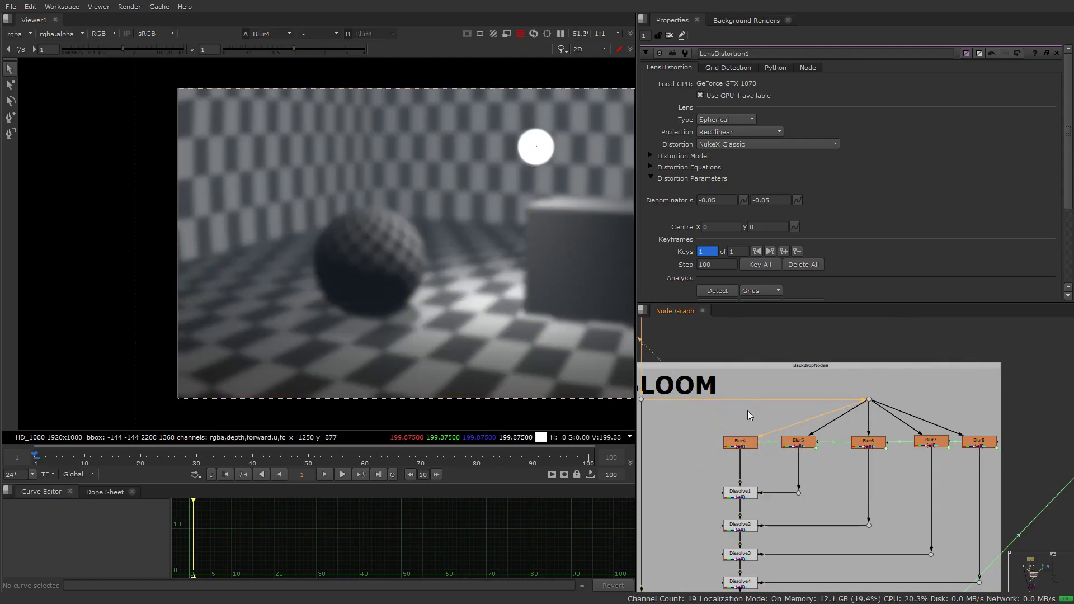
pyautogui.click(753, 443)
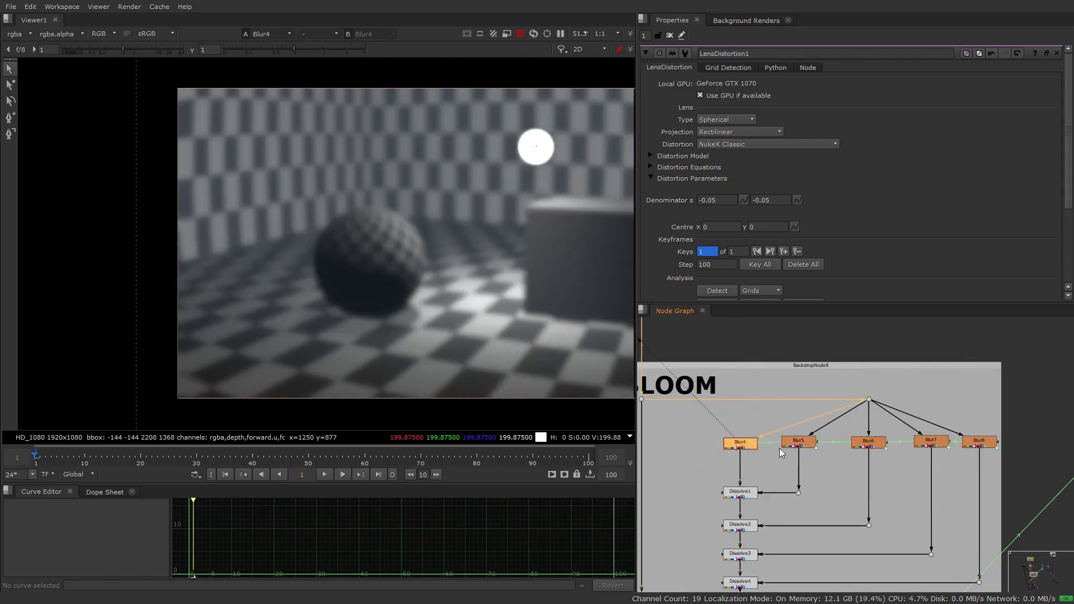
pyautogui.doubleClick(801, 442)
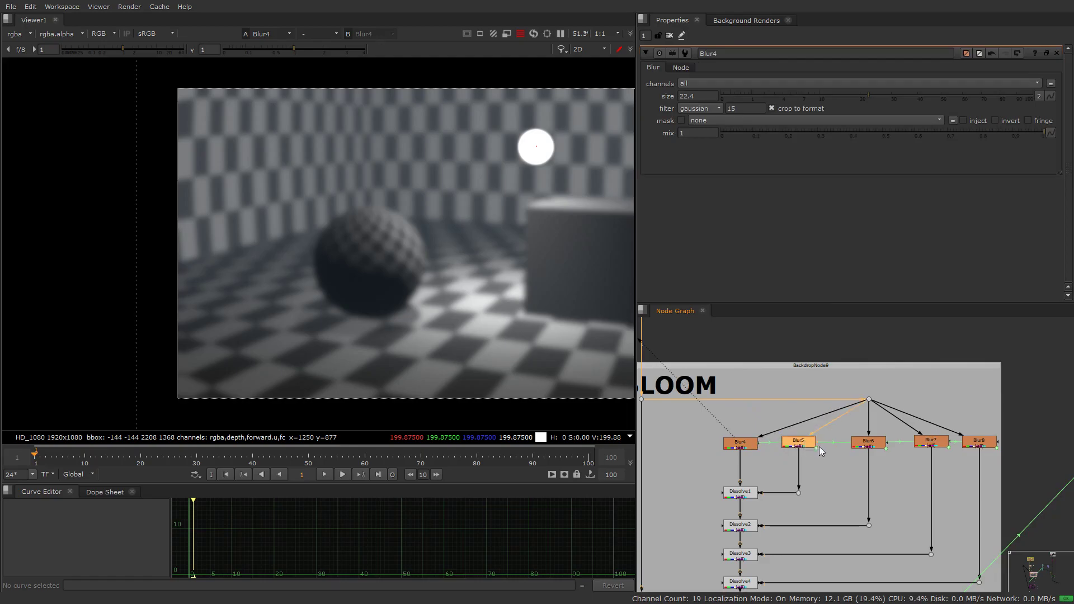
pyautogui.doubleClick(884, 439)
pyautogui.doubleClick(941, 439)
pyautogui.doubleClick(980, 442)
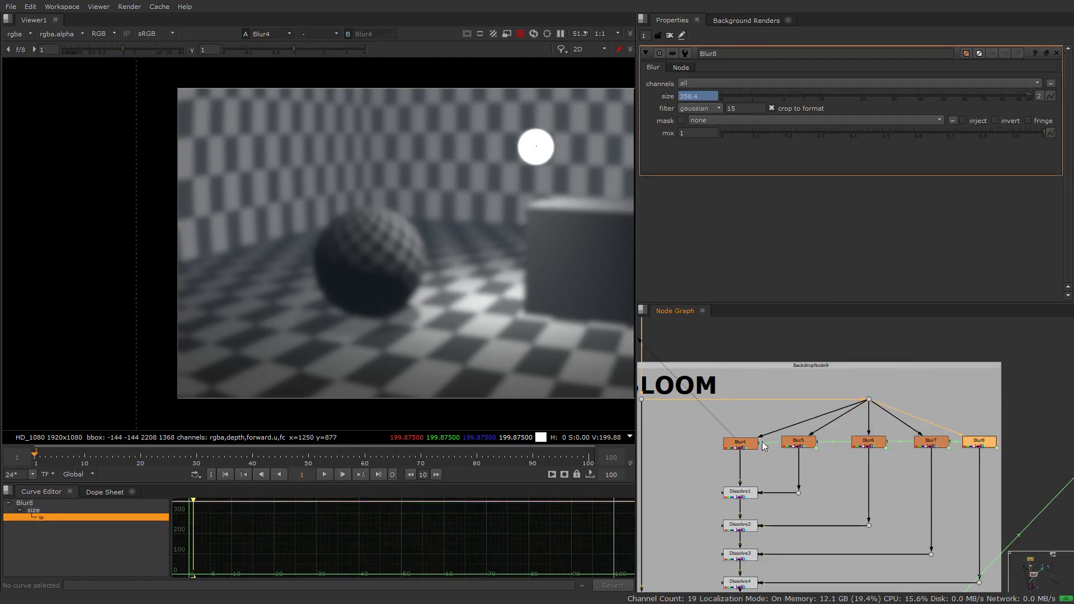
# Step: Add a Blur node fed by Blur4, view its result, and open Blur4's settings in a floating window
pyautogui.click(754, 464)
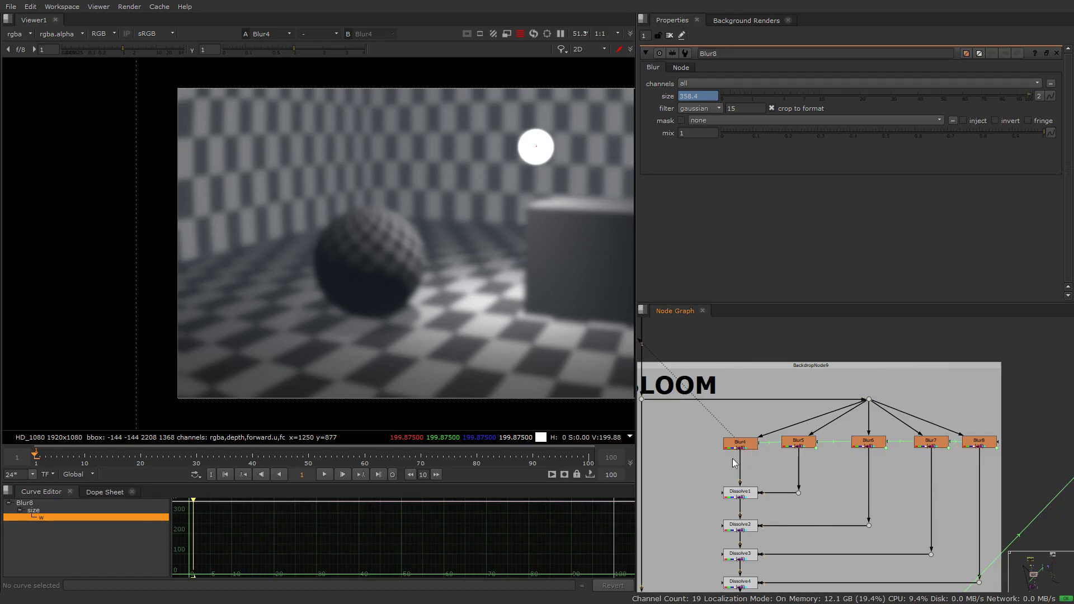
pyautogui.moveTo(734, 463); pyautogui.dragTo(800, 428)
pyautogui.click(743, 439)
pyautogui.press('b')
pyautogui.moveTo(732, 425); pyautogui.dragTo(803, 410)
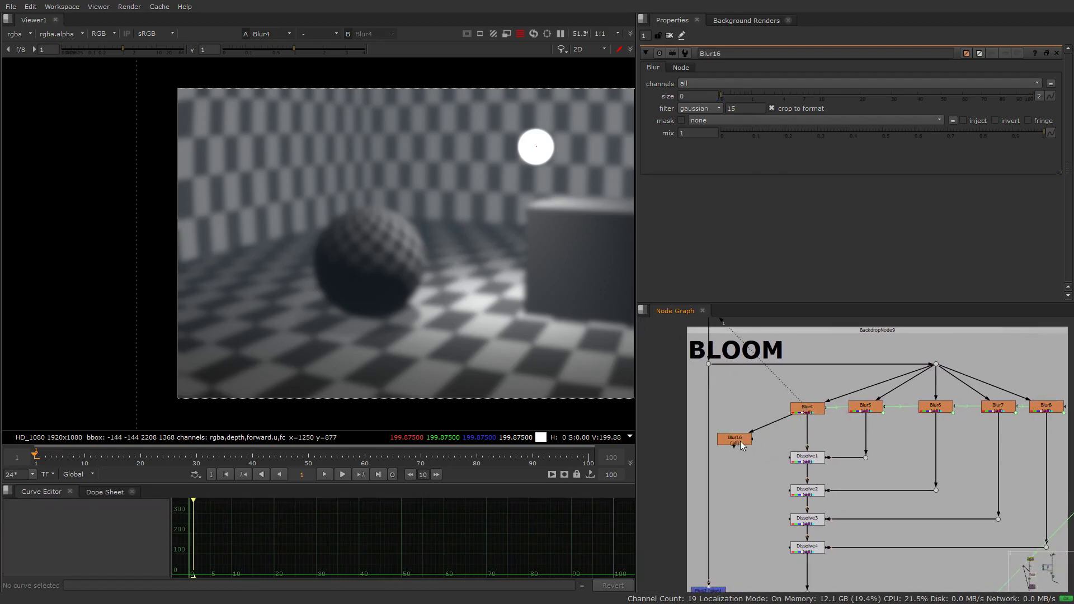
pyautogui.click(741, 446)
pyautogui.press('1')
pyautogui.keyDown('ctrl'); pyautogui.doubleClick(810, 411); pyautogui.keyUp('ctrl')
pyautogui.moveTo(725, 324); pyautogui.dragTo(579, 213)
pyautogui.click(736, 438)
pyautogui.doubleClick(736, 438)
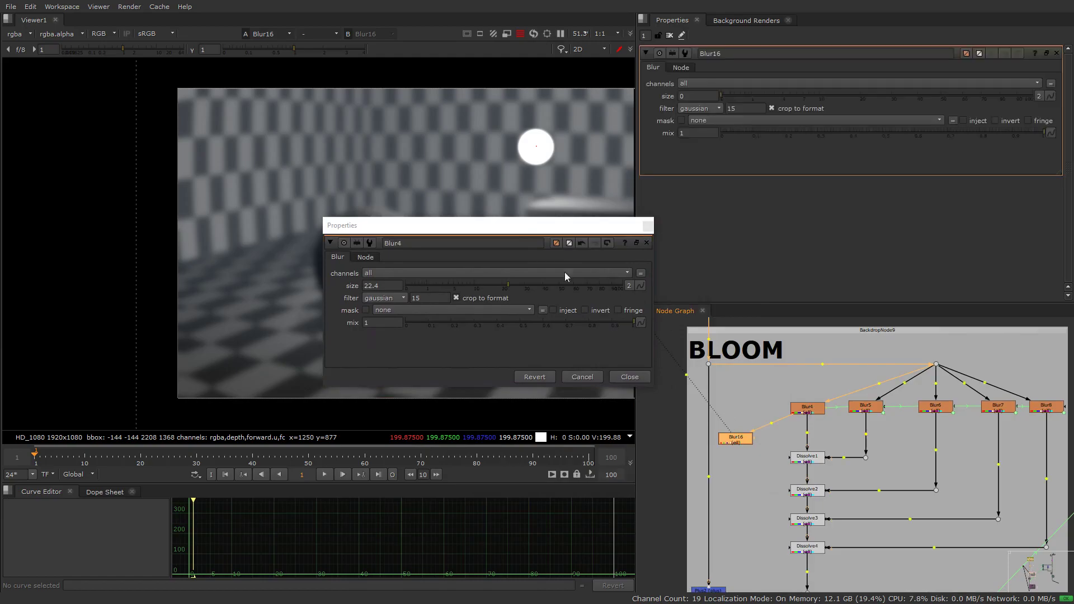
# Step: Link the added blur's size to Blur4's size and double it with the expression parent.Blur4.size*2
pyautogui.moveTo(382, 285); pyautogui.dragTo(692, 96)
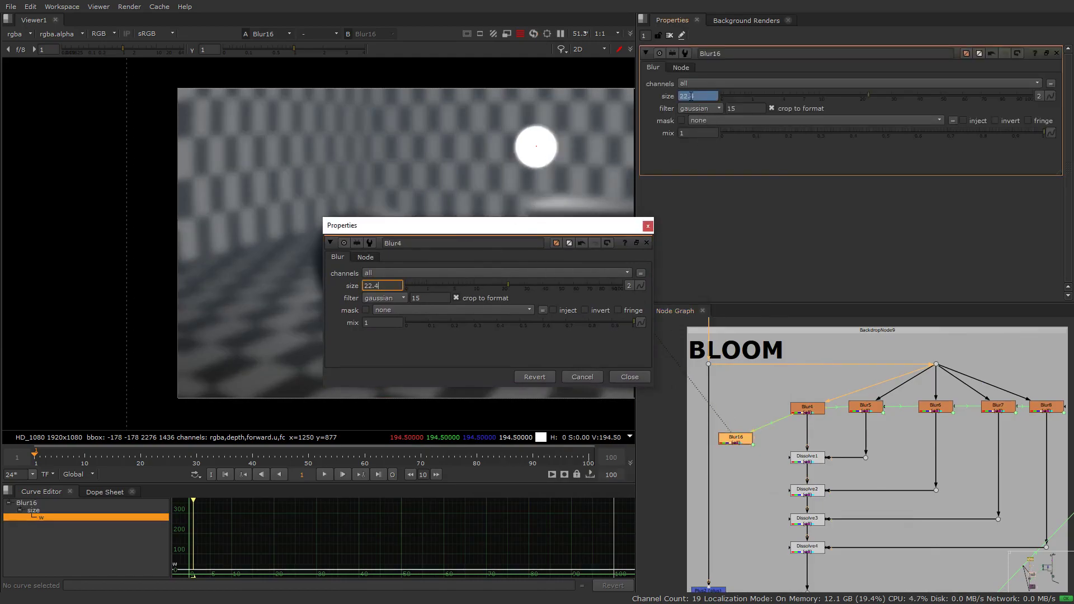
pyautogui.rightClick(691, 96)
pyautogui.click(748, 163)
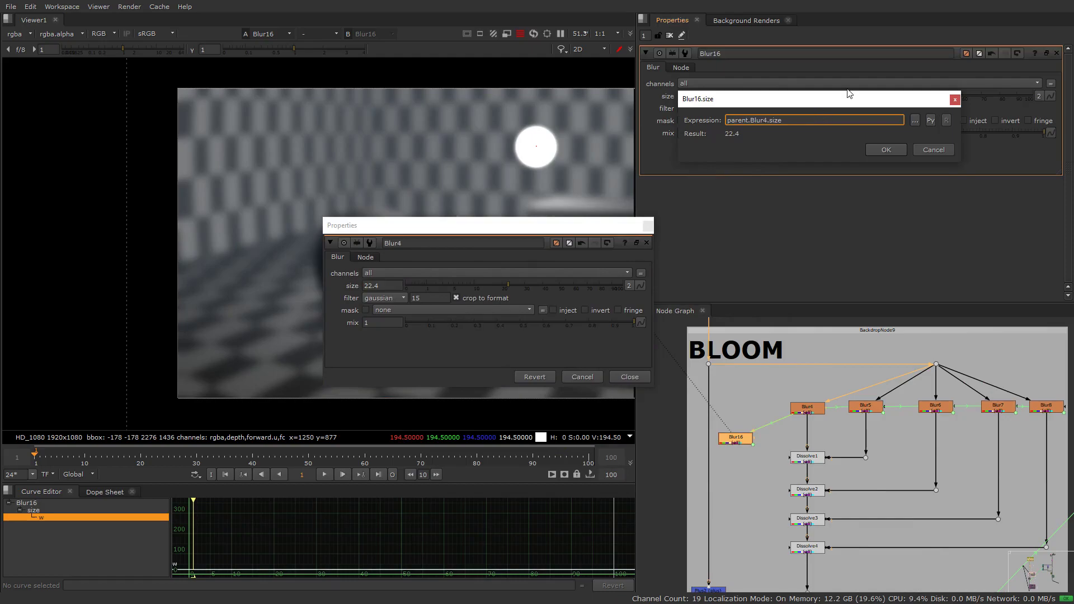
pyautogui.write('*2')
pyautogui.press('Return')
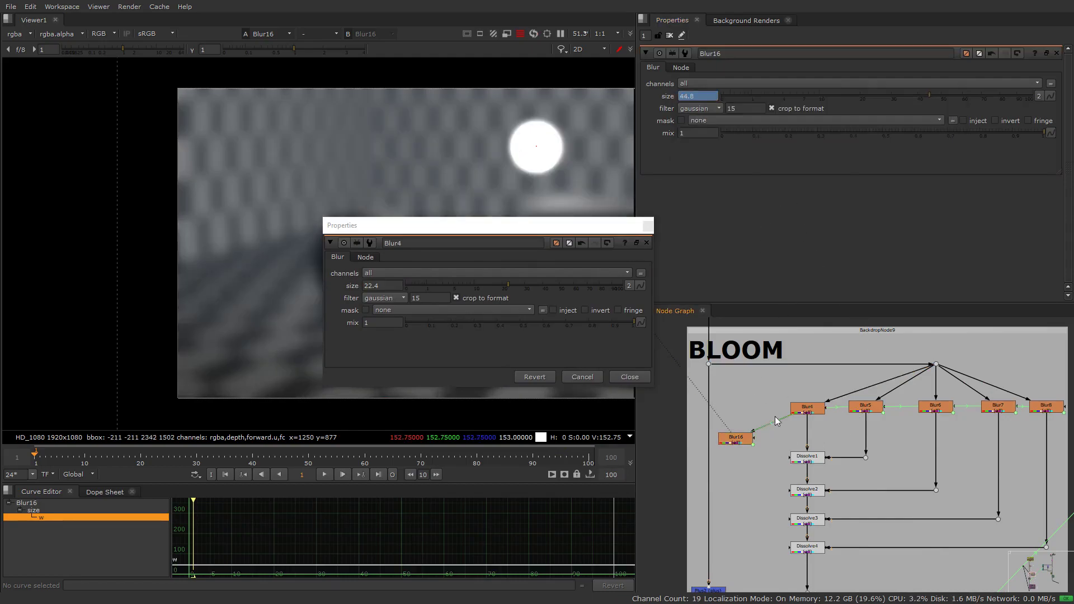
# Step: Delete the added blur below Blur4 and close Blur4's floating settings window
pyautogui.moveTo(740, 442); pyautogui.dragTo(745, 444)
pyautogui.click(762, 447)
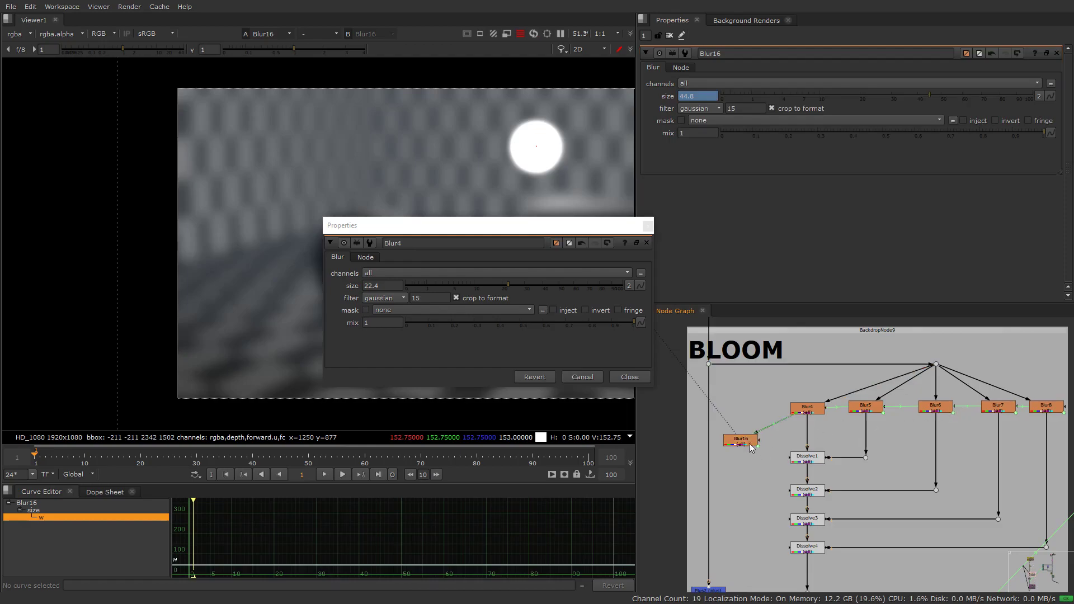
pyautogui.press('Delete')
pyautogui.click(647, 226)
# Step: View Dissolve1's result and open the settings of Dissolve1 through Dissolve4 to compare their mix values
pyautogui.moveTo(769, 430); pyautogui.dragTo(830, 486)
pyautogui.press('1')
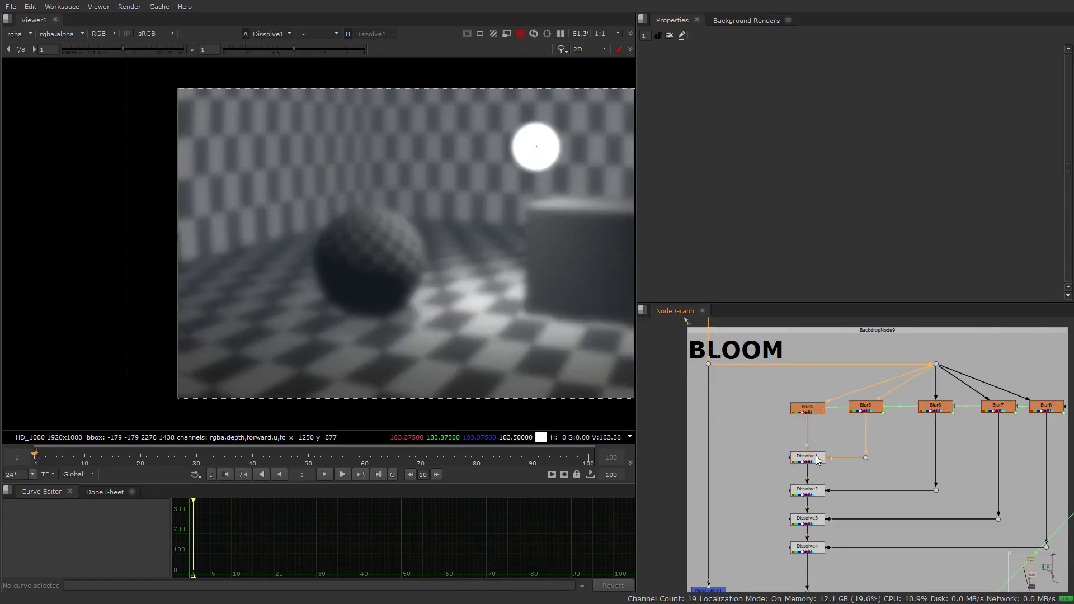
pyautogui.doubleClick(816, 456)
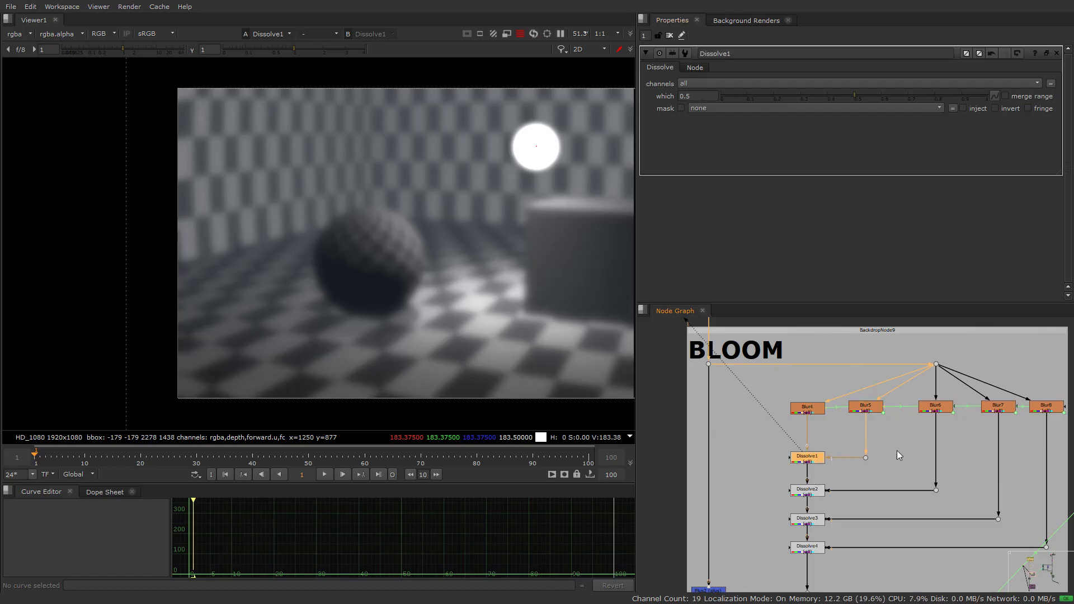
pyautogui.doubleClick(797, 485)
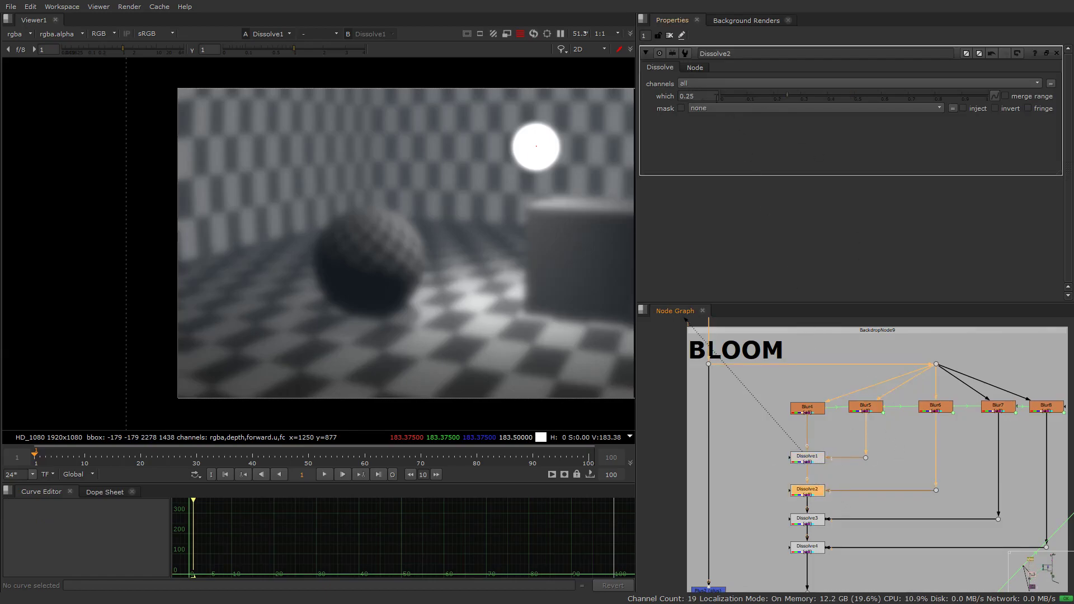
pyautogui.moveTo(795, 487); pyautogui.dragTo(785, 405)
pyautogui.doubleClick(790, 436)
pyautogui.doubleClick(790, 465)
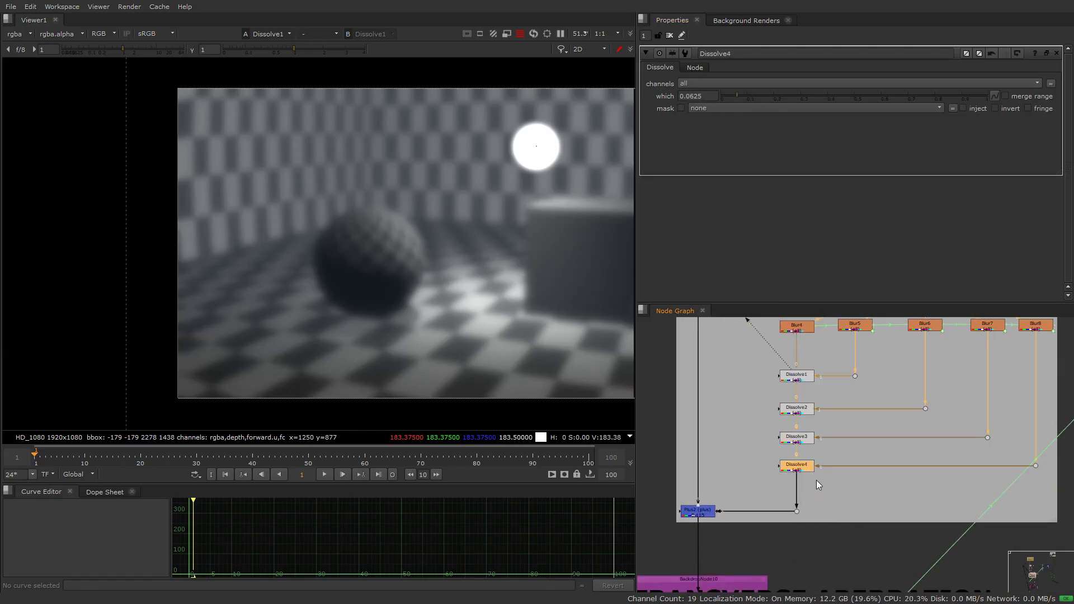
# Step: View the combined blur output at the dot below Dissolve4 and examine the glow around the light
pyautogui.click(775, 529)
pyautogui.press('1')
pyautogui.moveTo(551, 158); pyautogui.dragTo(450, 230)
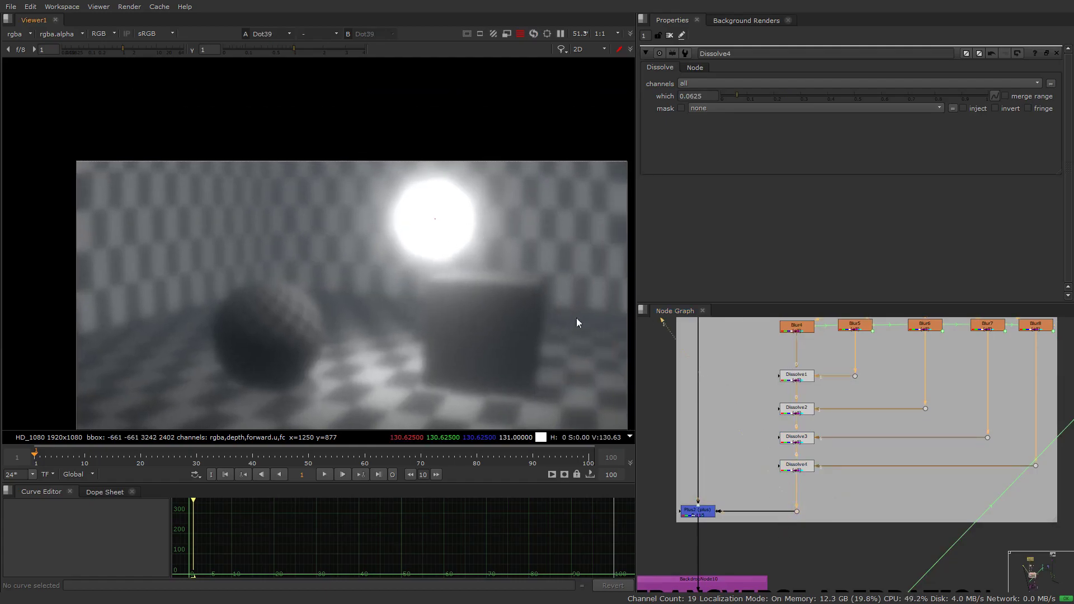
# Step: View the Plus2 result of the bloom section and toggle the node off and on to compare
pyautogui.moveTo(734, 478); pyautogui.dragTo(817, 447)
pyautogui.click(784, 480)
pyautogui.press('1')
pyautogui.click(734, 489)
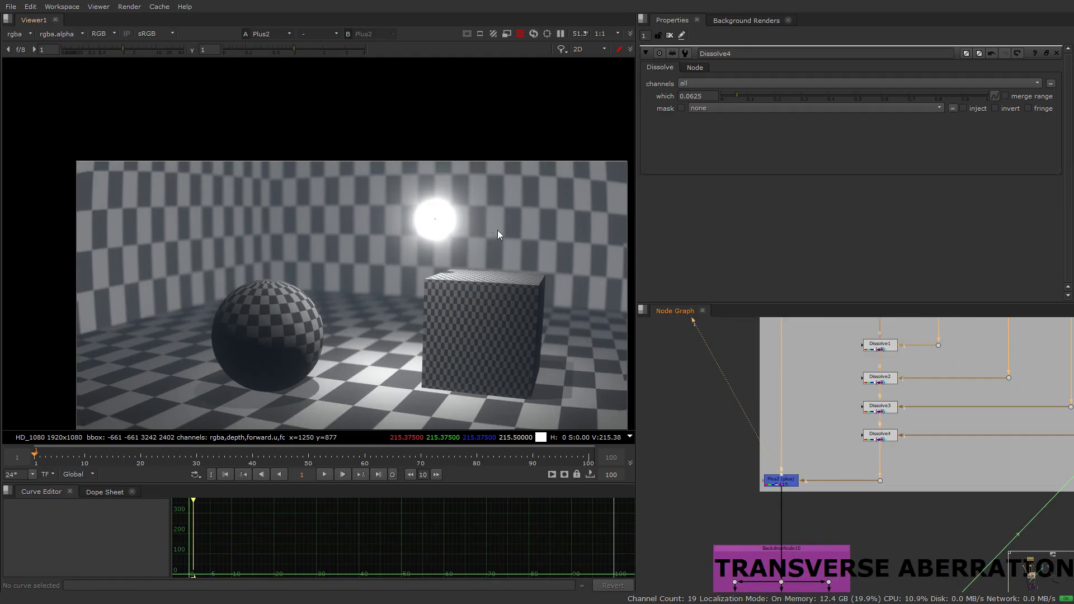
pyautogui.moveTo(821, 444); pyautogui.dragTo(756, 488)
pyautogui.press('d')
pyautogui.press('d')
# Step: Compare the FrameHold output of the generic 3D scene with the Plus2 bloom result in the viewer
pyautogui.scroll(-2, 769, 477)
pyautogui.moveTo(777, 340); pyautogui.dragTo(766, 454)
pyautogui.scroll(-3, 749, 407)
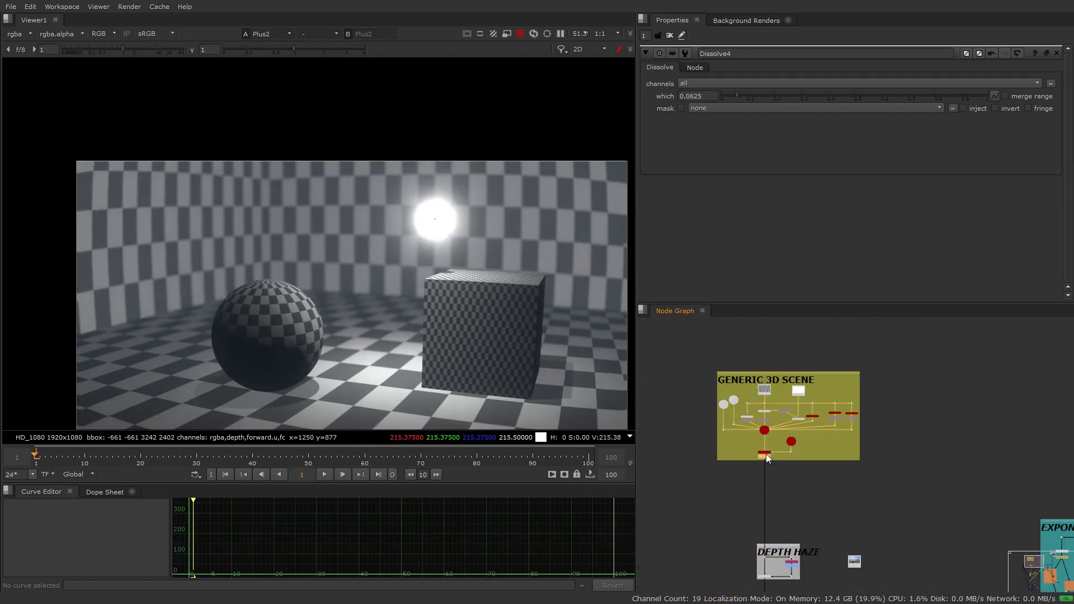
pyautogui.press('1')
pyautogui.moveTo(781, 553); pyautogui.dragTo(796, 345)
pyautogui.moveTo(792, 532); pyautogui.dragTo(781, 367)
pyautogui.scroll(2, 768, 397)
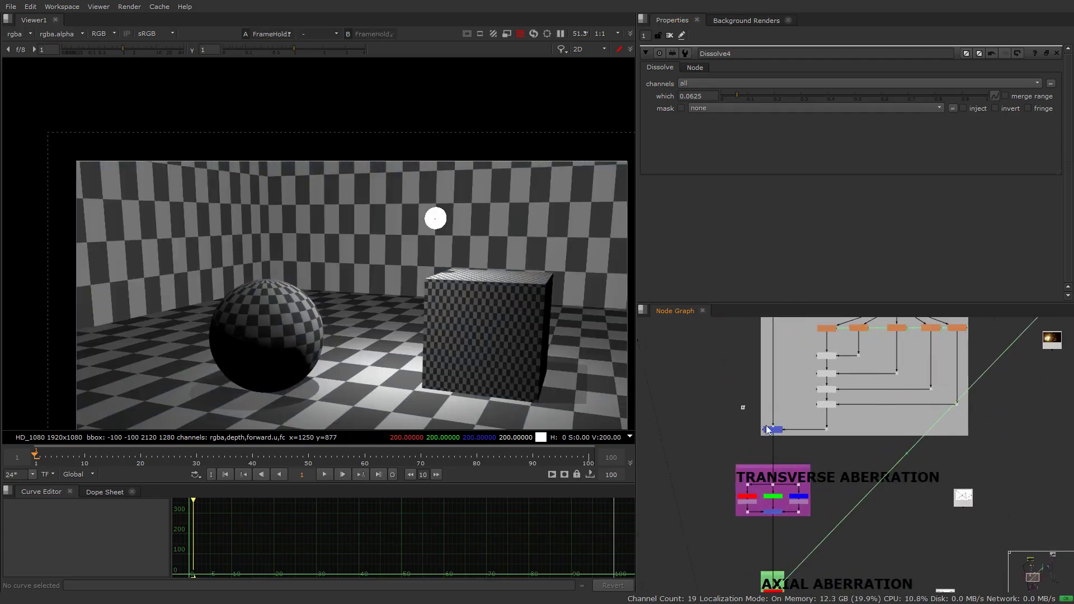
pyautogui.press('2')
pyautogui.press('1')
pyautogui.press('2')
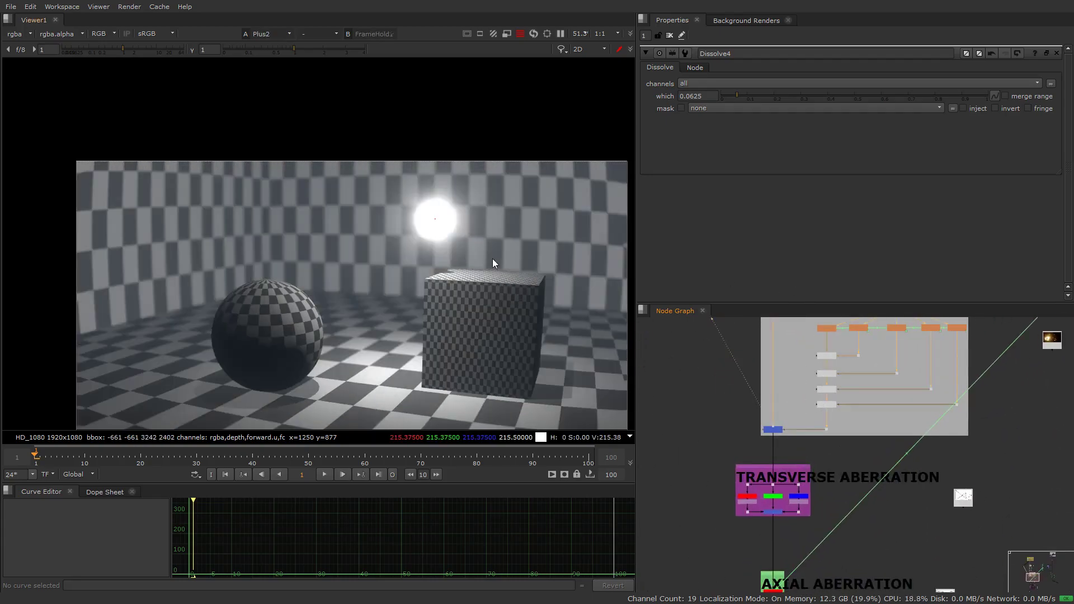
pyautogui.scroll(1, 601, 322)
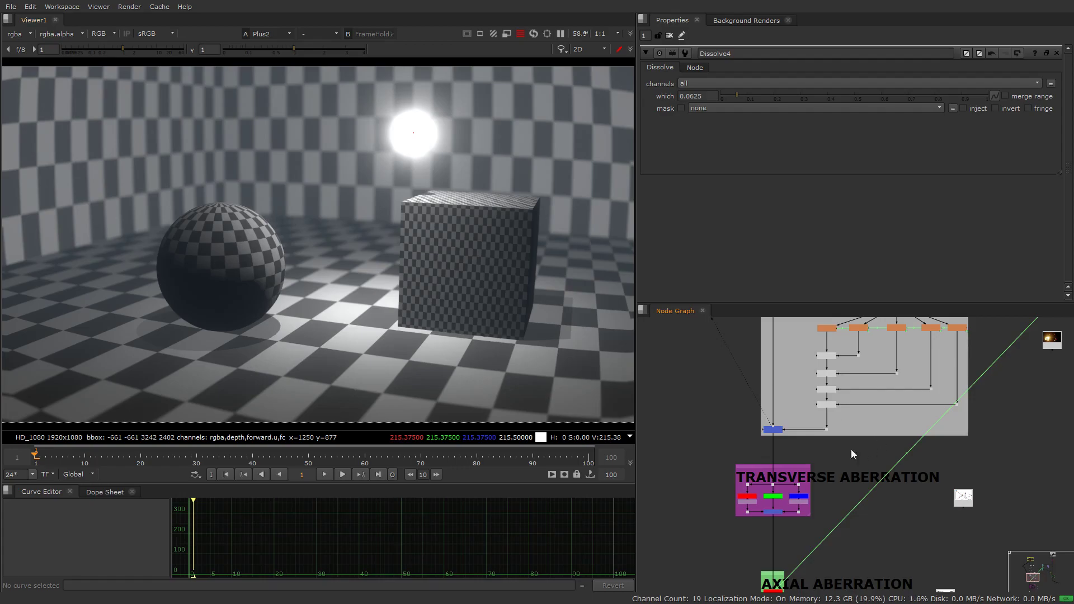
# Step: View the image entering the bloom section and toggle the depth haze merge to compare, leaving it disabled
pyautogui.moveTo(851, 449); pyautogui.dragTo(848, 551)
pyautogui.moveTo(750, 387); pyautogui.dragTo(794, 424)
pyautogui.press('1')
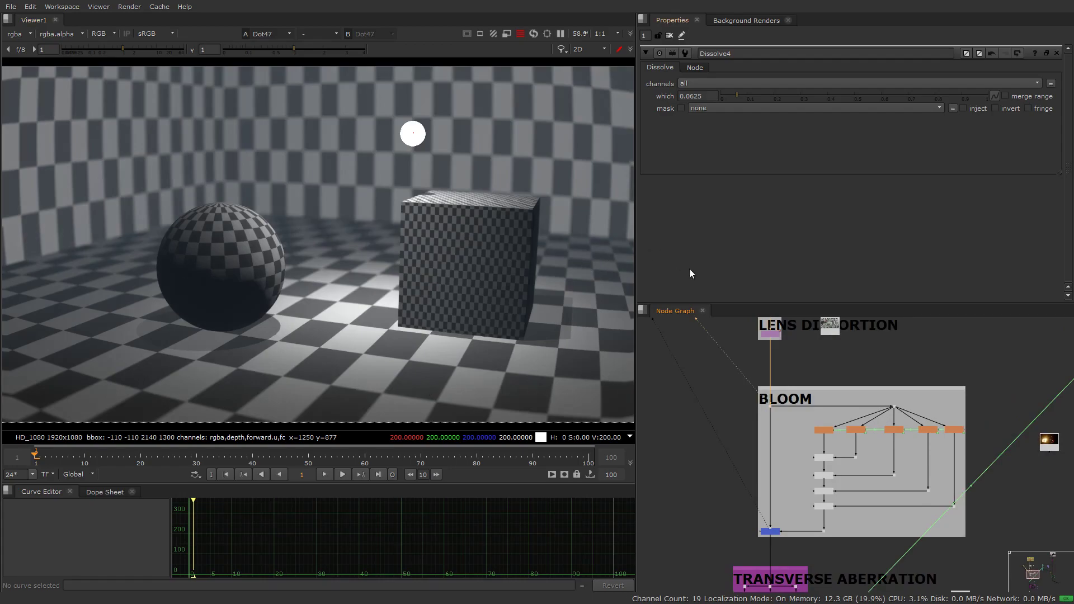
pyautogui.moveTo(743, 320); pyautogui.dragTo(713, 474)
pyautogui.moveTo(739, 384); pyautogui.dragTo(739, 430)
pyautogui.moveTo(707, 439); pyautogui.dragTo(750, 410)
pyautogui.press('d')
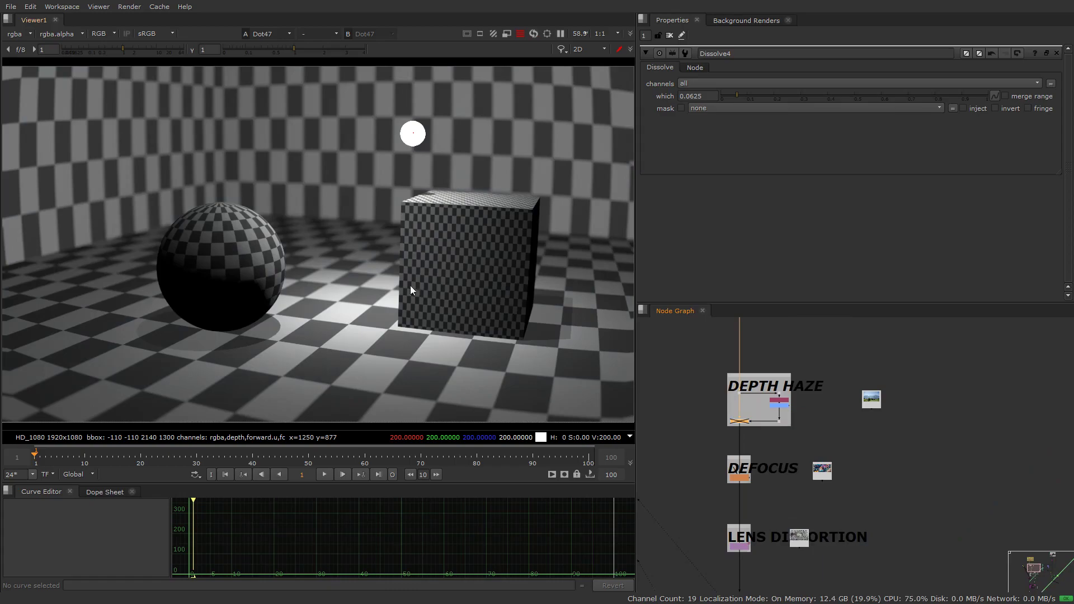
pyautogui.press('d')
pyautogui.press('d')
# Step: View the Plus2 bloom result without depth haze and re-enable the depth haze merge
pyautogui.moveTo(709, 446); pyautogui.dragTo(741, 201)
pyautogui.moveTo(750, 505); pyautogui.dragTo(796, 484)
pyautogui.press('1')
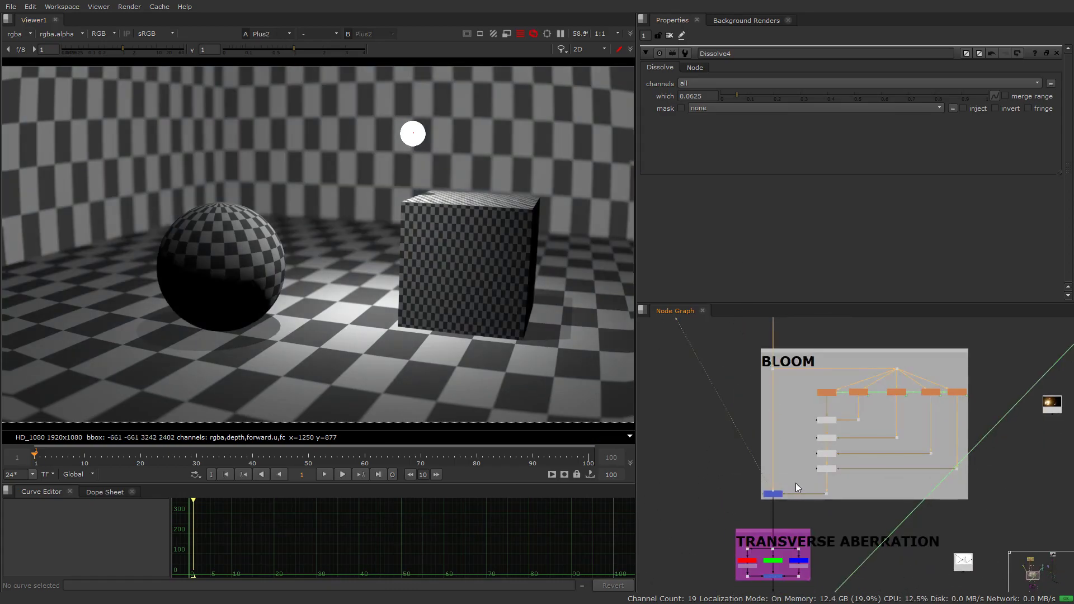
pyautogui.moveTo(687, 320); pyautogui.dragTo(703, 468)
pyautogui.moveTo(753, 381); pyautogui.dragTo(756, 465)
pyautogui.moveTo(768, 411); pyautogui.dragTo(812, 402)
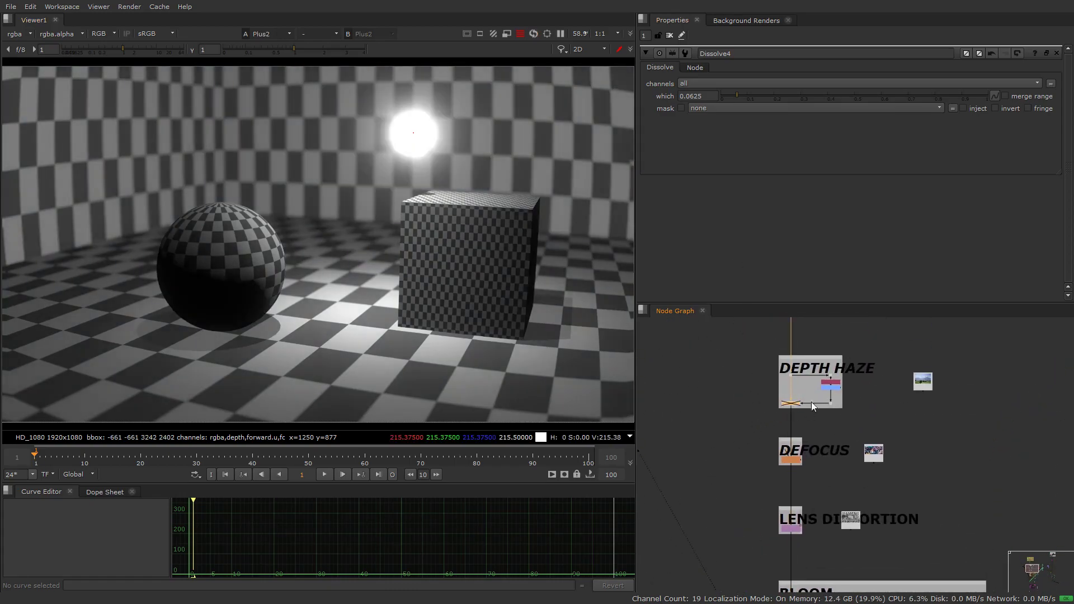
# Step: View the Read3 lens diagram beside the transverse aberration section and examine its red, green and blue light paths
pyautogui.scroll(-10, 813, 404)
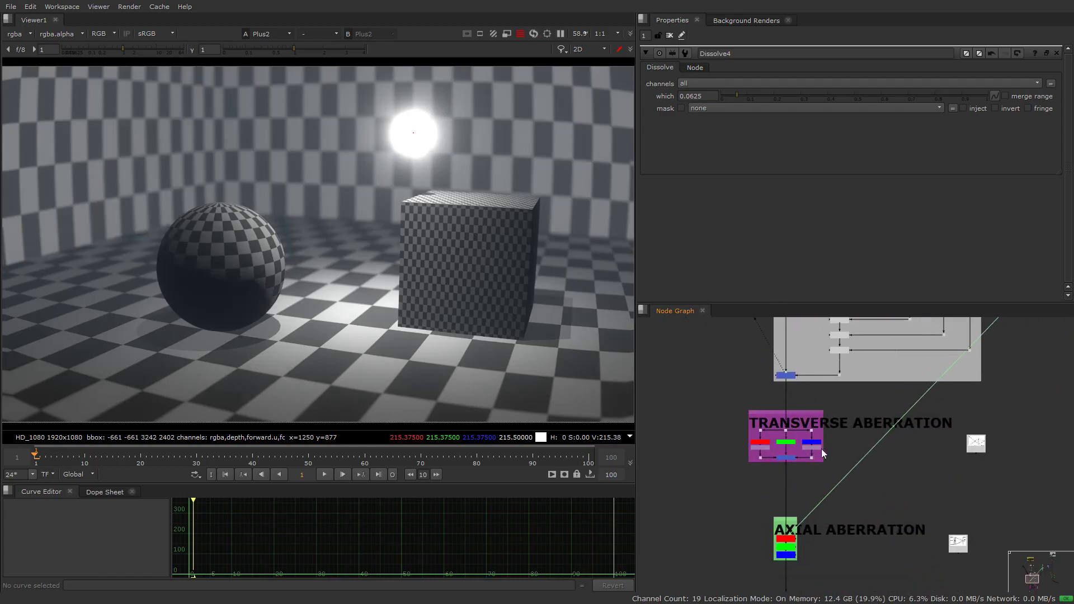
pyautogui.scroll(2, 821, 448)
pyautogui.moveTo(1048, 417); pyautogui.dragTo(978, 473)
pyautogui.press('1')
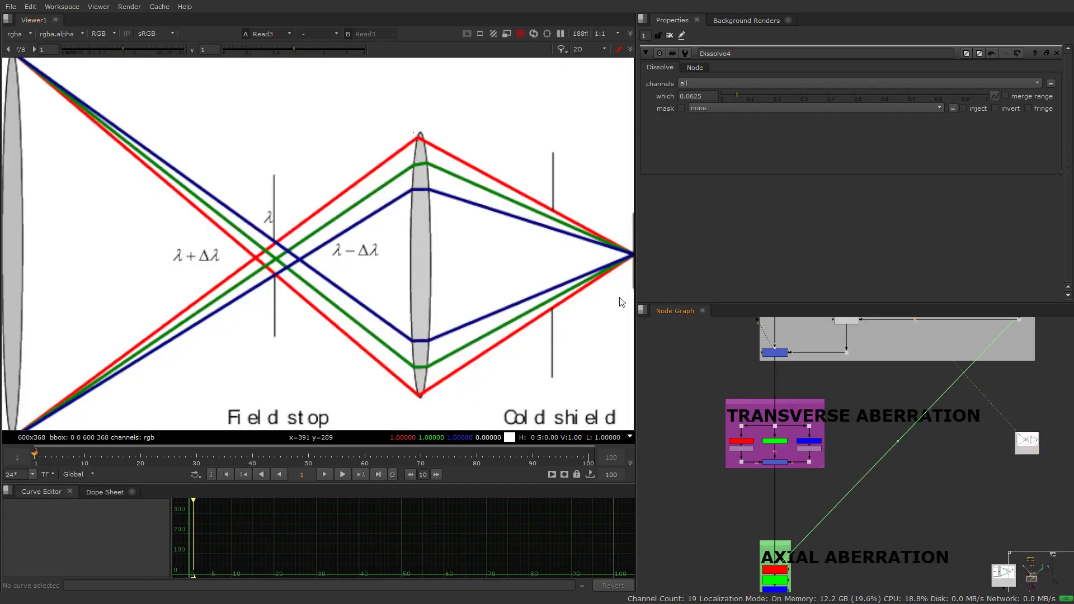
pyautogui.scroll(-3, 459, 267)
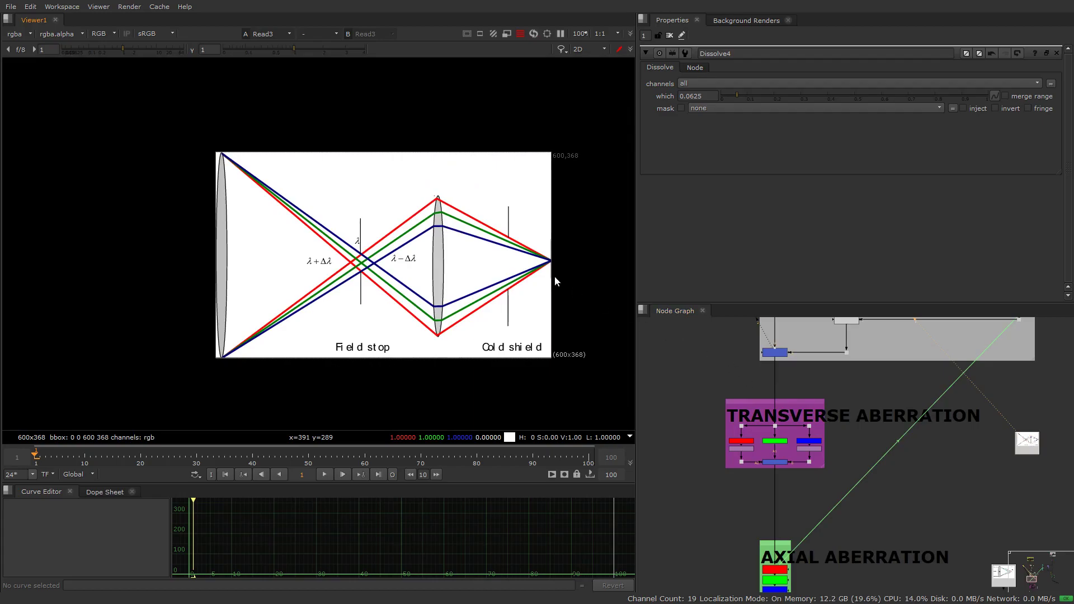
pyautogui.scroll(3, 366, 234)
pyautogui.moveTo(155, 420); pyautogui.dragTo(515, 152)
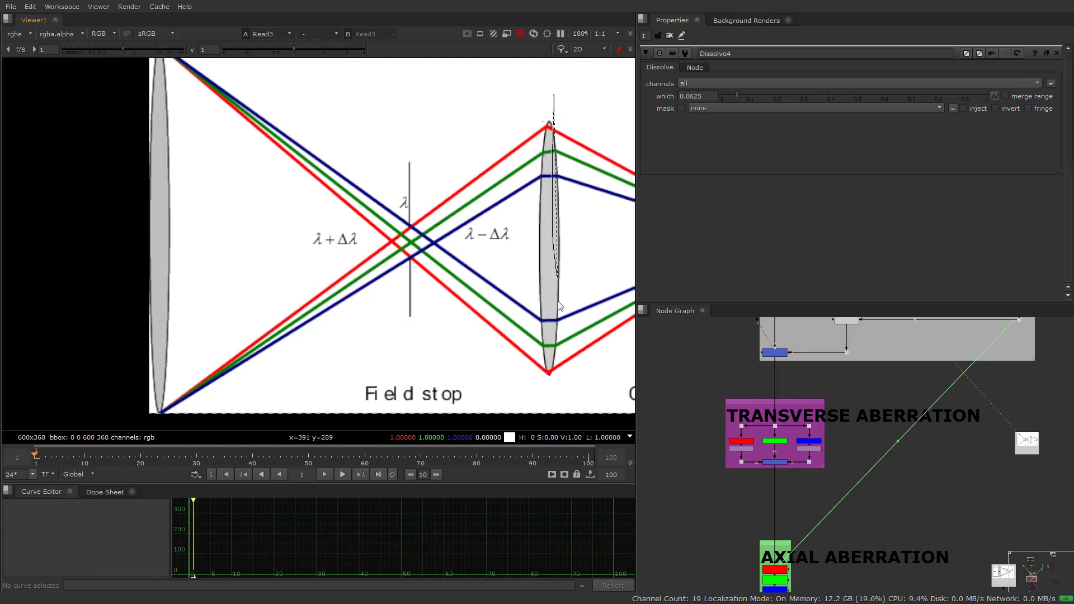
# Step: View the single-channel results of Shuffle2, Shuffle3 and Shuffle4, and open the settings of Shuffle3 and Shuffle4
pyautogui.scroll(5, 788, 421)
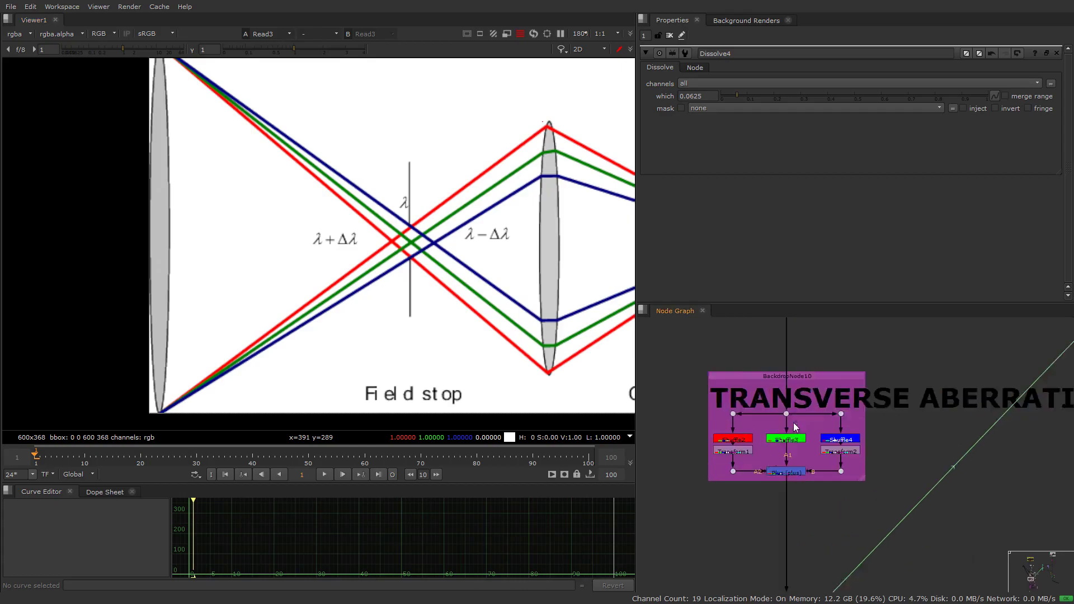
pyautogui.press('1')
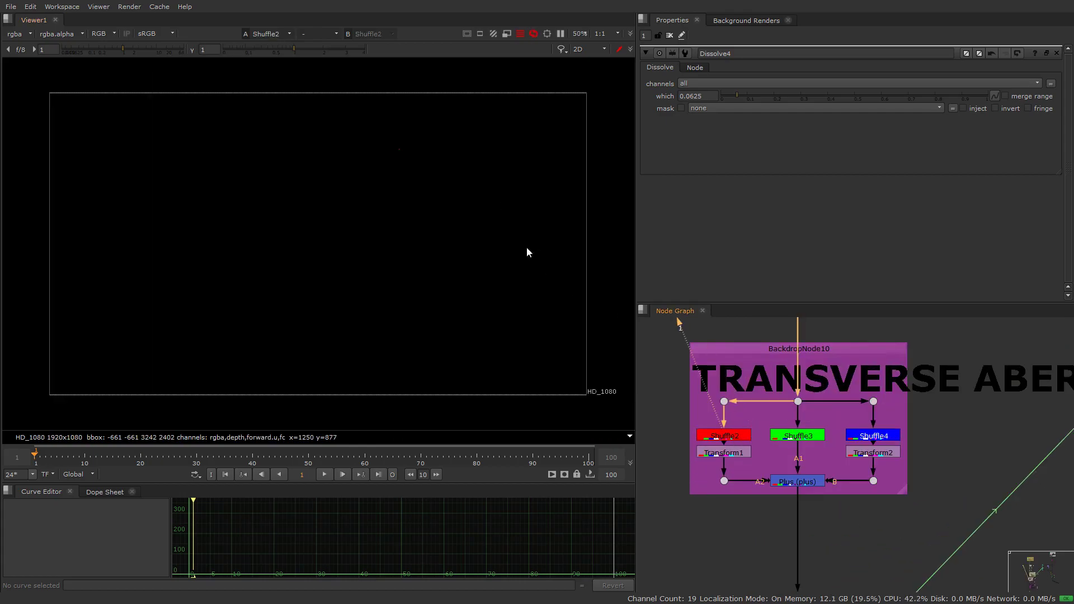
pyautogui.press('1')
pyautogui.click(798, 436)
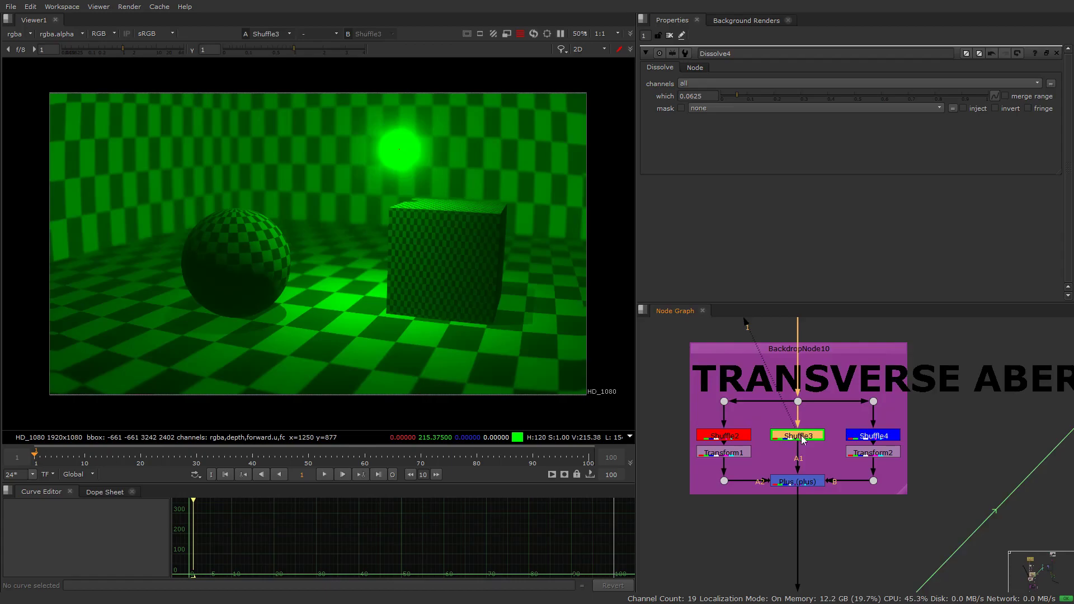
pyautogui.doubleClick(797, 436)
pyautogui.click(873, 435)
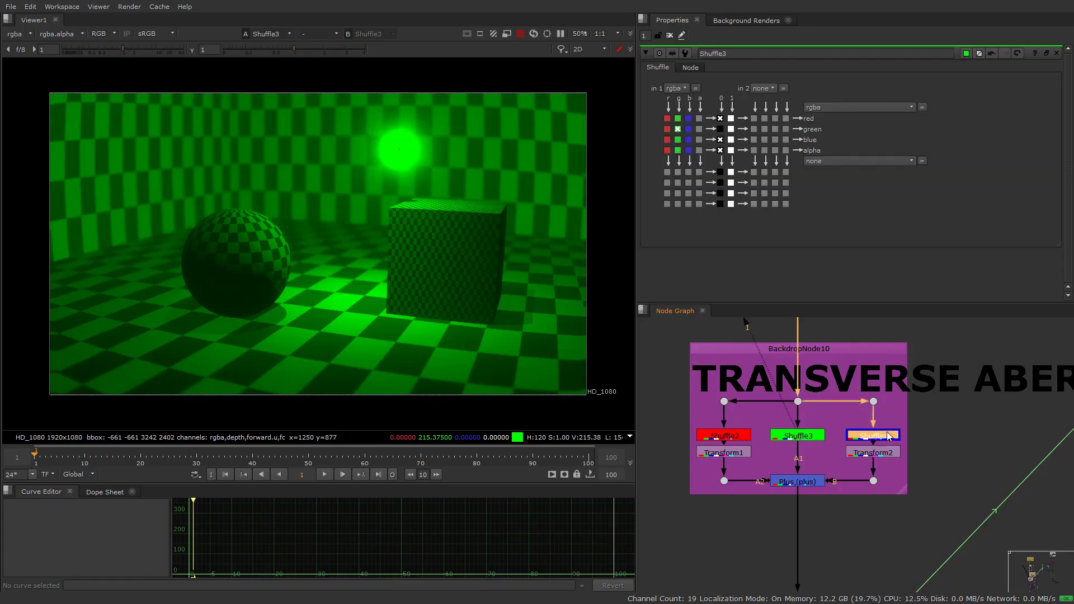
pyautogui.press('1')
pyautogui.doubleClick(873, 435)
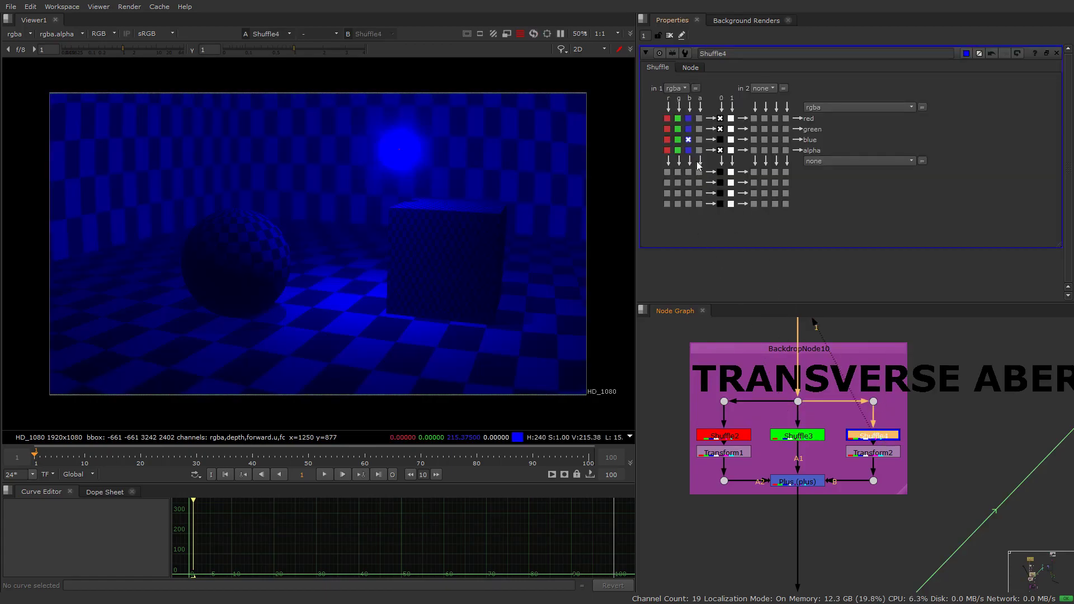
# Step: View the results of Transform1, Transform2 and the Plus merge in the transverse aberration section
pyautogui.moveTo(832, 450); pyautogui.dragTo(804, 473)
pyautogui.click(727, 453)
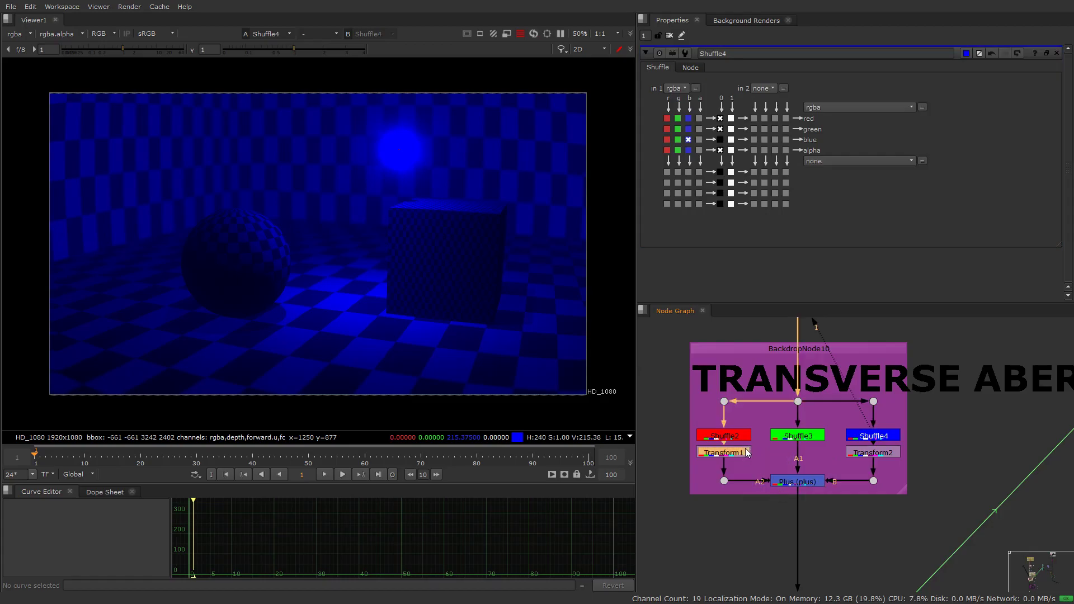
pyautogui.press('1')
pyautogui.click(878, 452)
pyautogui.press('1')
pyautogui.click(797, 481)
pyautogui.press('1')
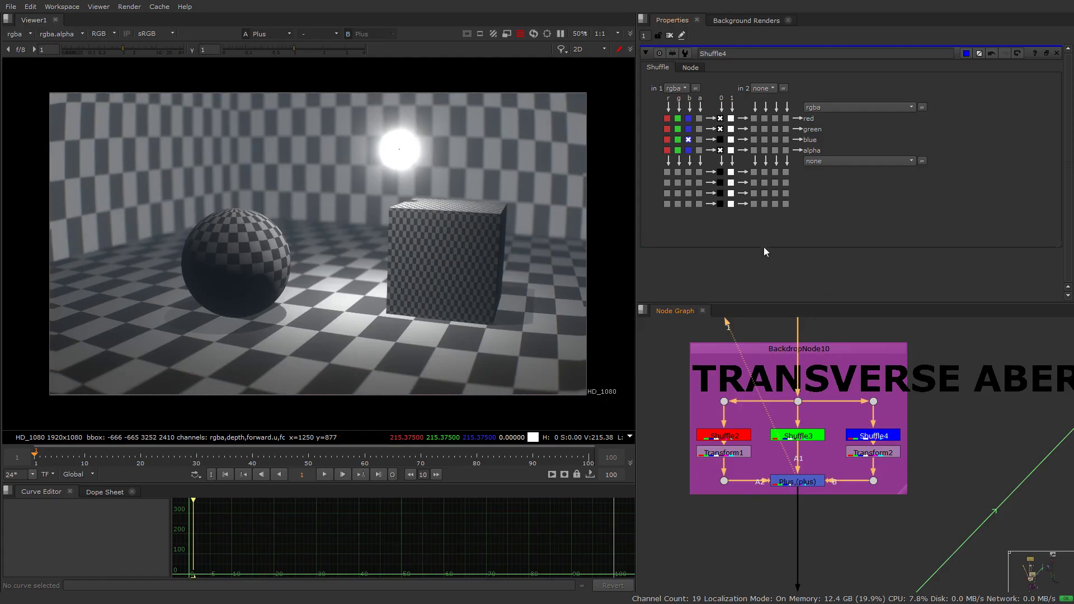
# Step: Return to the bloom section and view the Plus2 result for comparison with the transverse aberration output
pyautogui.moveTo(785, 328); pyautogui.dragTo(780, 413)
pyautogui.scroll(-4, 783, 373)
pyautogui.moveTo(791, 364); pyautogui.dragTo(752, 520)
pyautogui.moveTo(758, 359); pyautogui.dragTo(742, 535)
pyautogui.moveTo(724, 470); pyautogui.dragTo(761, 319)
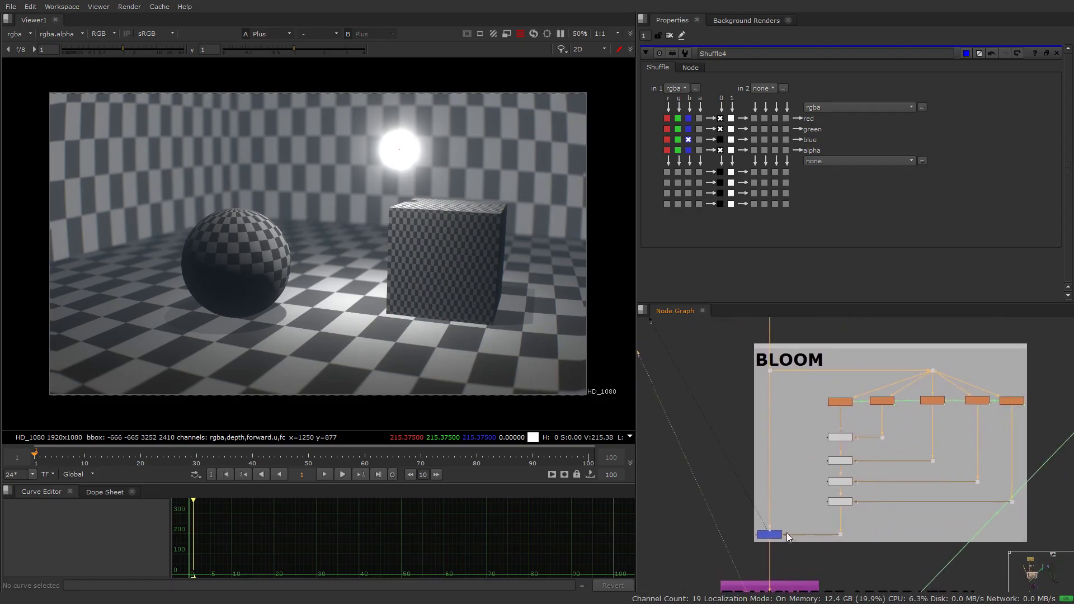
pyautogui.moveTo(786, 532); pyautogui.dragTo(815, 394)
pyautogui.moveTo(837, 449); pyautogui.dragTo(706, 345)
pyautogui.moveTo(732, 392); pyautogui.dragTo(713, 592)
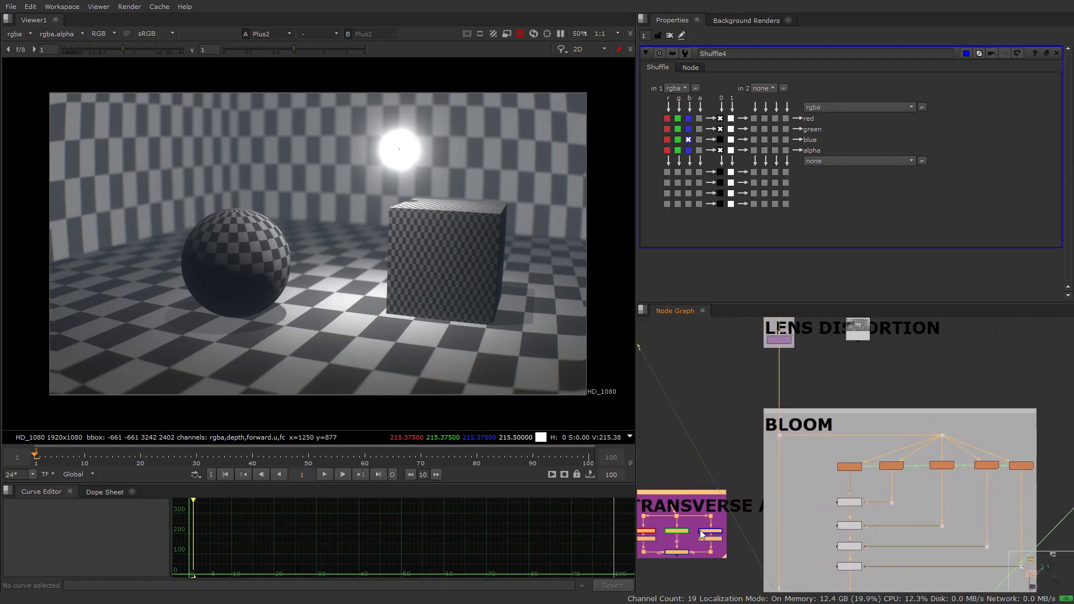
pyautogui.hotkey('ctrl', 'z')
pyautogui.moveTo(791, 551); pyautogui.dragTo(815, 319)
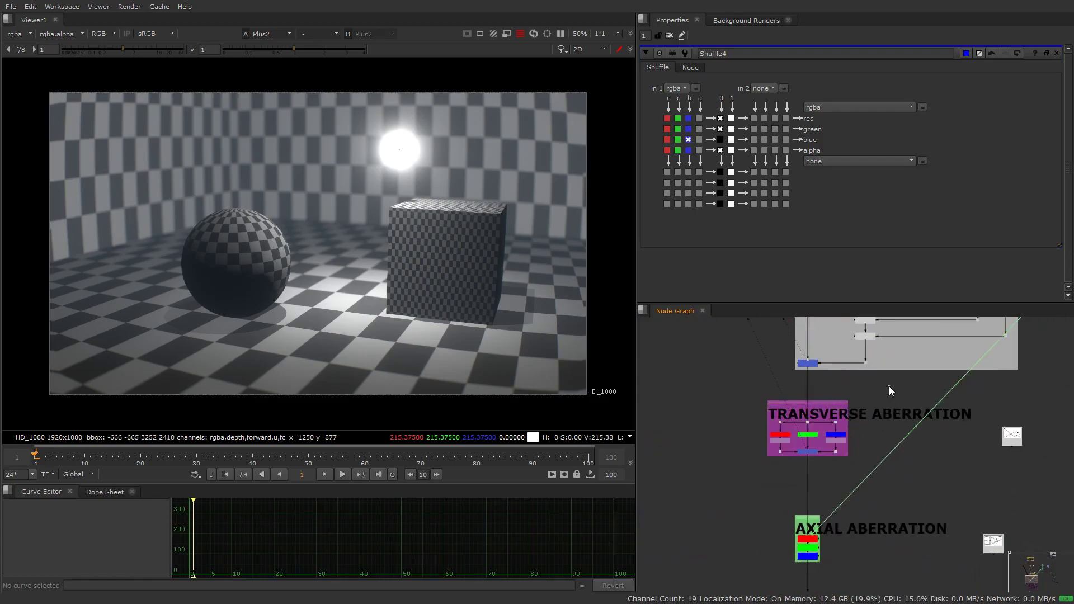
# Step: Examine how the Shuffle and Transform branches rejoin in the transverse aberration section, and select its Plus merge
pyautogui.scroll(-5, 826, 447)
pyautogui.moveTo(826, 434); pyautogui.dragTo(822, 477)
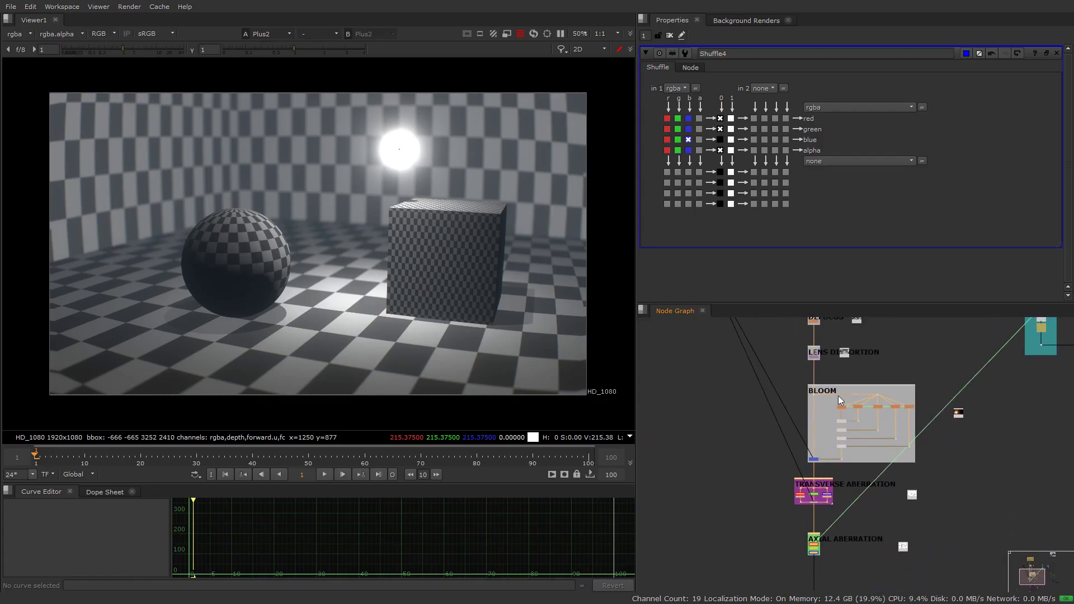
pyautogui.scroll(6, 838, 395)
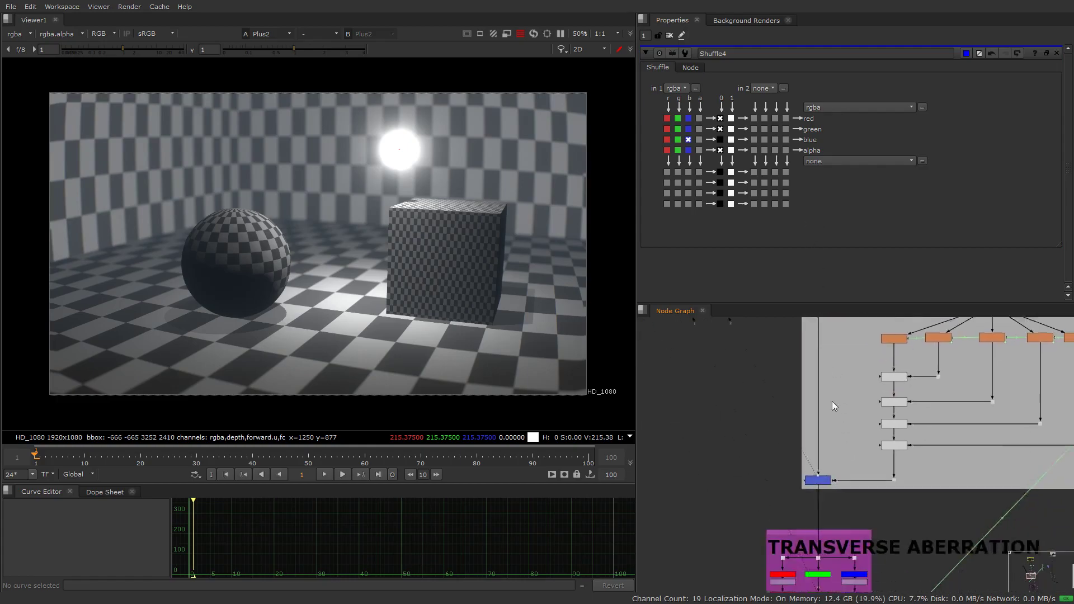
pyautogui.moveTo(813, 582); pyautogui.dragTo(844, 442)
pyautogui.scroll(4, 845, 442)
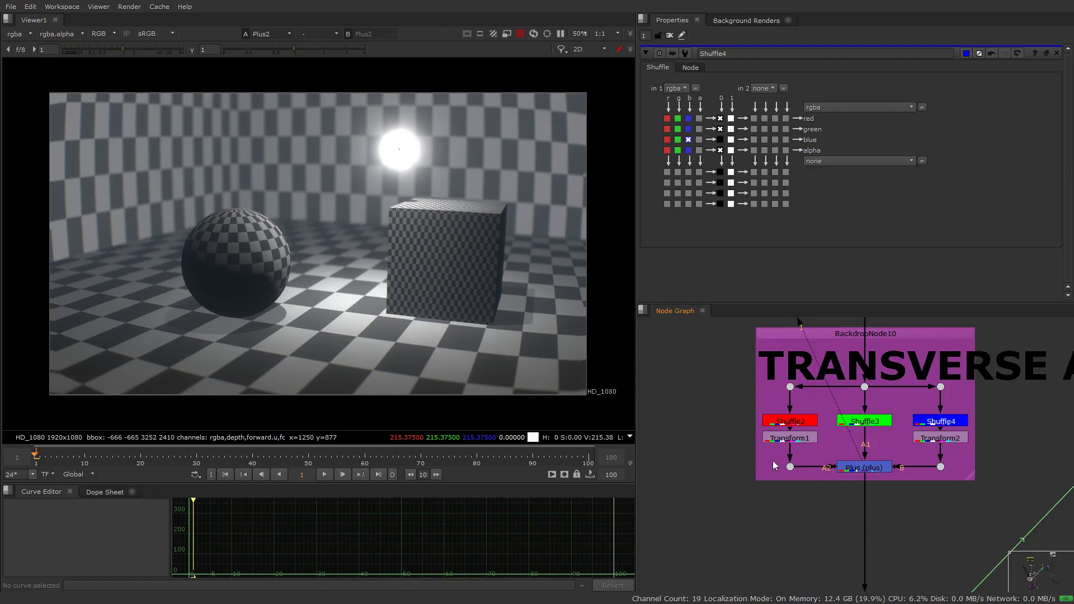
pyautogui.click(845, 467)
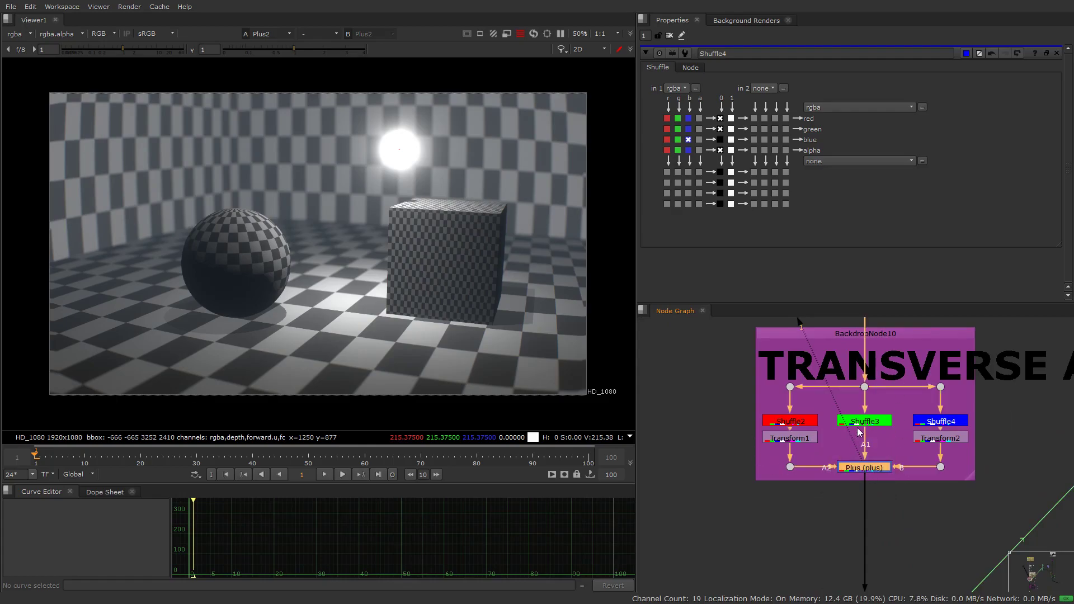
# Step: View the Read2 axial aberration diagram up close, examining where the colored rays meet relative to the image plane
pyautogui.scroll(6, 536, 291)
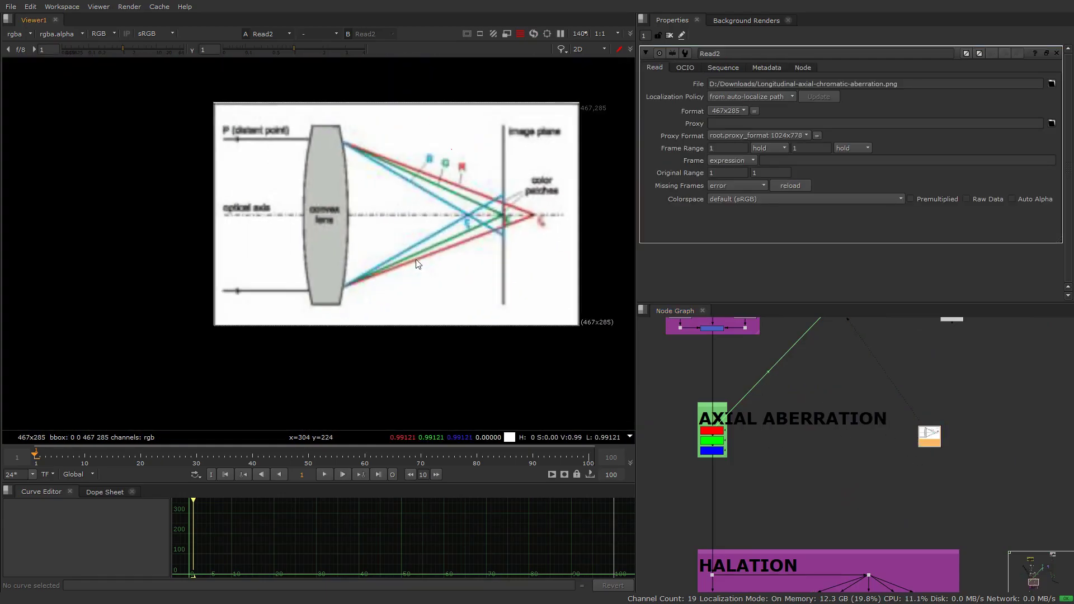
pyautogui.scroll(5, 524, 200)
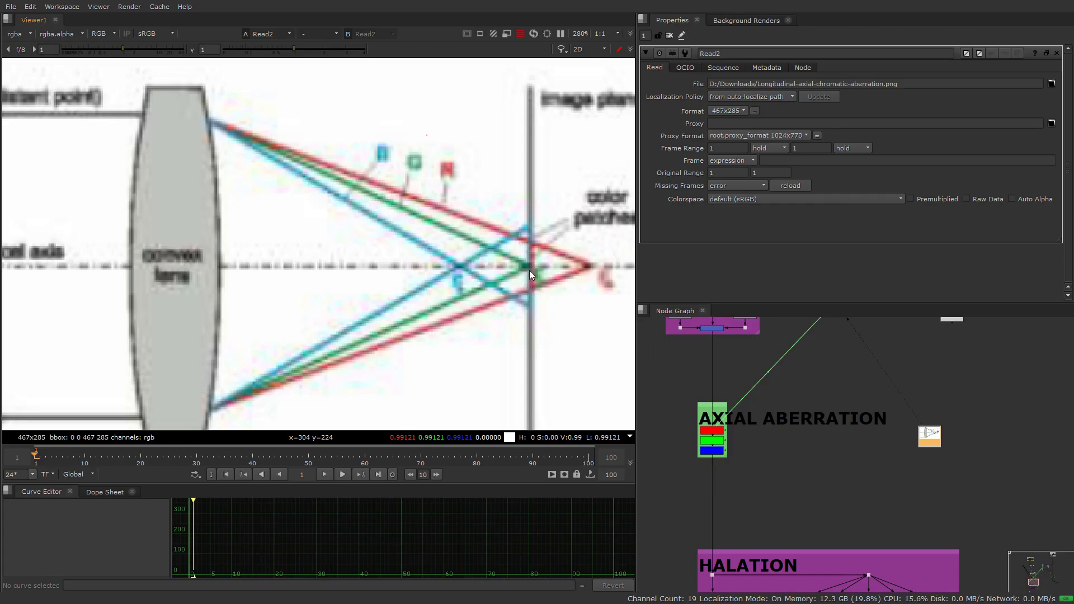
# Step: Open the settings of Blur2 in the axial aberration section and set the green channel's blur size to 0
pyautogui.scroll(5, 738, 414)
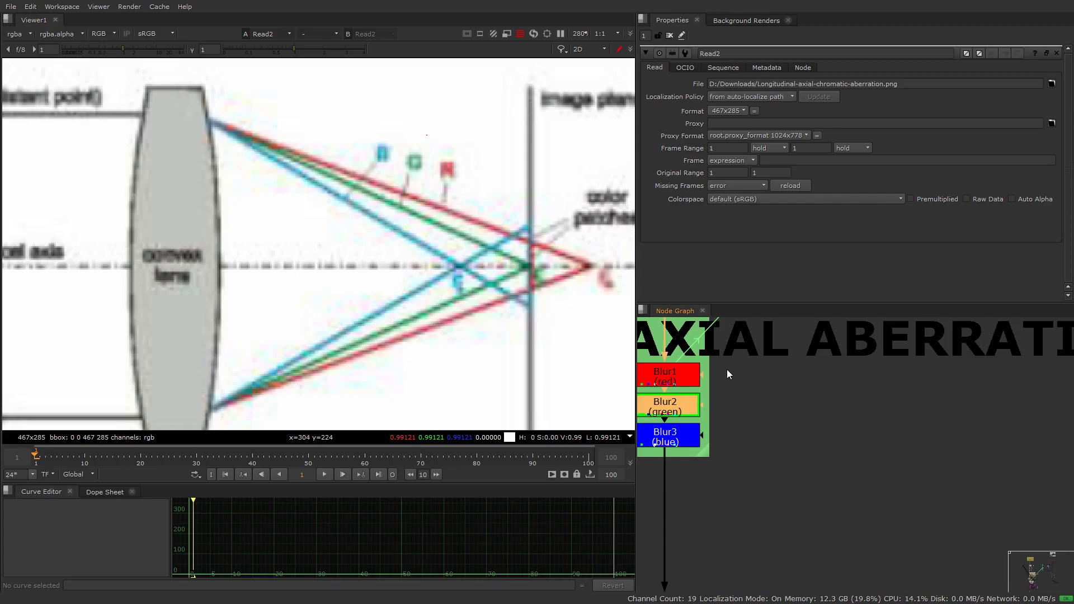
pyautogui.doubleClick(682, 404)
pyautogui.click(699, 96)
pyautogui.write('0')
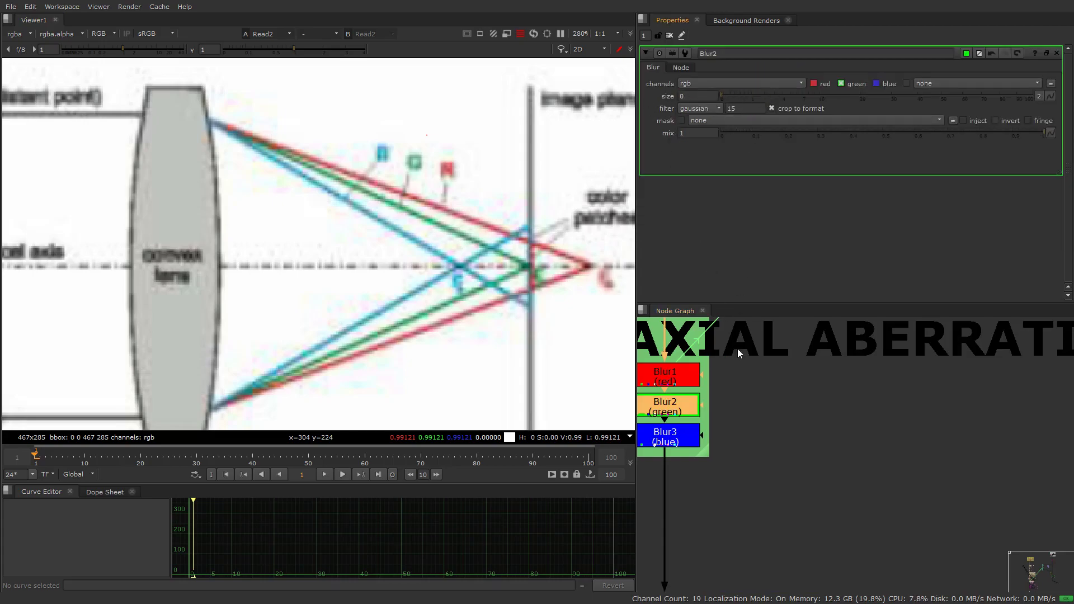
# Step: View the Blur1 result and examine the red fringing on the cube's checker pattern up close
pyautogui.click(665, 374)
pyautogui.press('1')
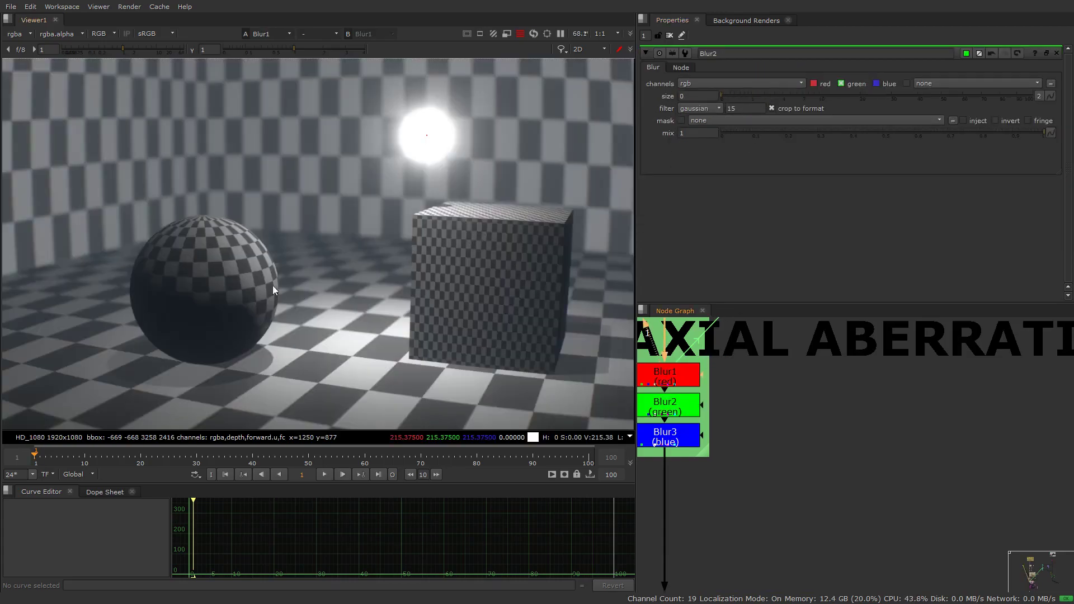
pyautogui.scroll(5, 445, 282)
pyautogui.scroll(5, 418, 297)
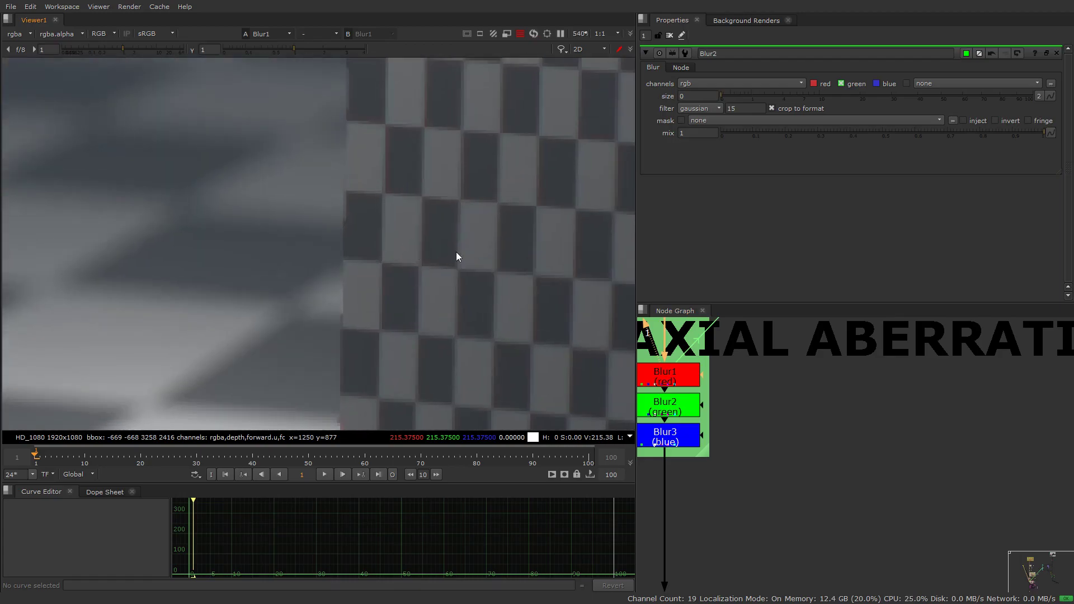
# Step: View the Blur3 result and examine the color fringing across the cube, sphere and background checkers
pyautogui.click(665, 435)
pyautogui.press('1')
pyautogui.click(664, 348)
pyautogui.scroll(-6, 484, 280)
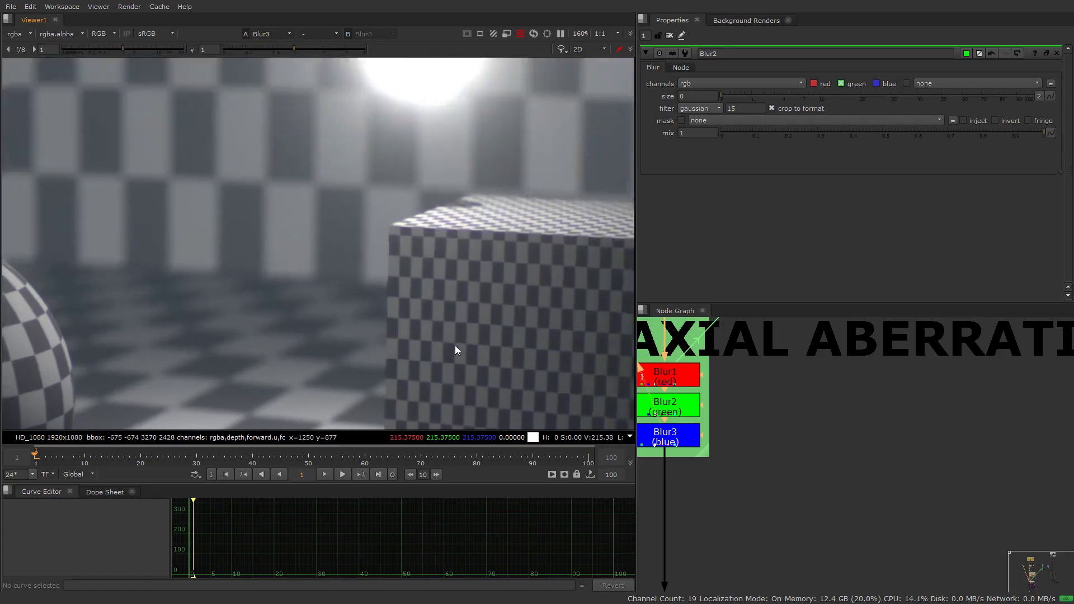
pyautogui.moveTo(395, 280); pyautogui.dragTo(439, 248)
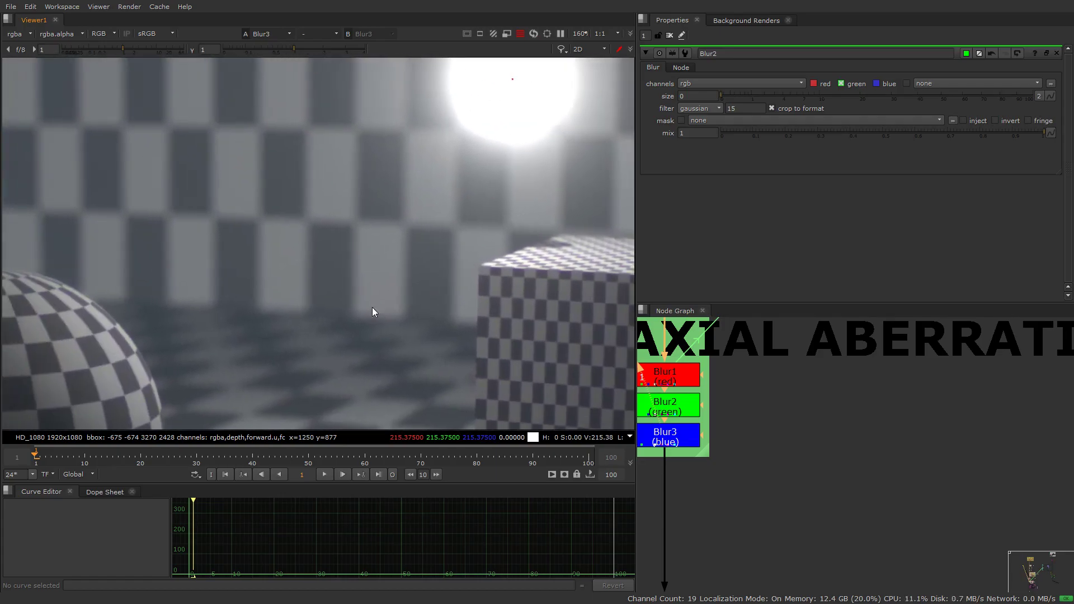
pyautogui.moveTo(261, 324); pyautogui.dragTo(501, 188)
pyautogui.moveTo(528, 223); pyautogui.dragTo(201, 322)
pyautogui.moveTo(473, 300); pyautogui.dragTo(375, 280)
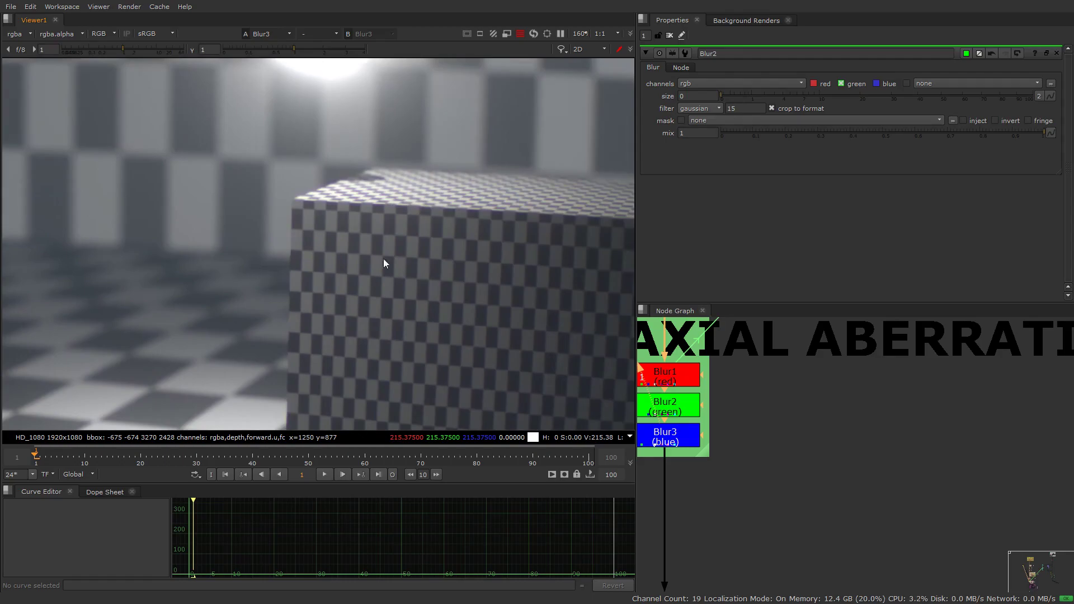
# Step: Return to the Read2 axial aberration diagram for comparison with the blurred scene
pyautogui.scroll(-3, 862, 369)
pyautogui.moveTo(1001, 338); pyautogui.dragTo(836, 367)
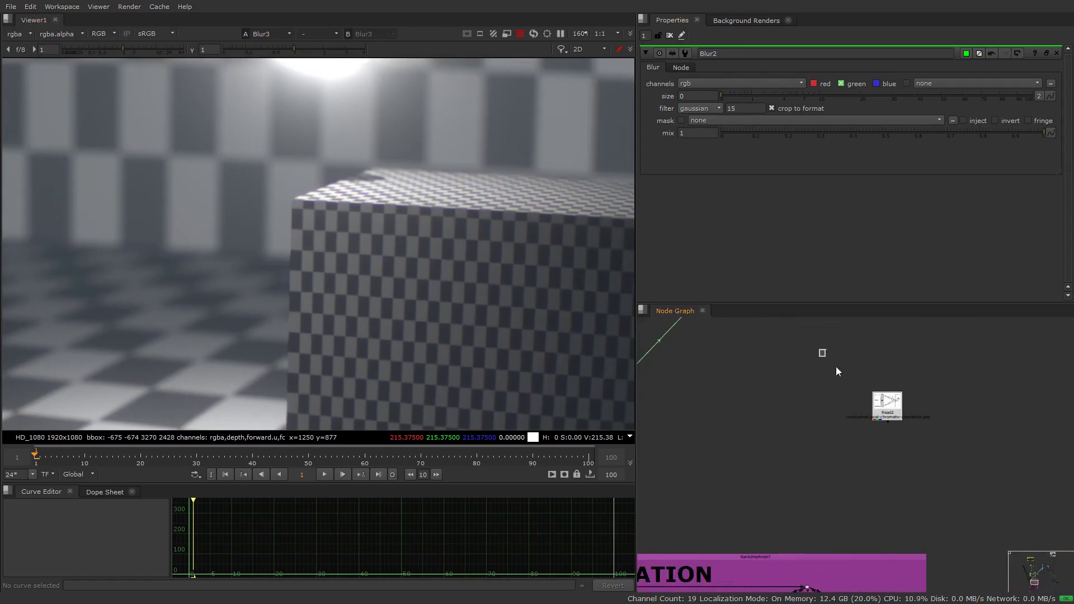
pyautogui.click(887, 405)
pyautogui.press('1')
# Step: View the Read5 night street photo beside the halation section and examine the red glow around its bright lights
pyautogui.moveTo(738, 489); pyautogui.dragTo(874, 338)
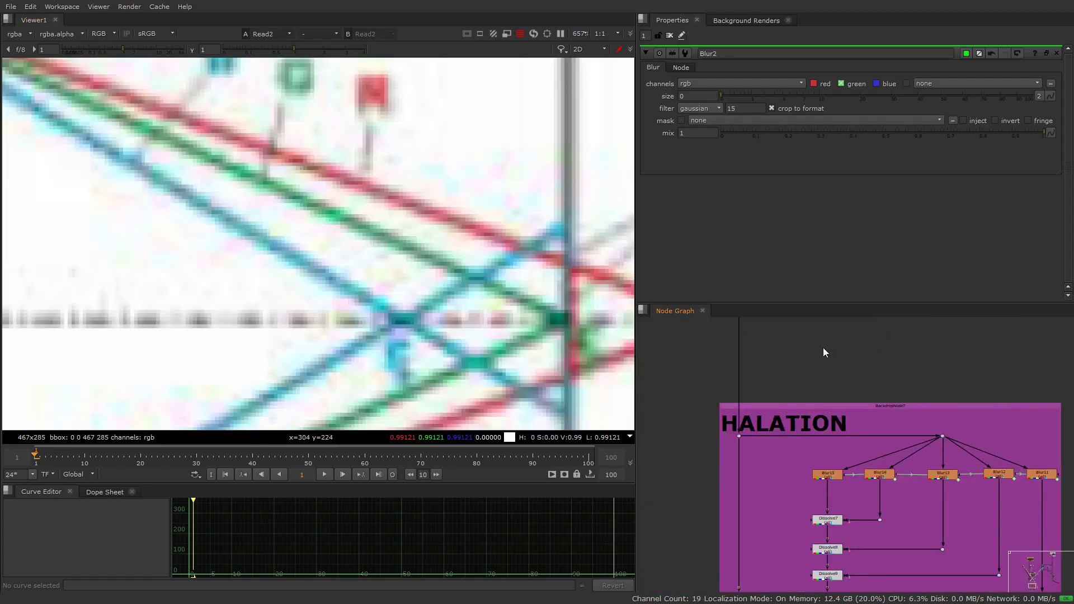
pyautogui.scroll(-4, 824, 349)
pyautogui.moveTo(794, 347); pyautogui.dragTo(793, 375)
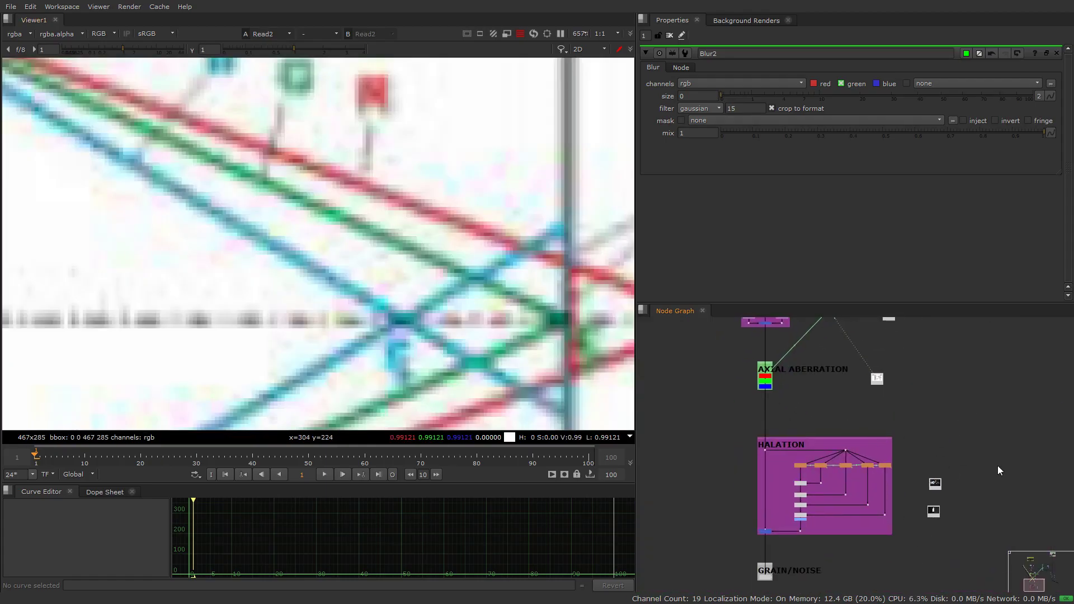
pyautogui.click(934, 484)
pyautogui.press('1')
pyautogui.scroll(-4, 476, 252)
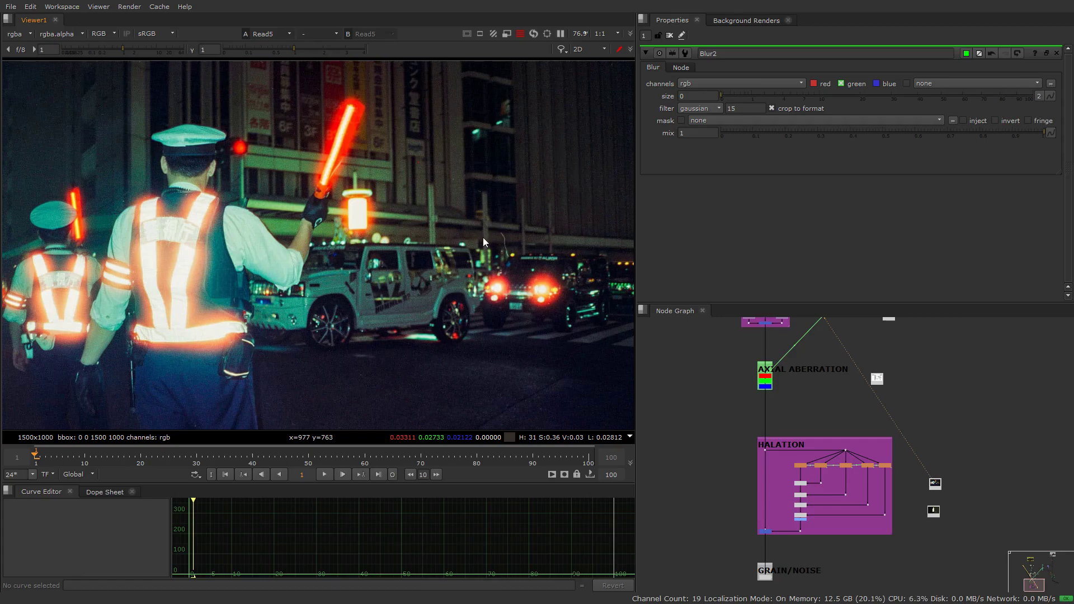
# Step: View the RotoPaint1 drawing of the lens, aperture and sensor, and examine the light path through the lens
pyautogui.moveTo(733, 344); pyautogui.dragTo(771, 494)
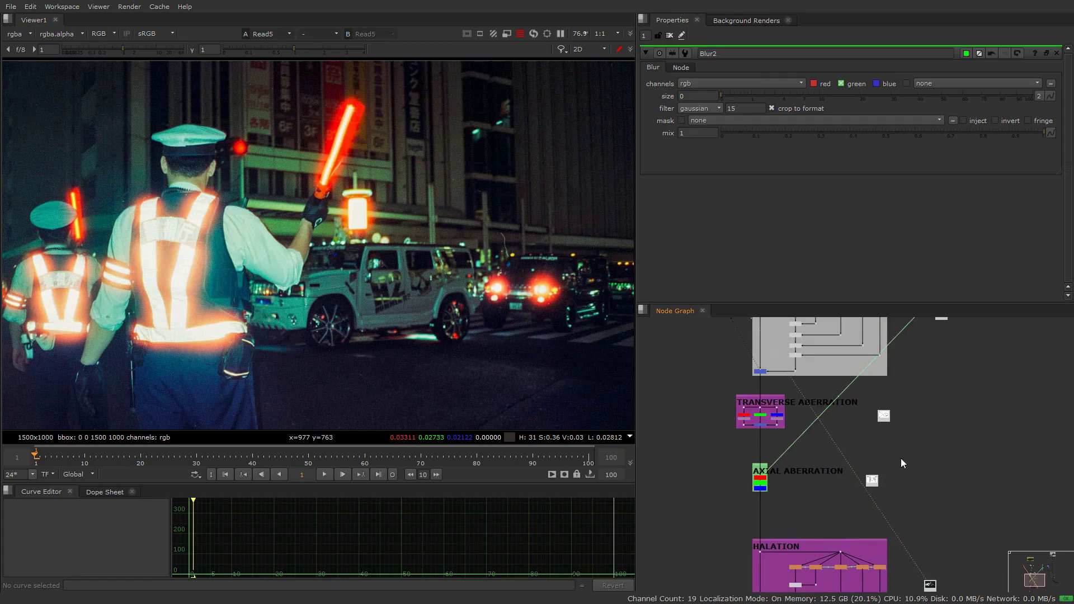
pyautogui.press('3')
pyautogui.moveTo(596, 273)
pyautogui.mouseDown()
pyautogui.moveTo(416, 193)
pyautogui.moveTo(415, 326)
pyautogui.mouseUp()
pyautogui.scroll(3, 425, 206)
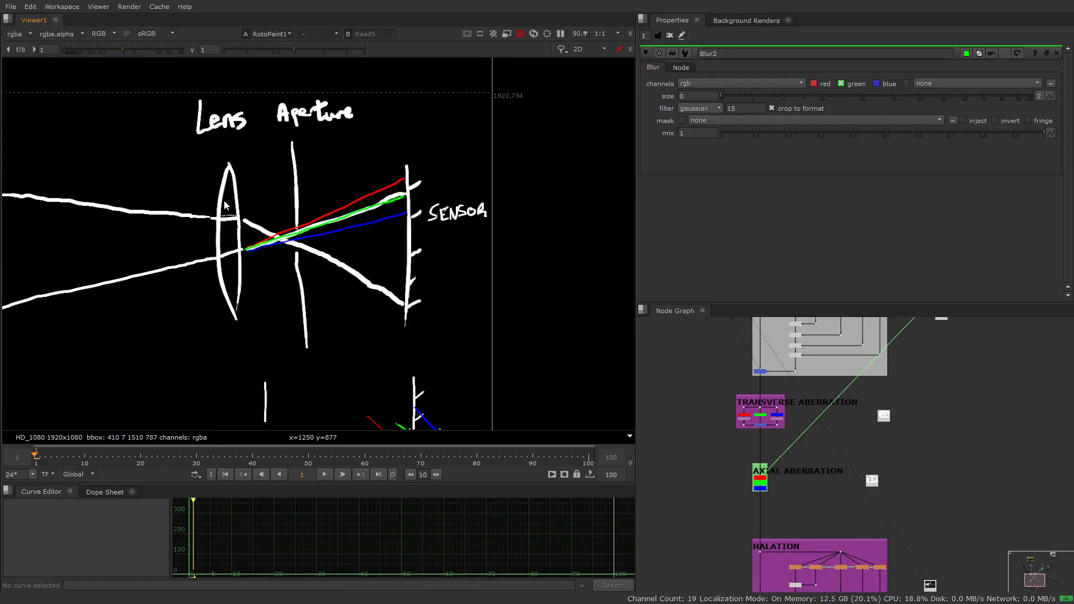
pyautogui.moveTo(223, 202)
pyautogui.mouseDown()
pyautogui.moveTo(221, 264)
pyautogui.moveTo(230, 306)
pyautogui.mouseUp()
# Step: View the Blur3 result of the axial aberration section again on the 3D scene
pyautogui.moveTo(859, 425); pyautogui.dragTo(878, 359)
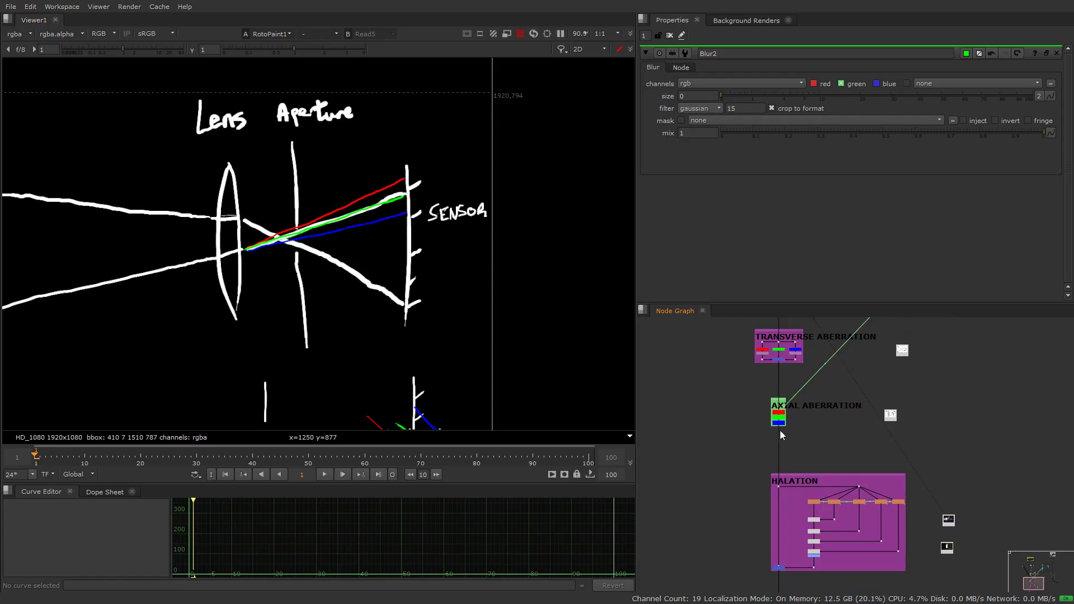
pyautogui.scroll(3, 781, 435)
pyautogui.press('1')
pyautogui.scroll(2, 777, 395)
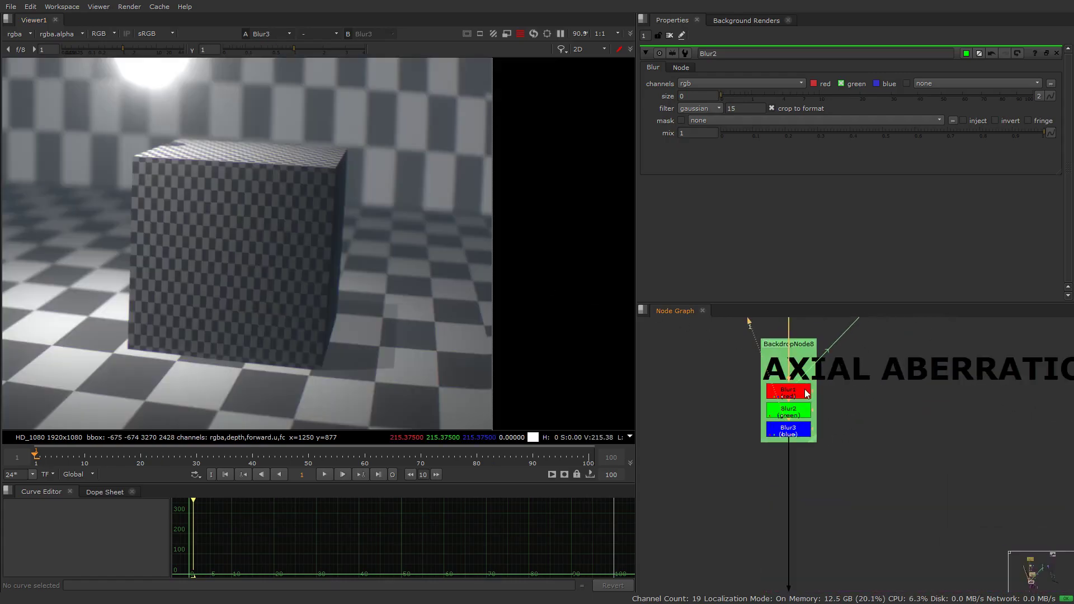
# Step: Examine the halation section's Blur and Dissolve chain, and view the tinted result of Multiply3
pyautogui.moveTo(935, 432); pyautogui.dragTo(796, 468)
pyautogui.scroll(-4, 868, 433)
pyautogui.scroll(-3, 797, 476)
pyautogui.moveTo(800, 537); pyautogui.dragTo(872, 405)
pyautogui.scroll(4, 903, 384)
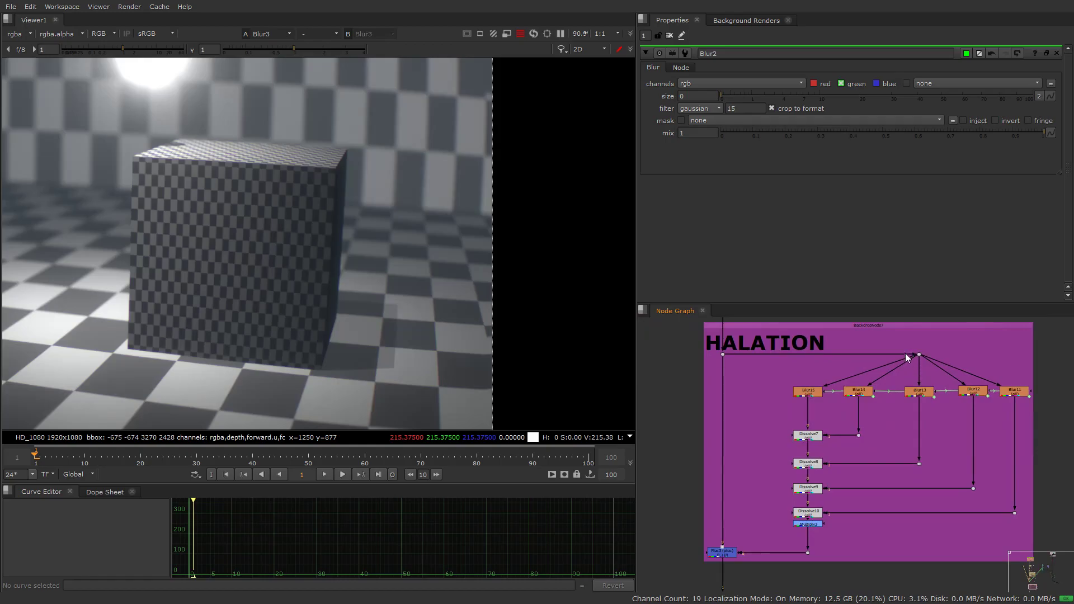
pyautogui.moveTo(750, 457); pyautogui.dragTo(753, 455)
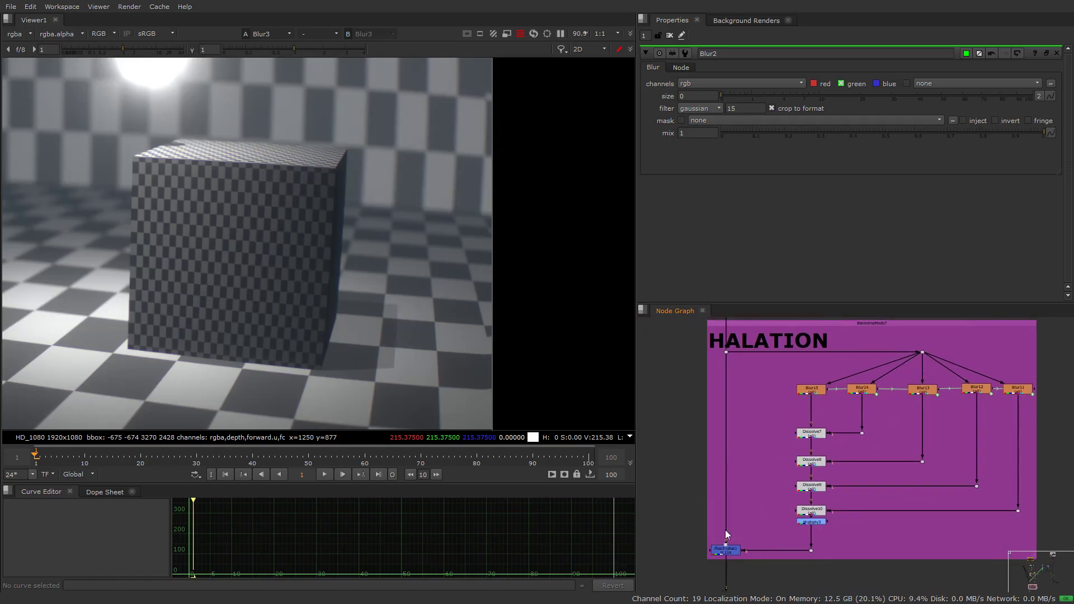
pyautogui.click(725, 550)
pyautogui.click(825, 522)
pyautogui.press('1')
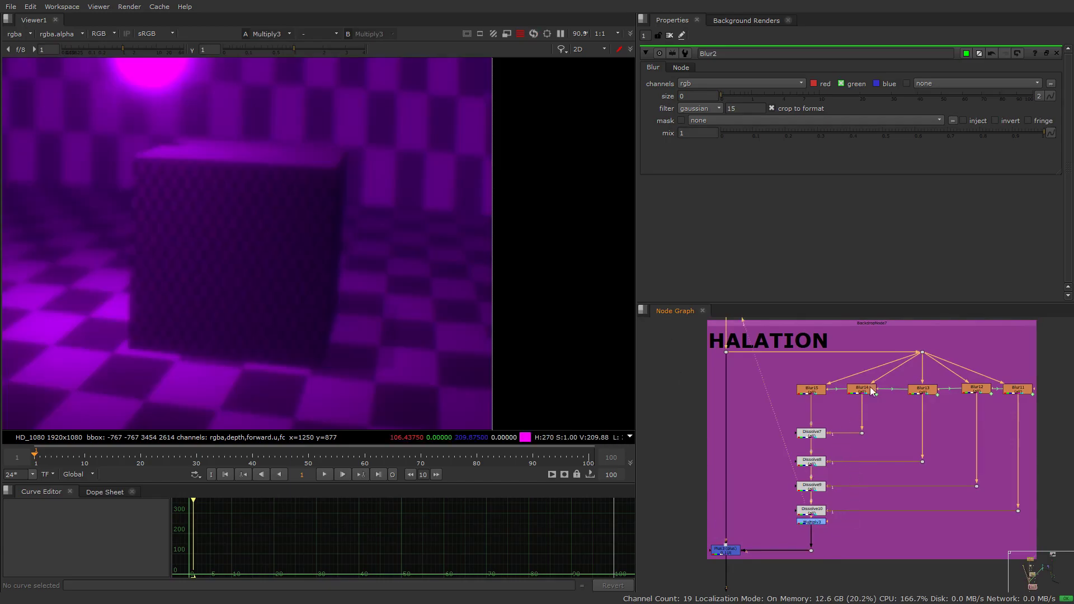
# Step: View the Read5 street photo again and examine the halation on the officers' vests and the car headlights
pyautogui.moveTo(870, 388); pyautogui.dragTo(820, 499)
pyautogui.moveTo(971, 406); pyautogui.dragTo(771, 498)
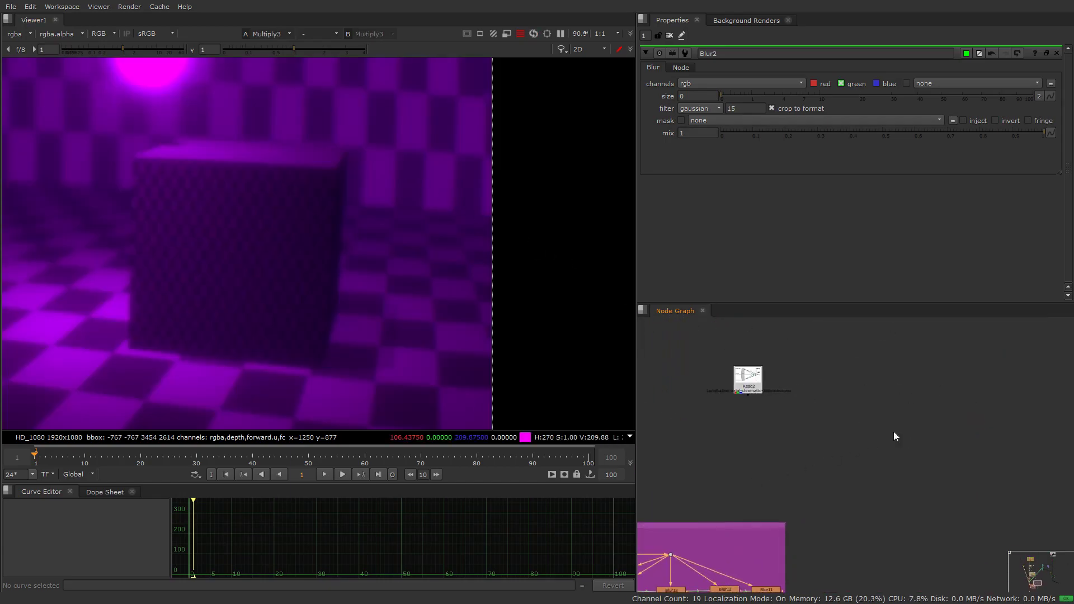
pyautogui.moveTo(906, 565); pyautogui.dragTo(864, 365)
pyautogui.click(848, 438)
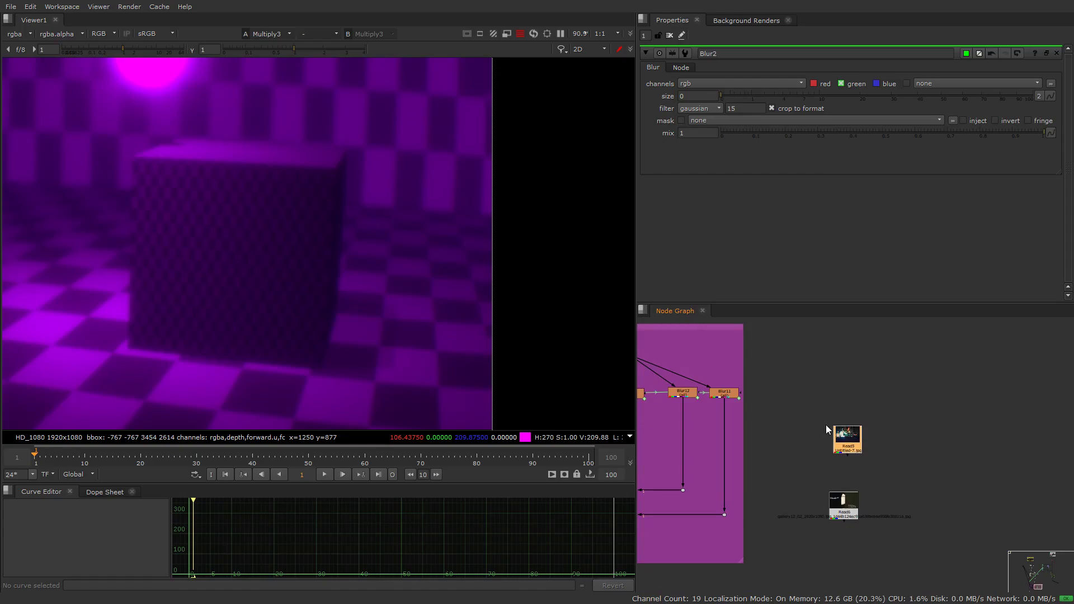
pyautogui.press('1')
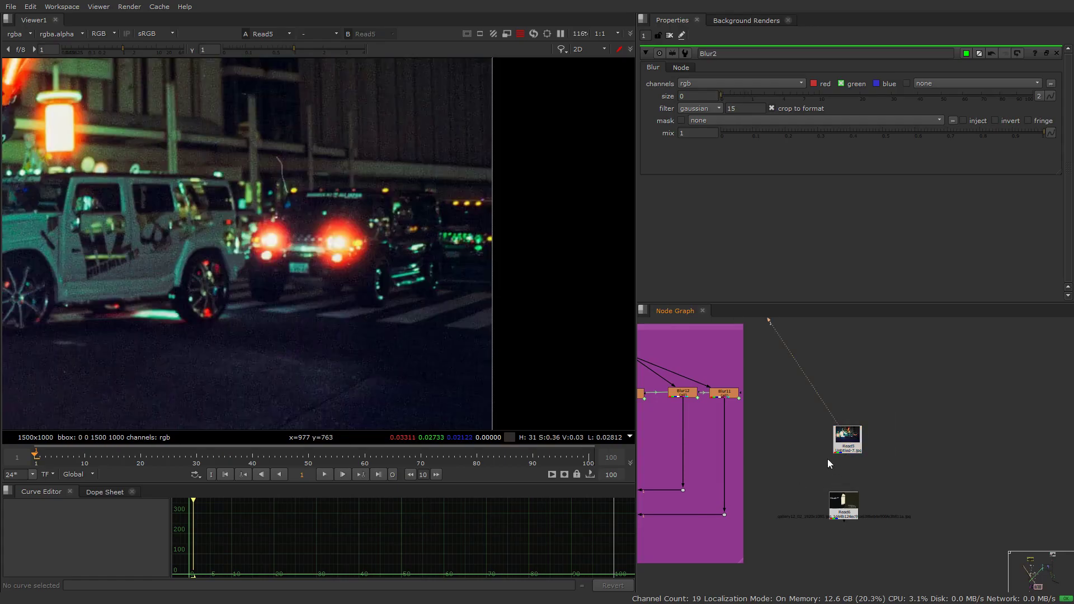
pyautogui.moveTo(264, 209); pyautogui.dragTo(528, 264)
# Step: View the result of the Plus3 merge at the end of the halation section
pyautogui.moveTo(666, 422); pyautogui.dragTo(831, 262)
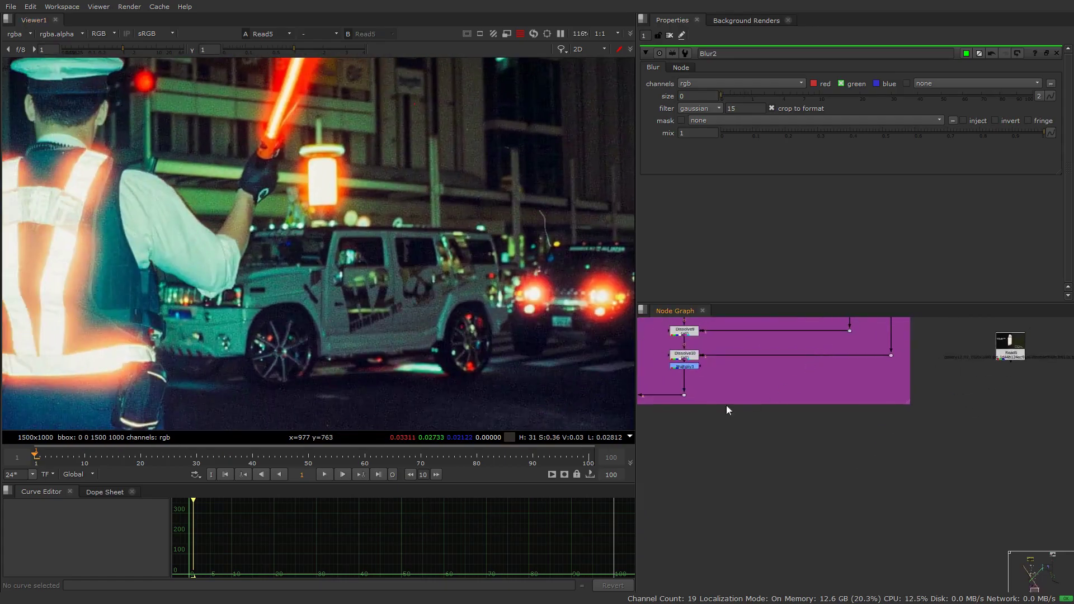
pyautogui.moveTo(647, 378); pyautogui.dragTo(833, 384)
pyautogui.click(785, 399)
pyautogui.press('1')
# Step: Tint Multiply3 orange with red 1, green about 0.18 and blue 0
pyautogui.doubleClick(867, 372)
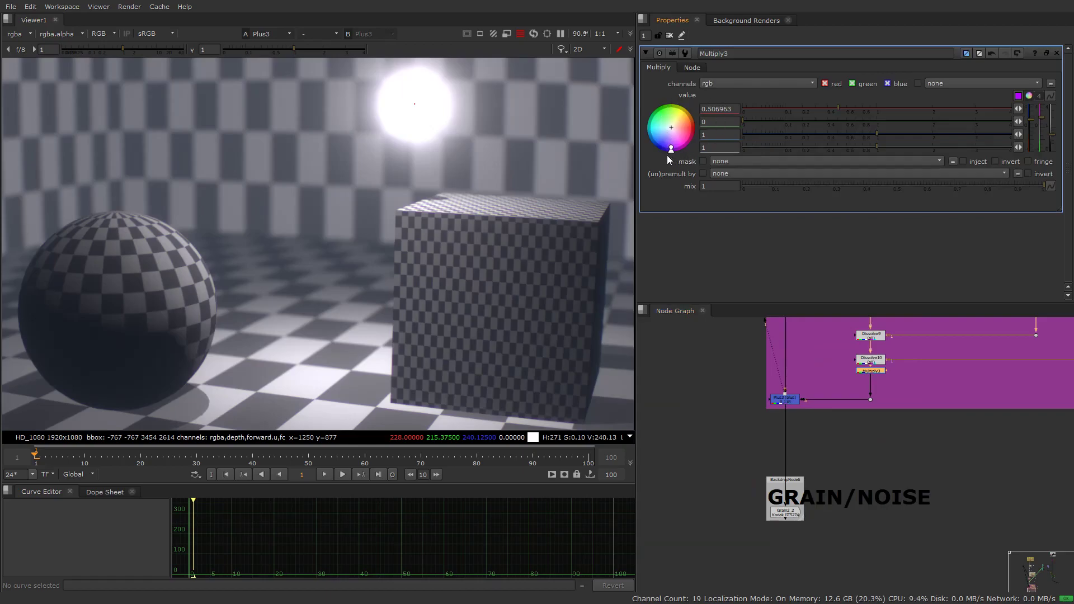
pyautogui.moveTo(670, 149); pyautogui.dragTo(706, 126)
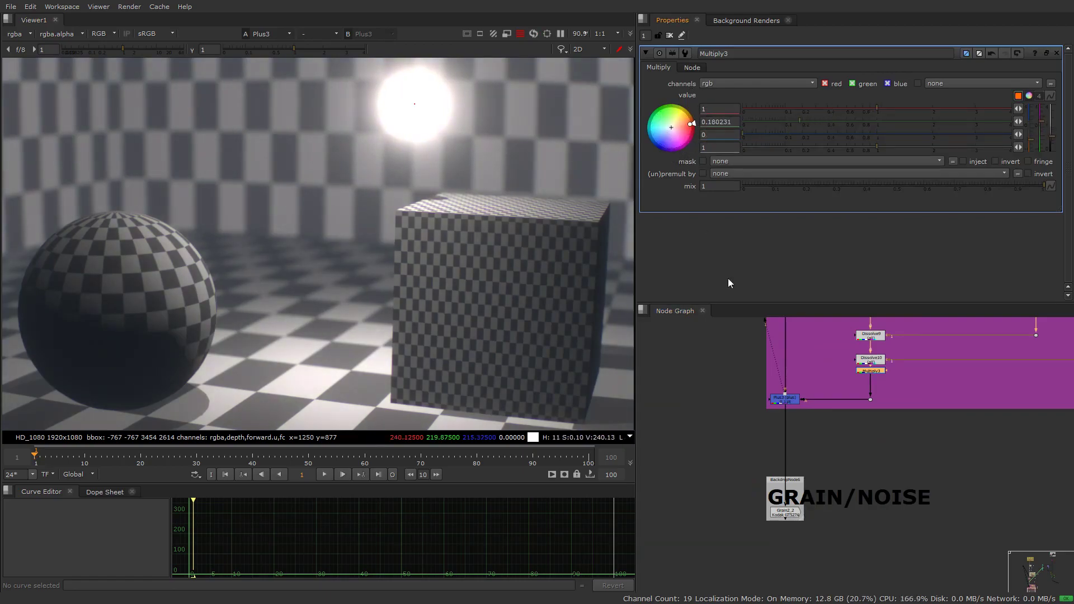
# Step: Set the Plus3 merge's mix to 0.542, inspect the glow at a viewer gain of 0.48, and reset the gain
pyautogui.doubleClick(794, 400)
pyautogui.moveTo(820, 193); pyautogui.dragTo(904, 197)
pyautogui.moveTo(105, 52); pyautogui.dragTo(112, 52)
pyautogui.scroll(-3, 242, 146)
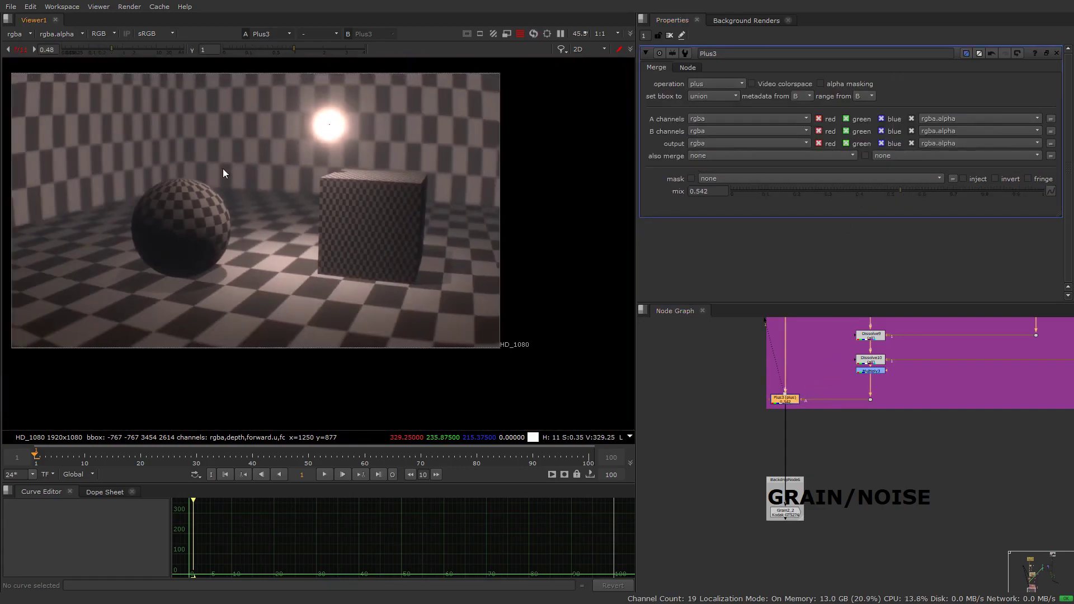
pyautogui.scroll(1, 267, 173)
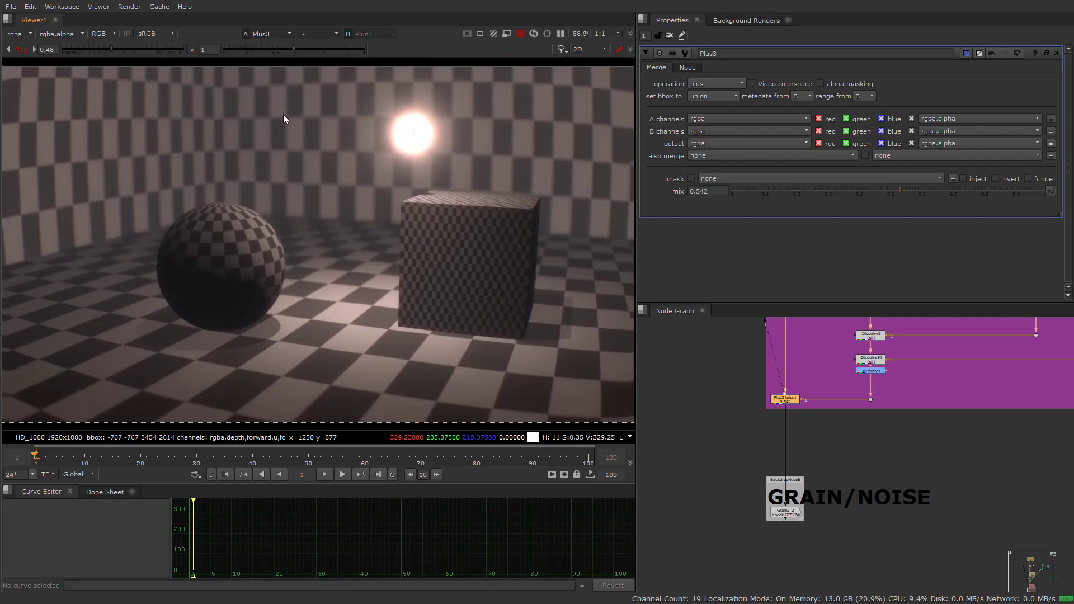
pyautogui.click(21, 48)
# Step: Tint the Multiply3 halation magenta with red about 0.69, green 0 and blue 1
pyautogui.click(871, 435)
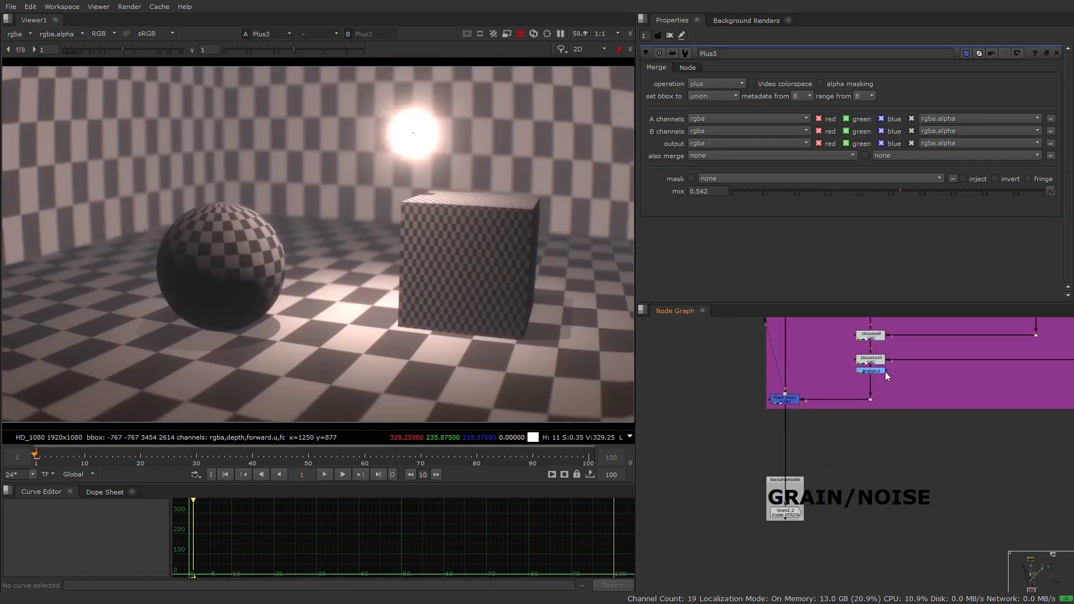
pyautogui.doubleClick(871, 371)
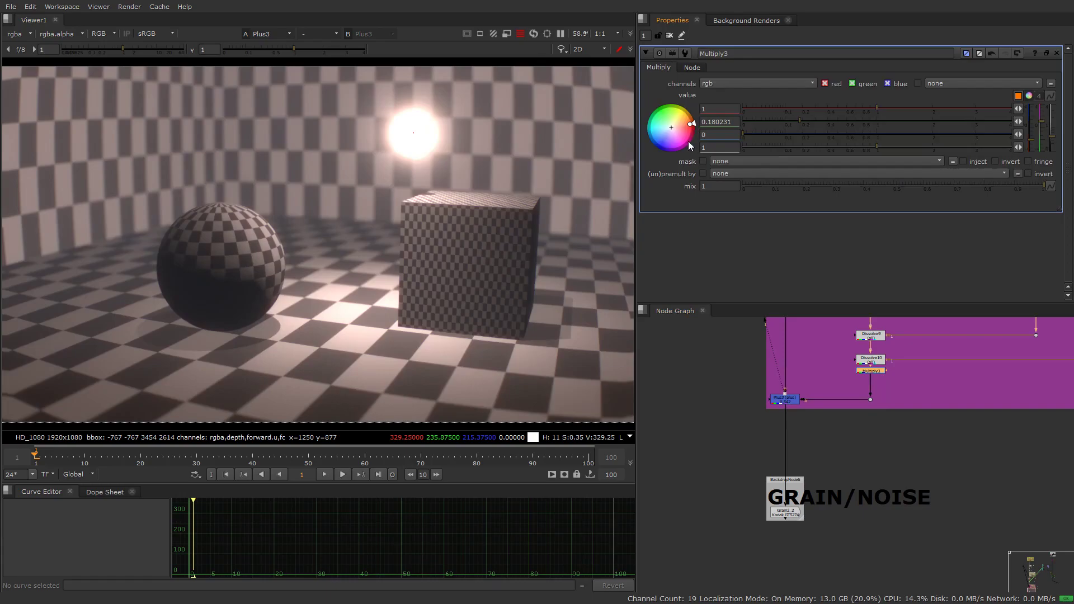
pyautogui.moveTo(689, 146); pyautogui.dragTo(675, 149)
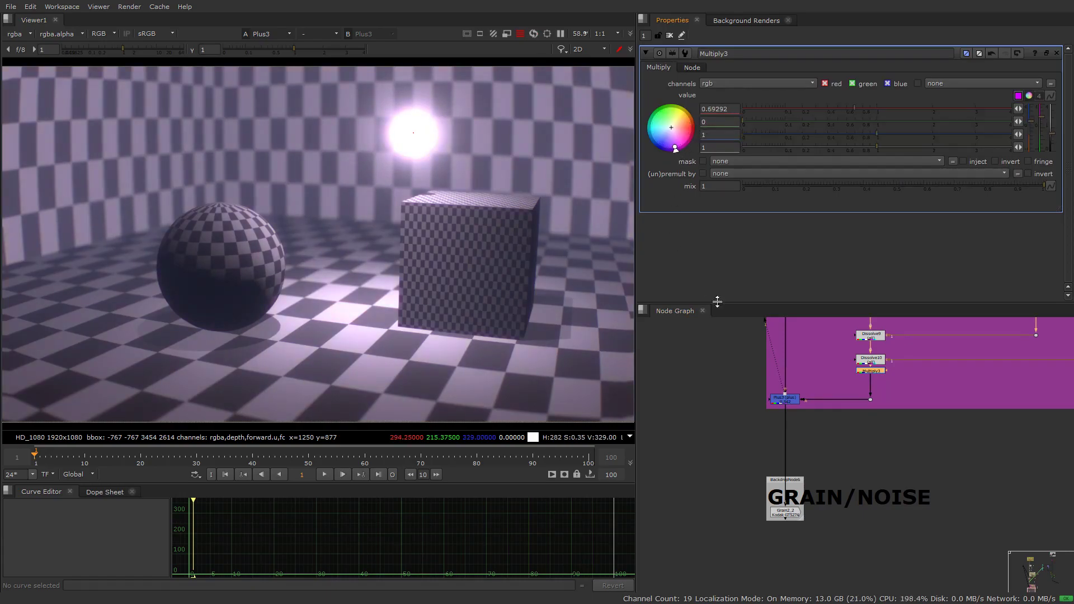
# Step: Set the mix of the Plus3 halation merge to 0.298
pyautogui.click(785, 400)
pyautogui.doubleClick(785, 399)
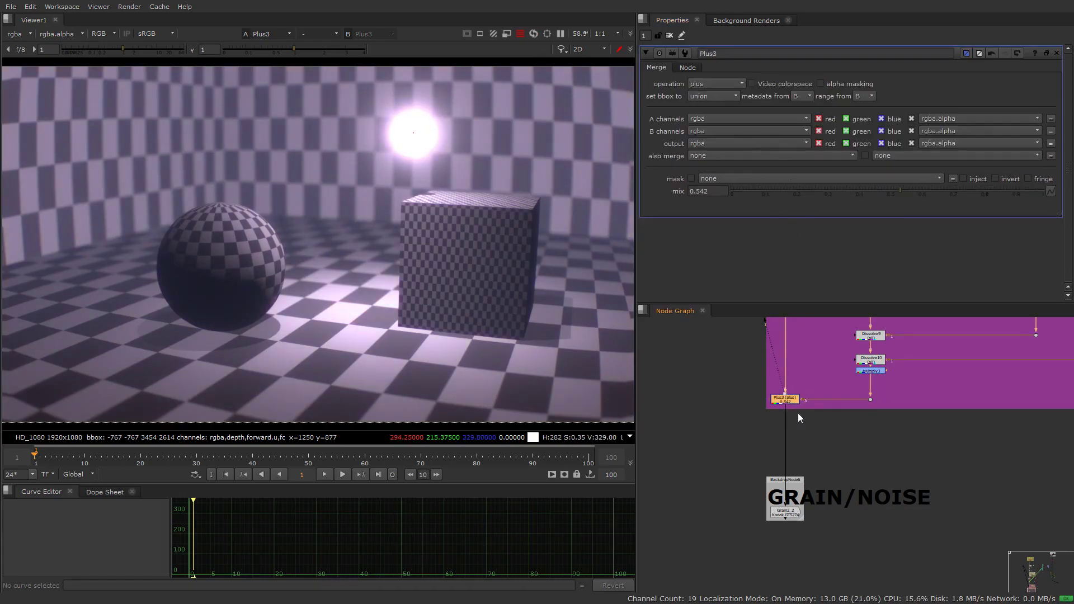
pyautogui.scroll(3, 798, 413)
pyautogui.moveTo(850, 192); pyautogui.dragTo(828, 191)
pyautogui.click(687, 68)
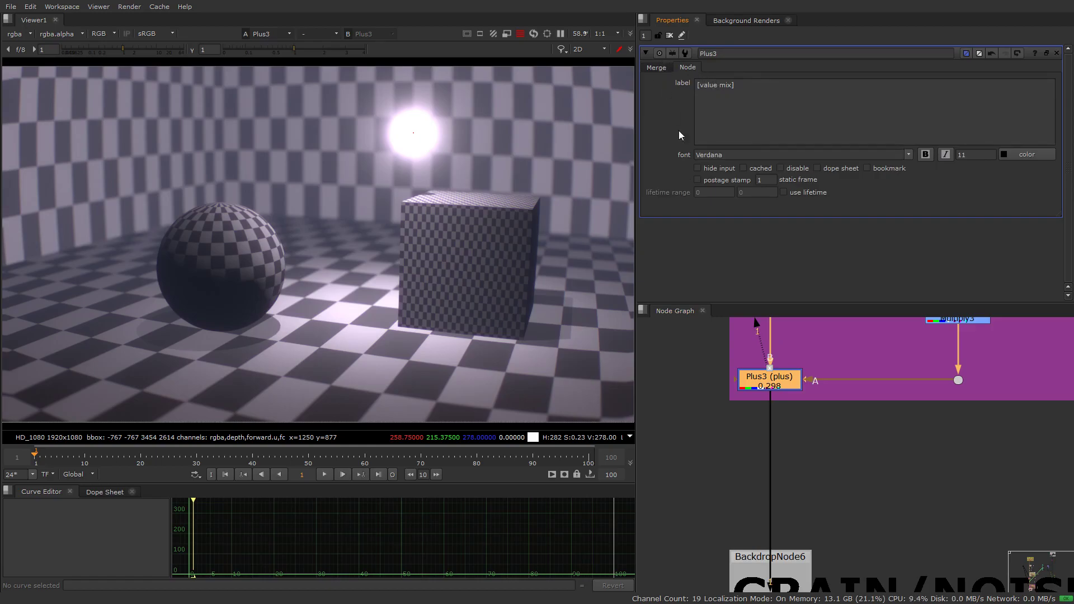
pyautogui.click(657, 68)
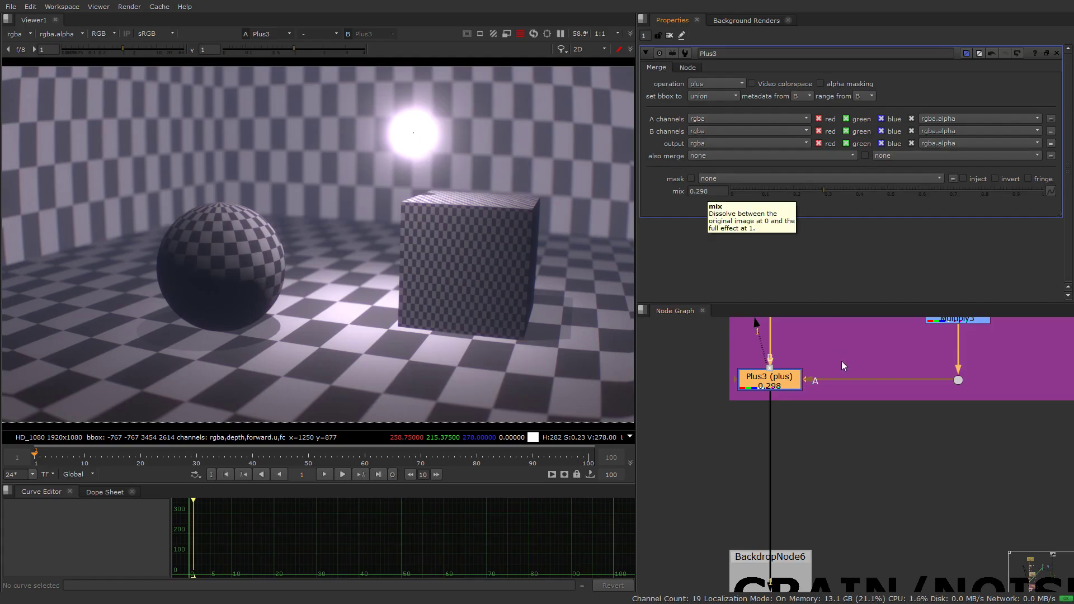
# Step: View the Grain2_2 node's output and play the sequence to inspect the grain up close and at full frame
pyautogui.click(811, 431)
pyautogui.scroll(-3, 815, 415)
pyautogui.moveTo(824, 461); pyautogui.dragTo(730, 417)
pyautogui.press('1')
pyautogui.click(810, 384)
pyautogui.scroll(5, 525, 147)
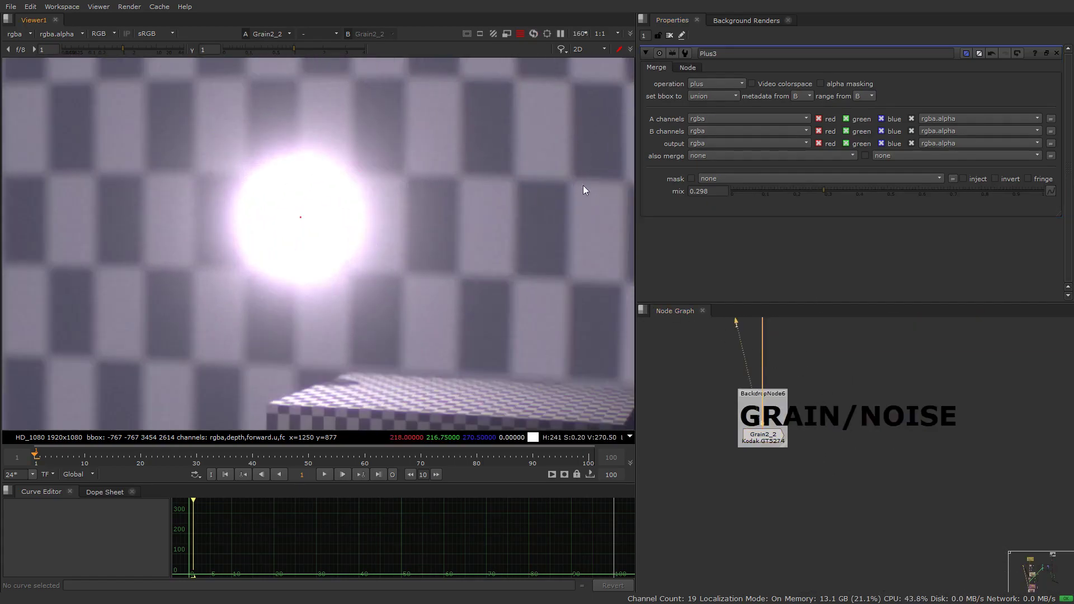
pyautogui.press('l')
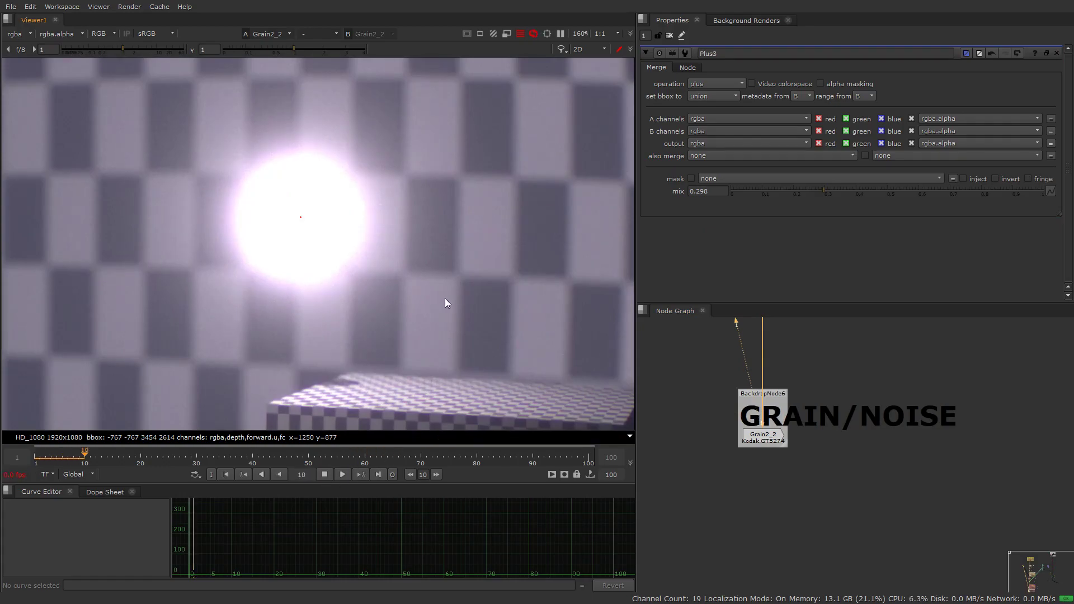
pyautogui.press('f')
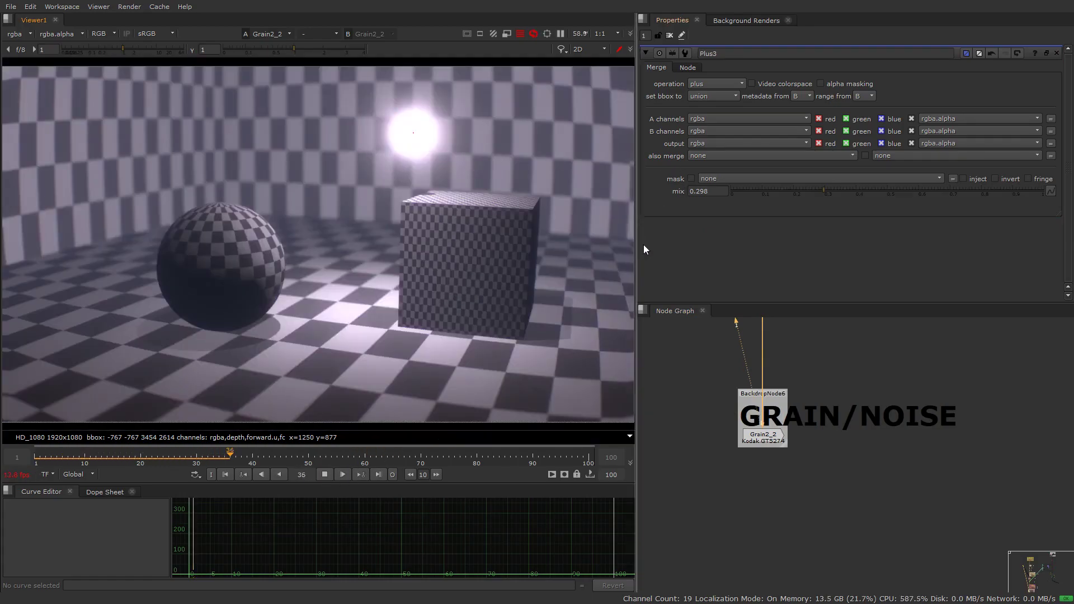
pyautogui.click(325, 474)
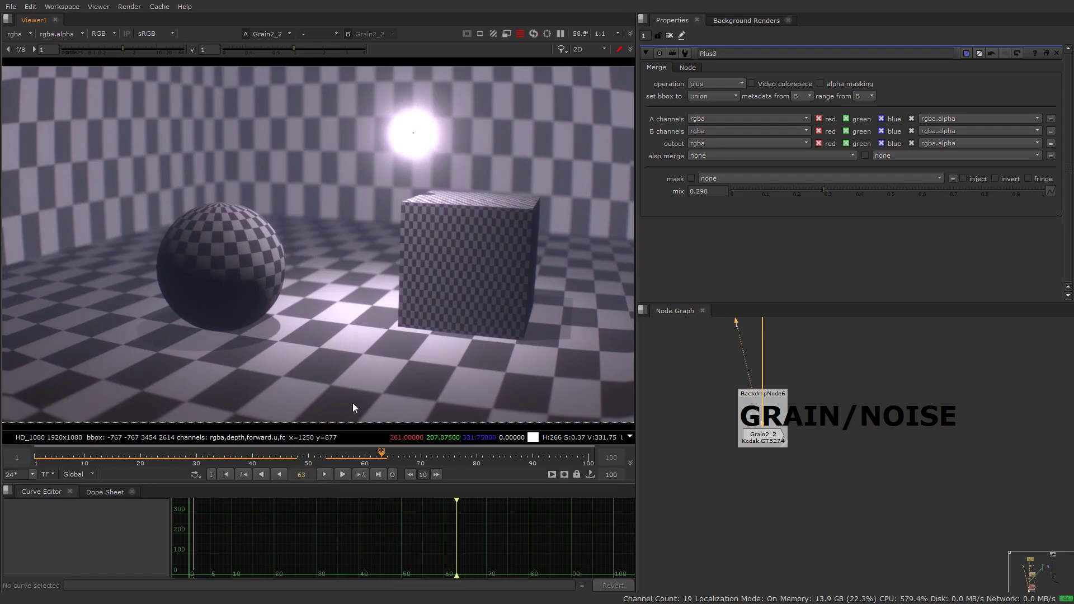
# Step: Compare the generic 3D scene's FrameHold output with the final Grain2_2 result in the viewer
pyautogui.scroll(-5, 802, 357)
pyautogui.moveTo(802, 357); pyautogui.dragTo(748, 565)
pyautogui.moveTo(748, 324); pyautogui.dragTo(756, 426)
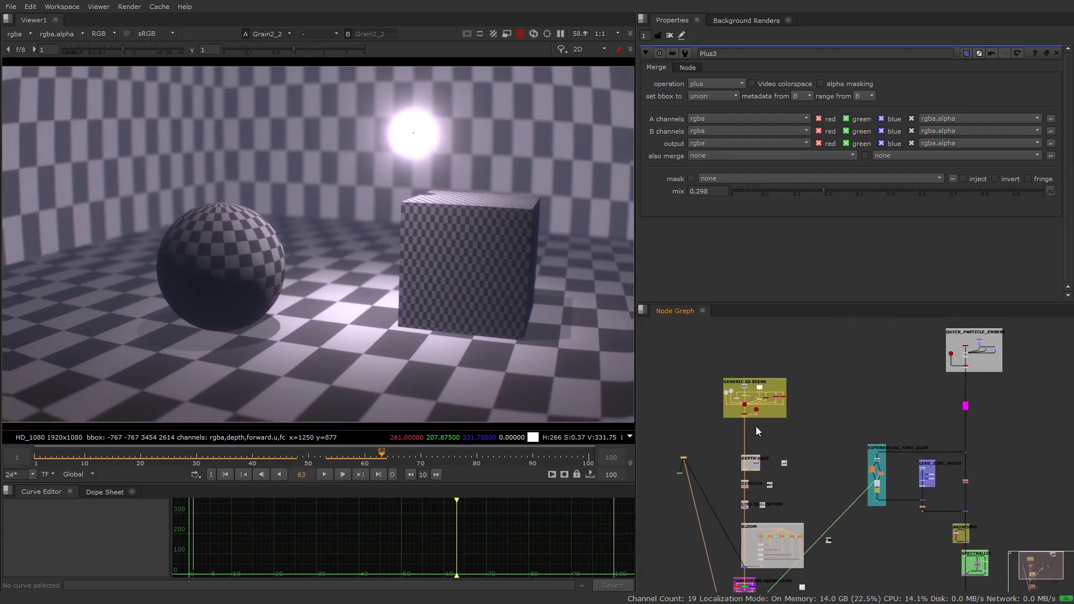
pyautogui.scroll(5, 766, 399)
pyautogui.click(756, 428)
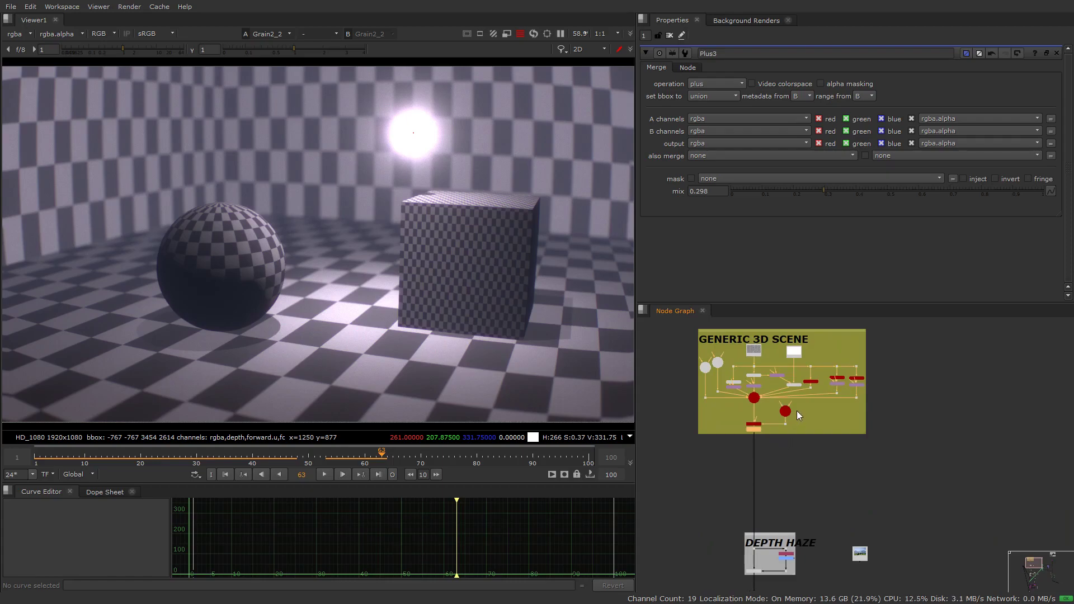
pyautogui.press('1')
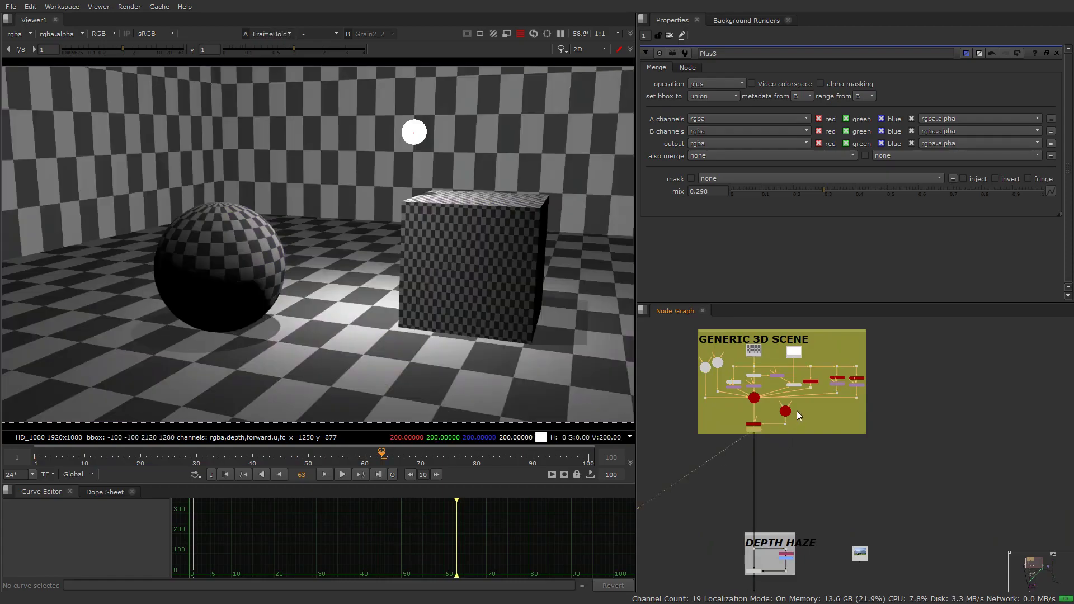
pyautogui.press('1')
pyautogui.press('2')
pyautogui.press('1')
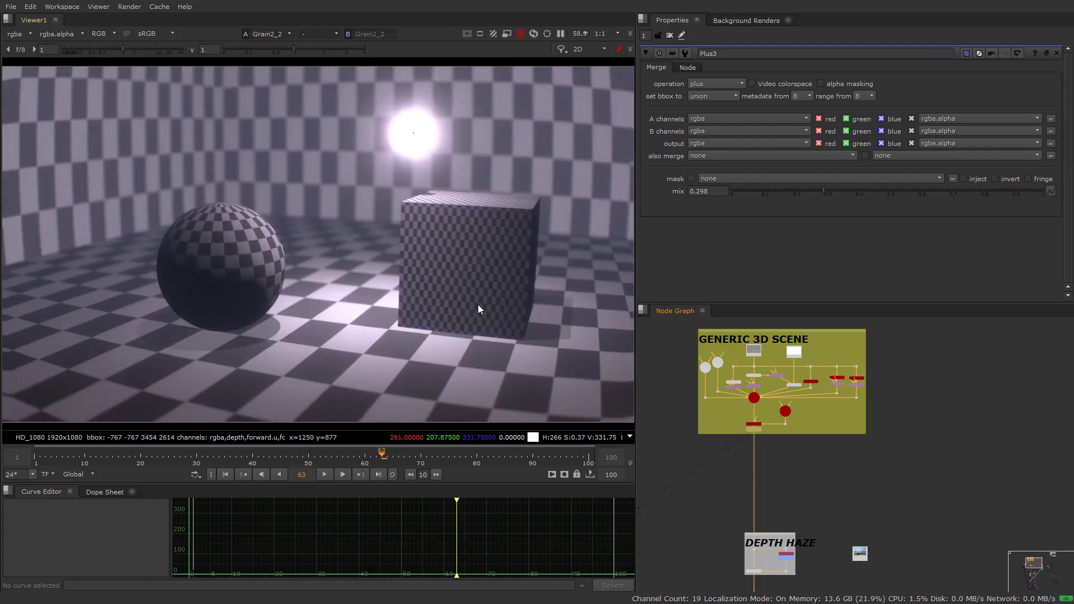
# Step: Set the color of the Constant2 node in the generic 3D scene to 20
pyautogui.scroll(3, 814, 347)
pyautogui.doubleClick(810, 352)
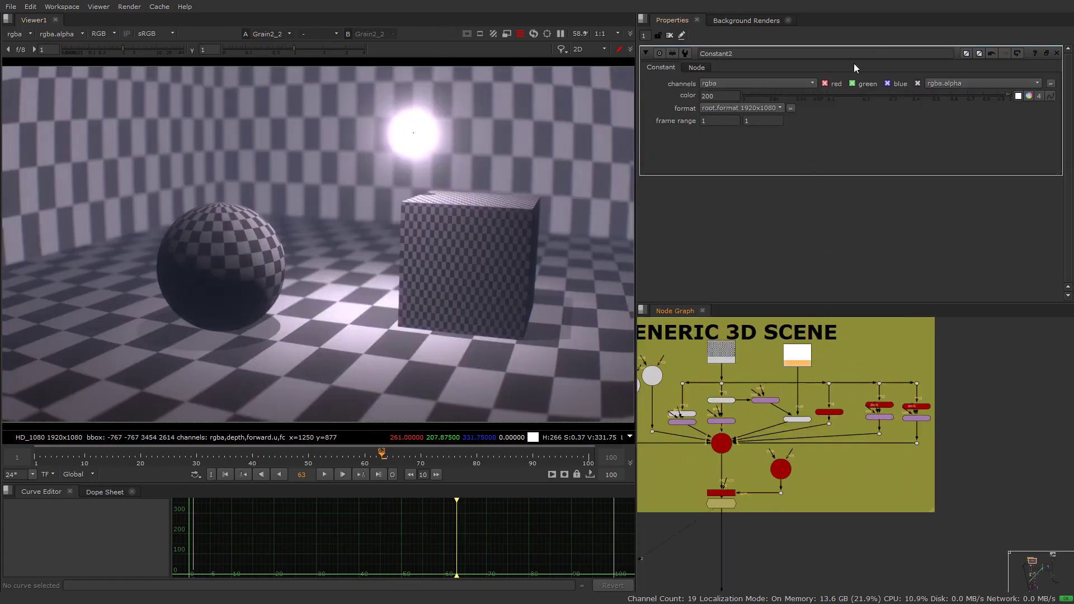
pyautogui.click(1009, 96)
pyautogui.moveTo(716, 97); pyautogui.dragTo(633, 99)
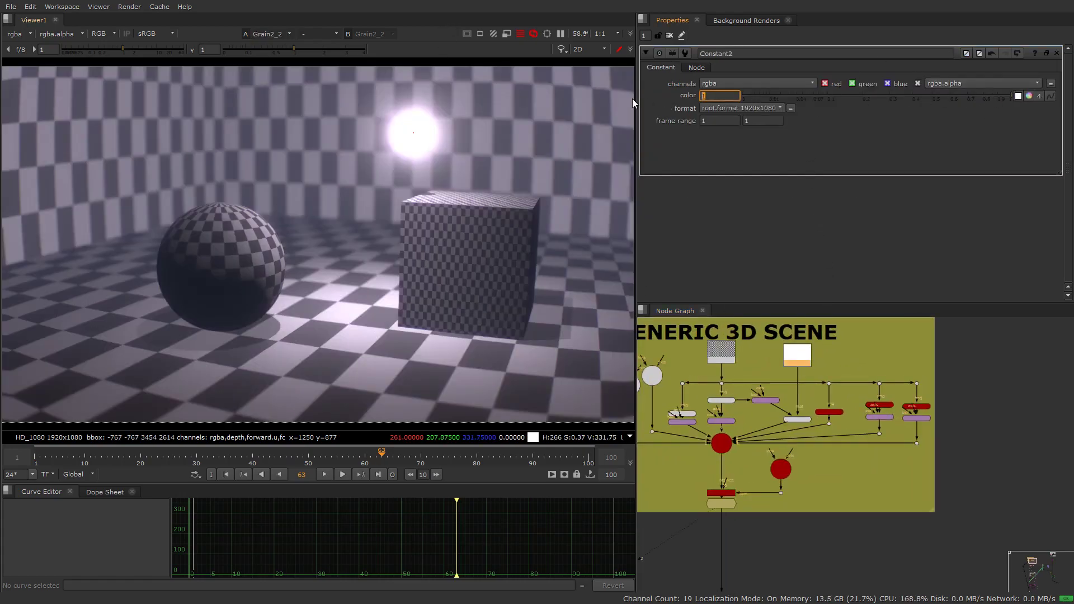
pyautogui.write('20')
pyautogui.click(854, 505)
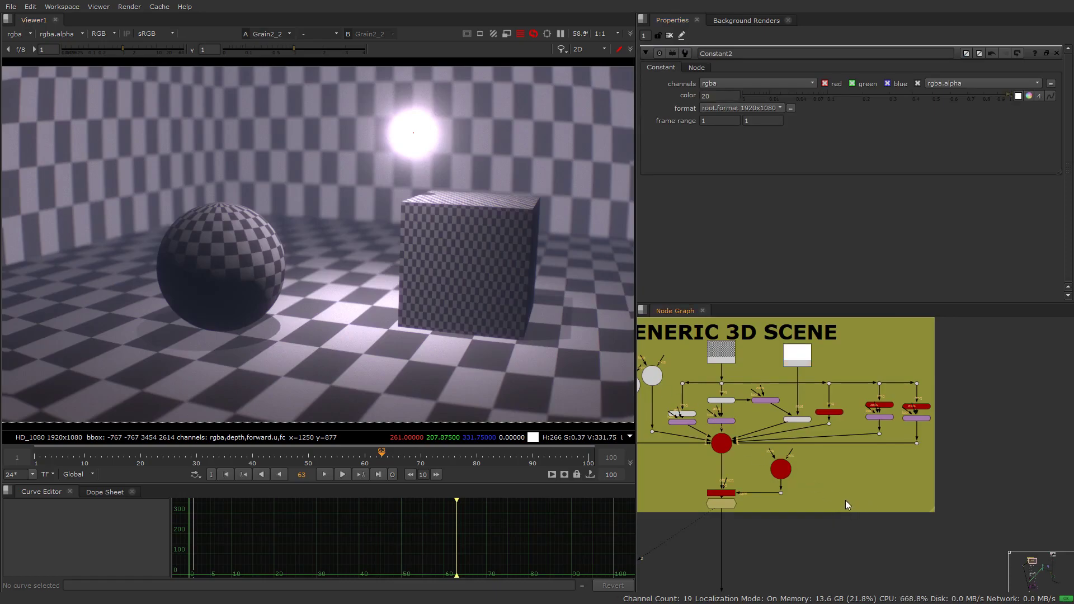
# Step: Switch to Chrome to look at the bokeh kernels image search results, and return to Nuke
pyautogui.hotkey('alt', 'Tab')
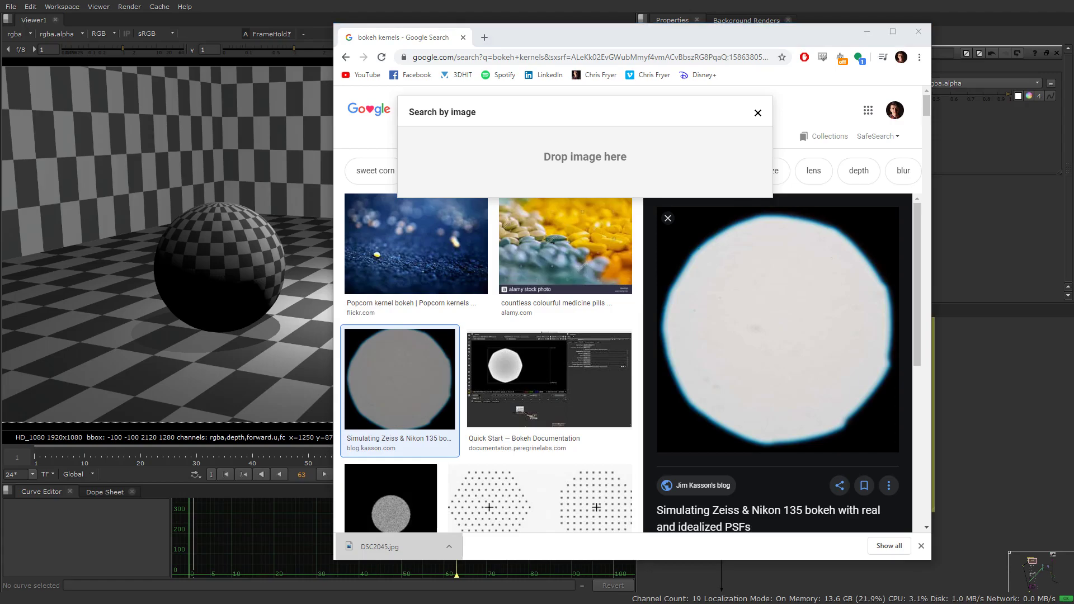
pyautogui.click(993, 406)
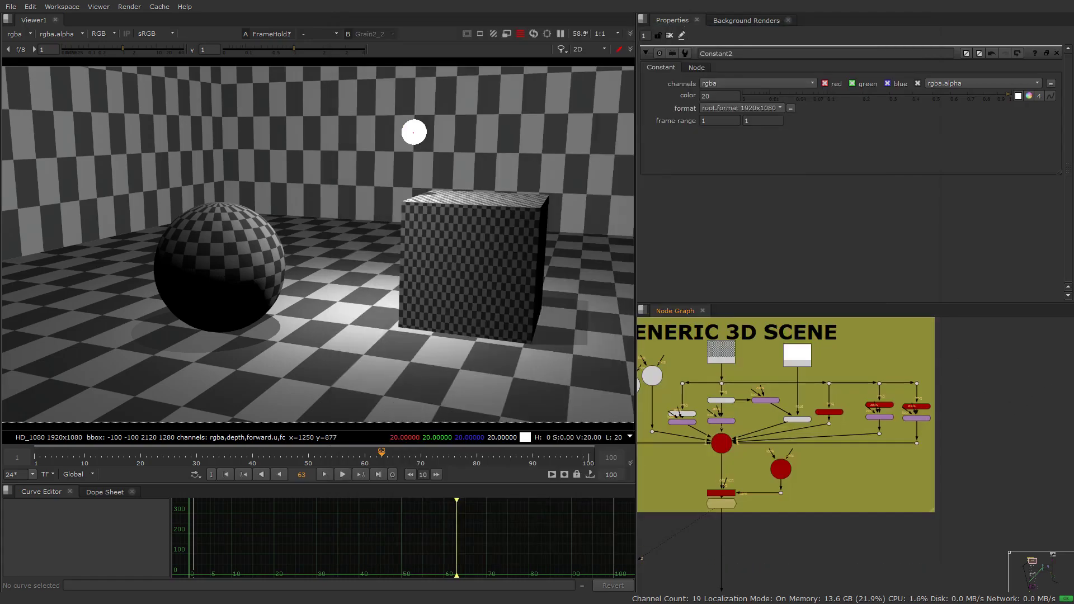